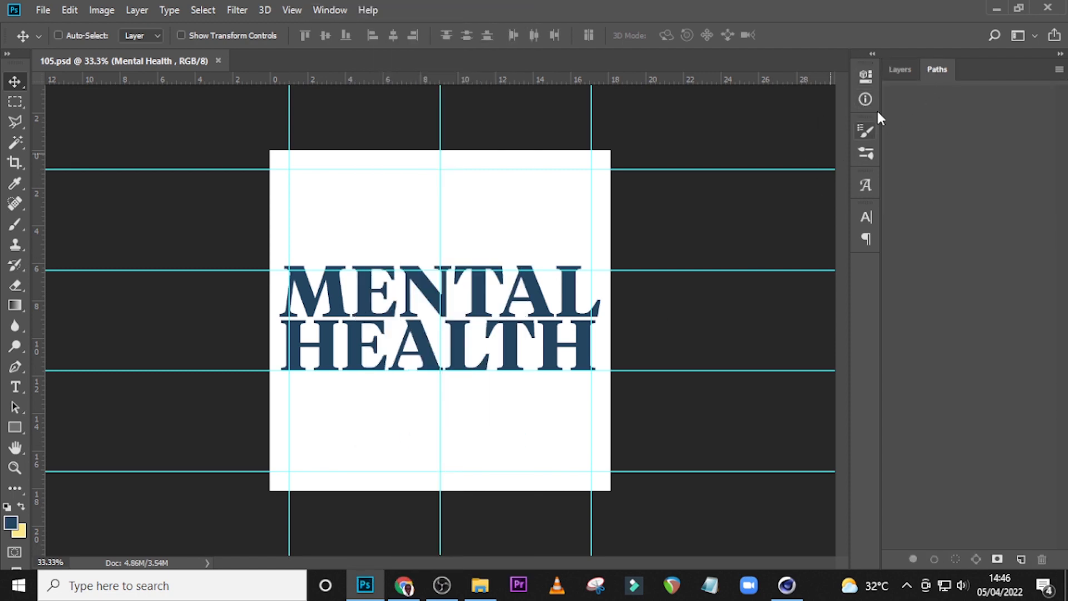
Create a work path from the Mental Health text layer
{"action": "left_click", "coordinate": [901, 68]}
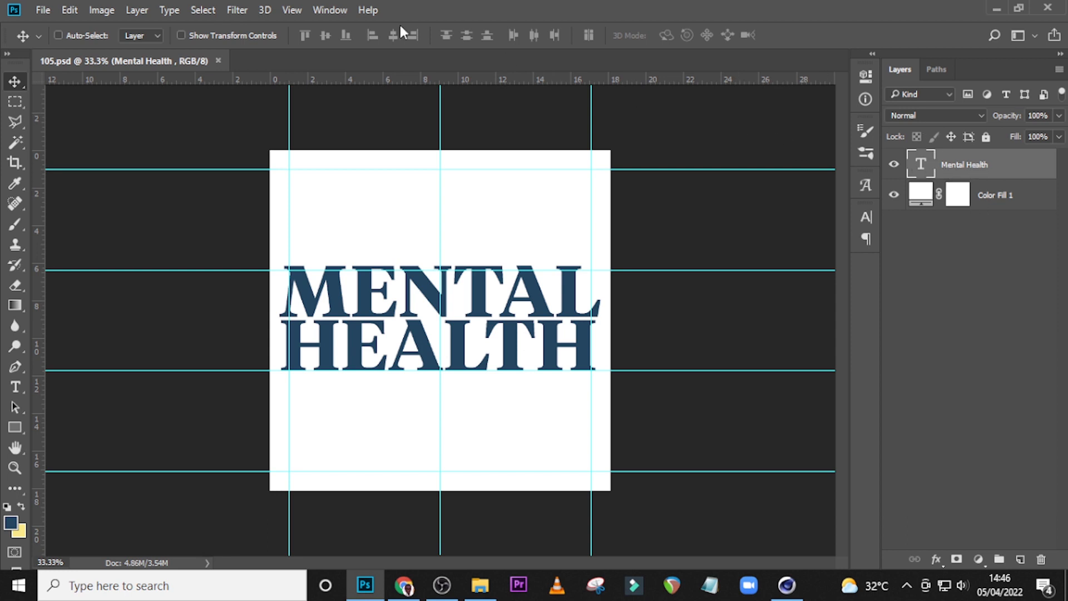
{"action": "left_click", "coordinate": [169, 9]}
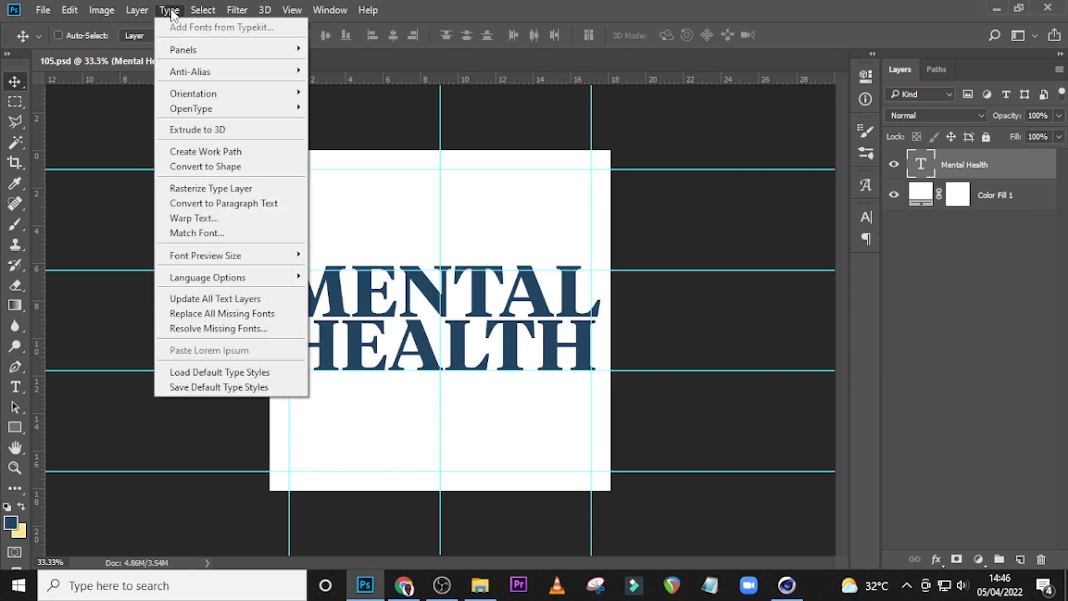
{"action": "left_click", "coordinate": [187, 155]}
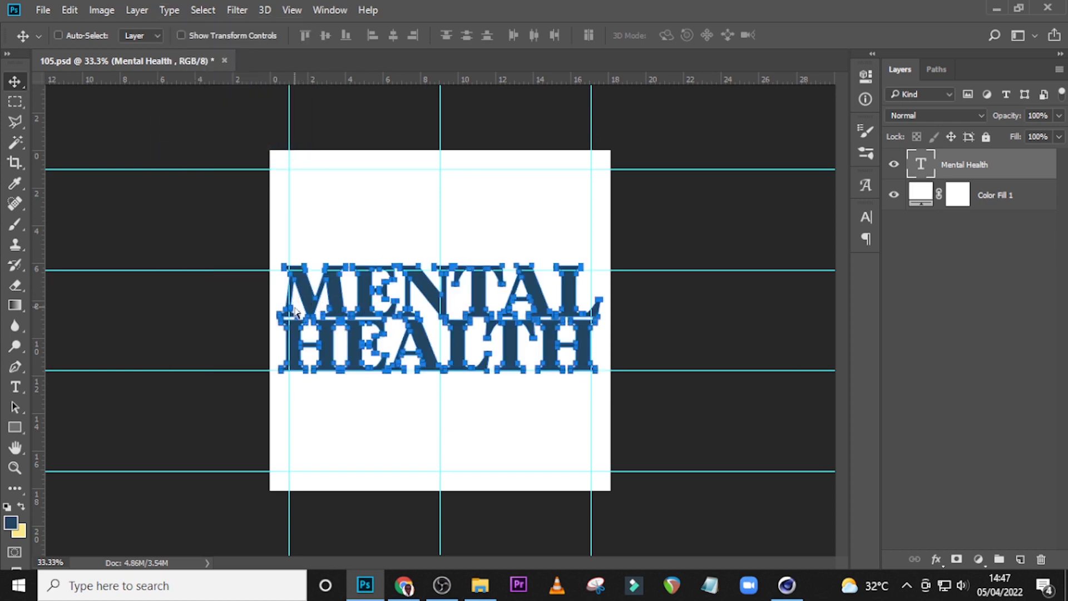
{"action": "key", "text": "ctrl+plus"}
{"action": "key", "text": "ctrl+plus"}
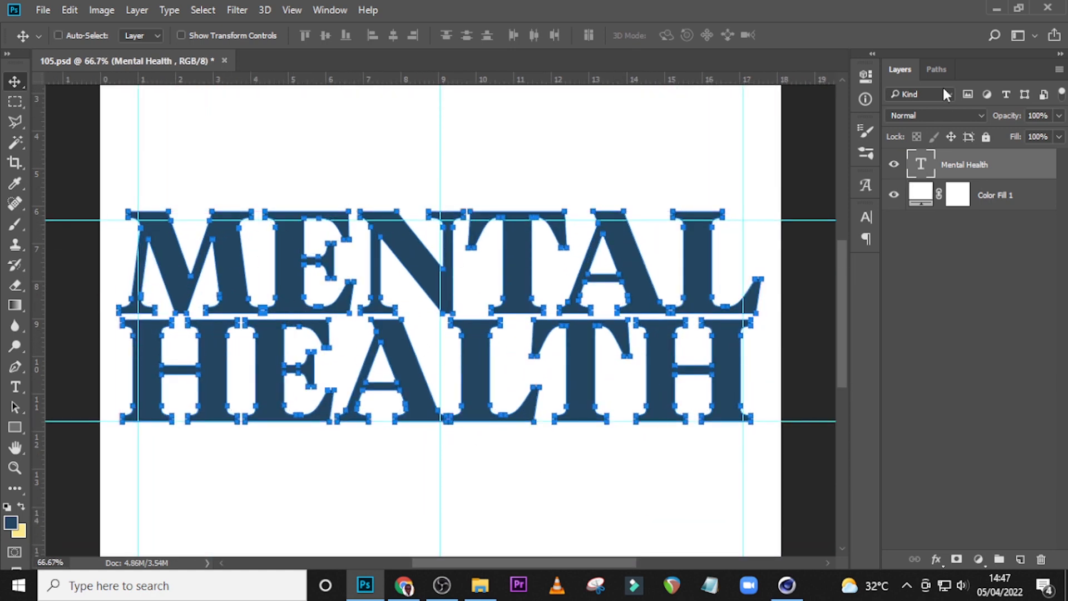
Check the work path in the document's path list, and hide the Mental Health and Color Fill 1 layers
{"action": "left_click", "coordinate": [934, 70]}
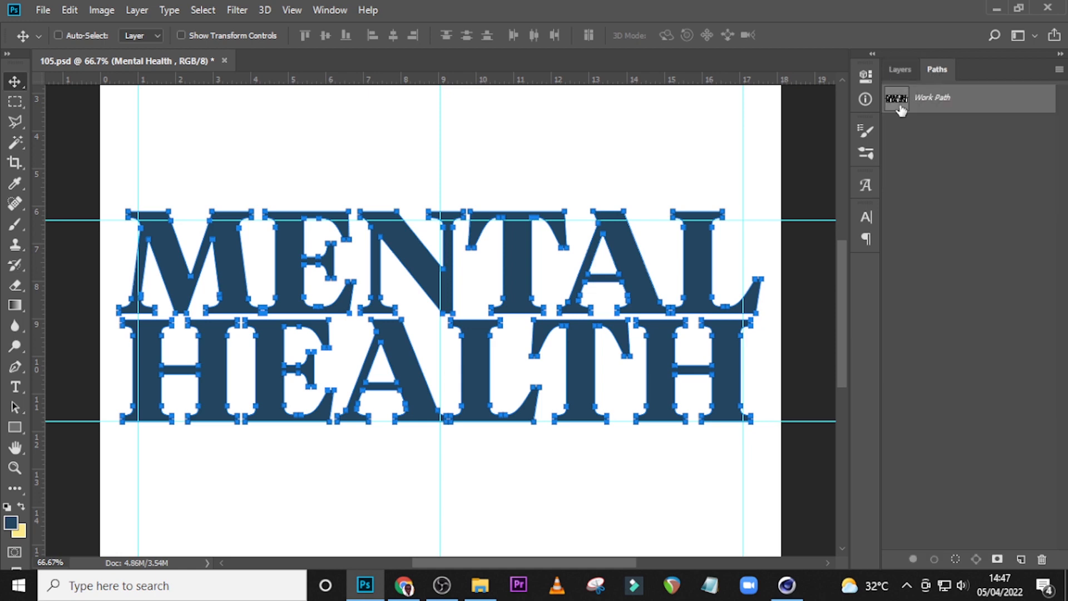
{"action": "left_click", "coordinate": [899, 70]}
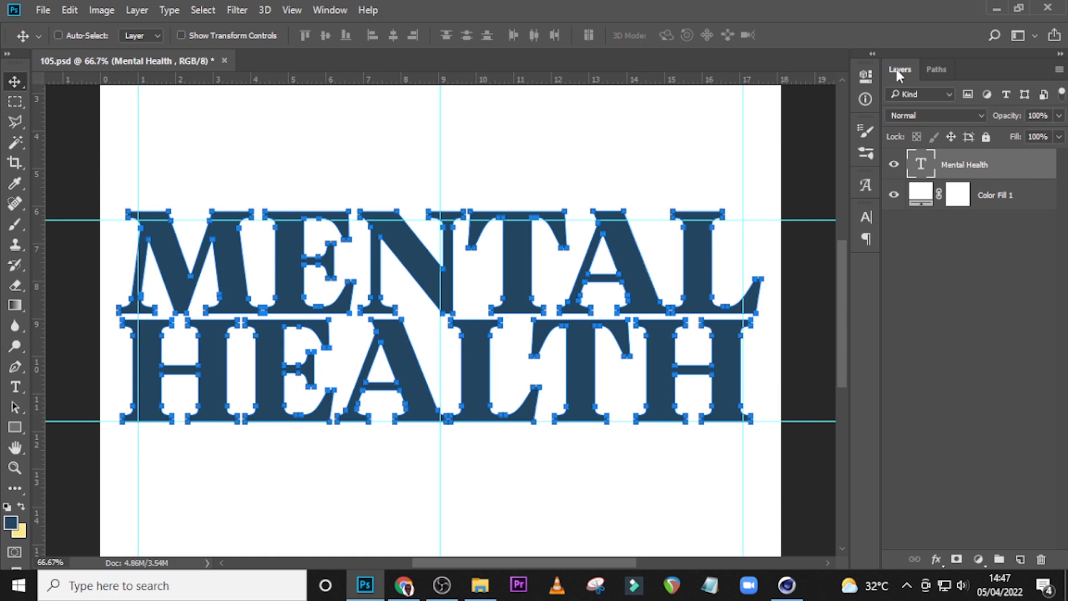
{"action": "left_click", "coordinate": [893, 164]}
{"action": "left_click", "coordinate": [894, 194]}
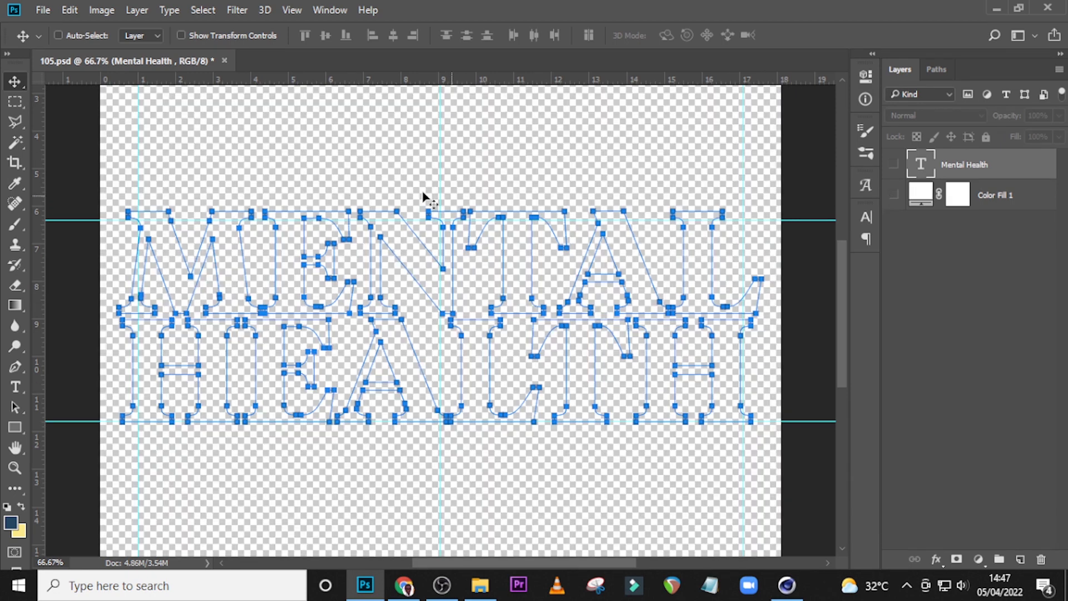
Export the Work Path to an Adobe Illustrator file named TEXT in the U105 folder
{"action": "left_click", "coordinate": [43, 11]}
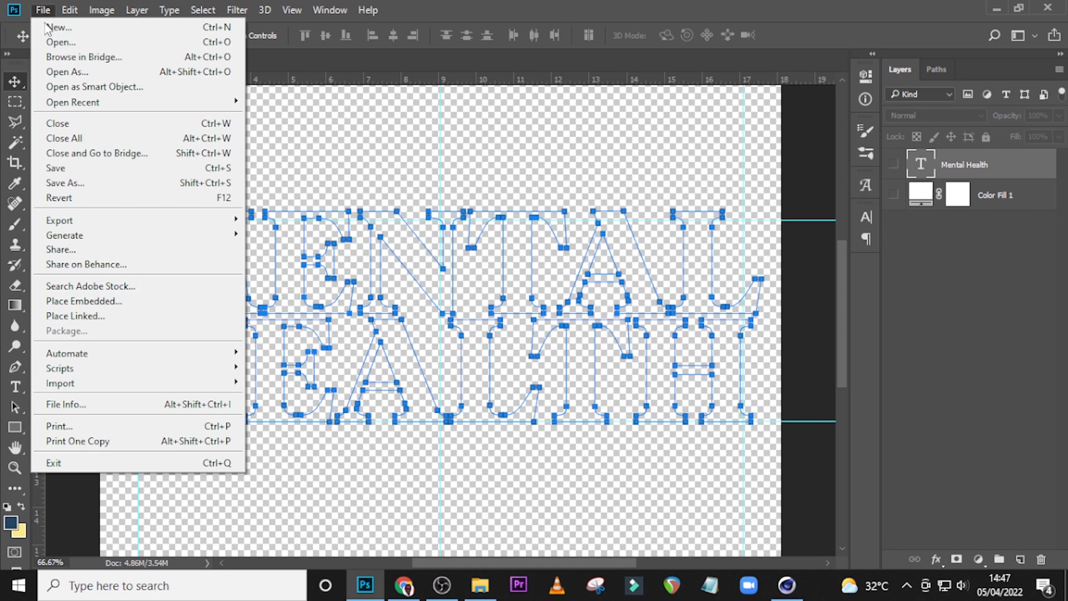
{"action": "mouse_move", "coordinate": [108, 225]}
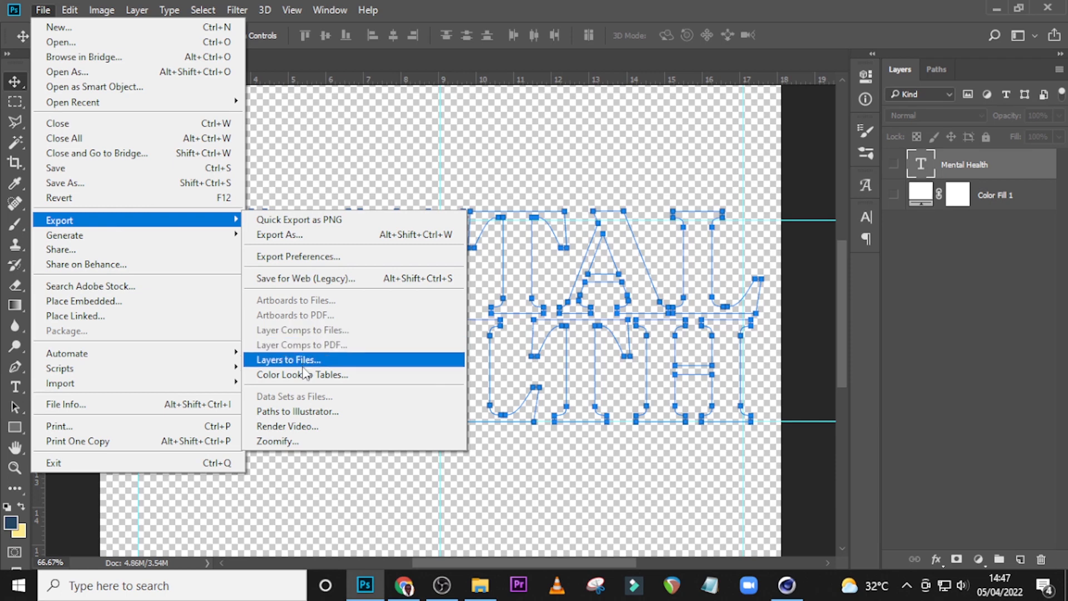
{"action": "left_click", "coordinate": [295, 412]}
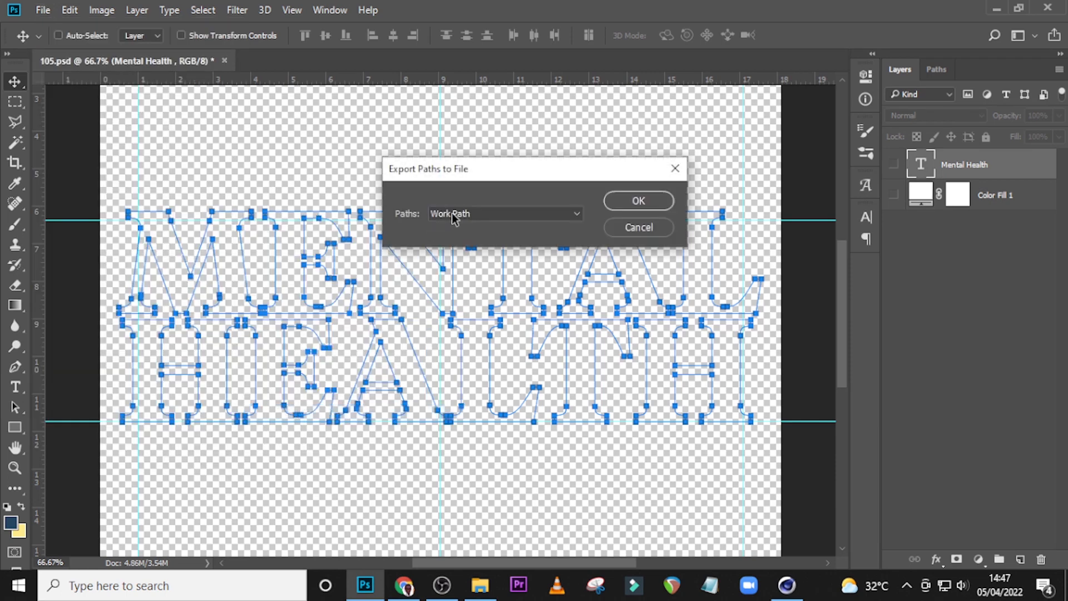
{"action": "left_click", "coordinate": [637, 201]}
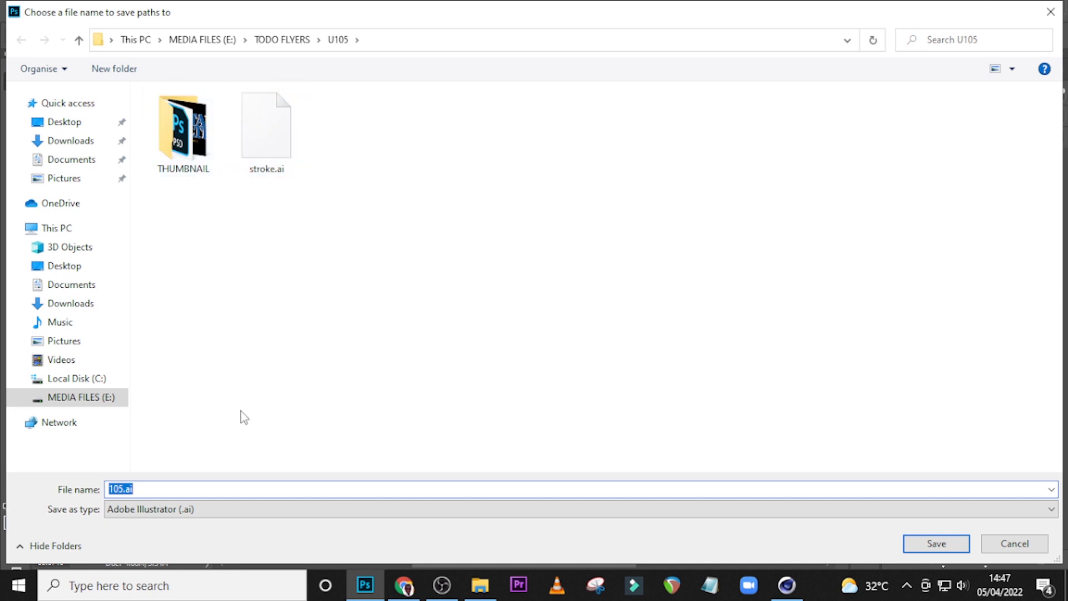
{"action": "type", "text": "TEXT"}
{"action": "left_click", "coordinate": [935, 544]}
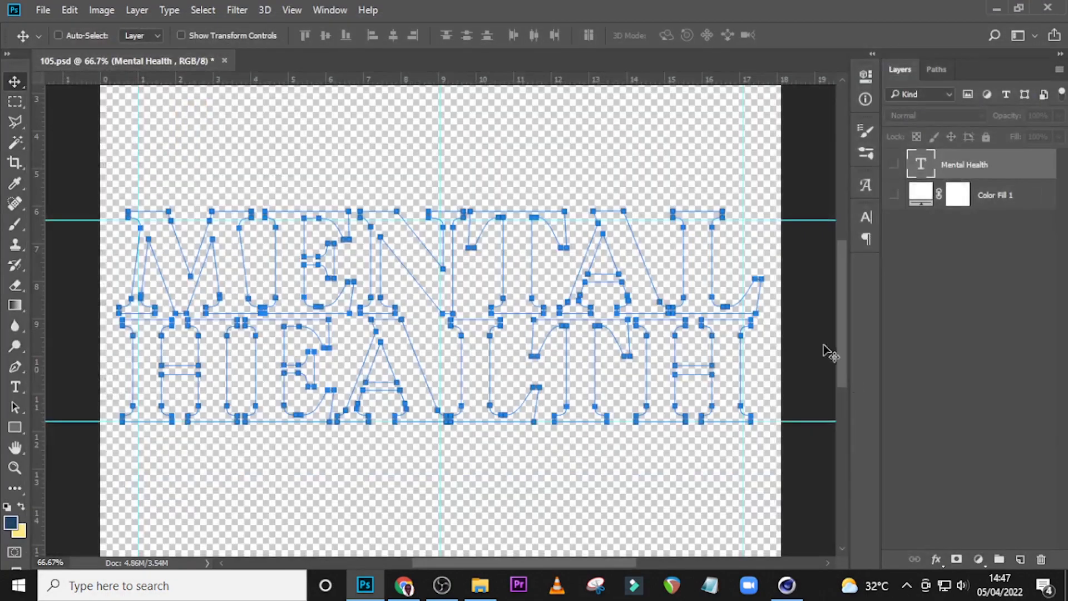
Switch to File Explorer, delete stroke.ai from the U105 folder and select the exported TEXT.ai file
{"action": "left_click", "coordinate": [480, 585]}
{"action": "left_click", "coordinate": [429, 222]}
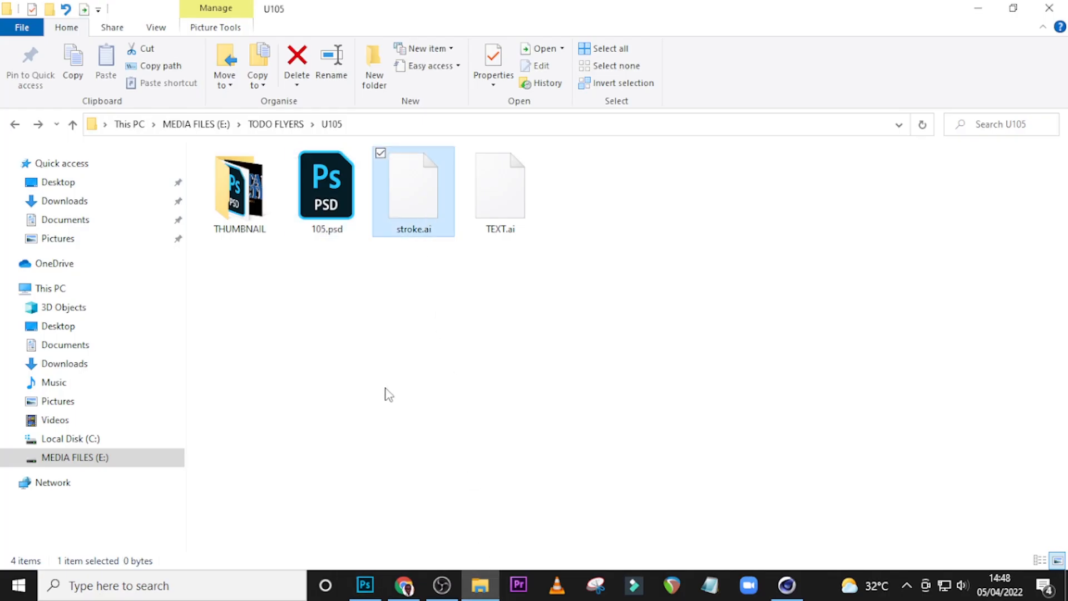
{"action": "key", "text": "Delete"}
{"action": "left_click", "coordinate": [395, 202]}
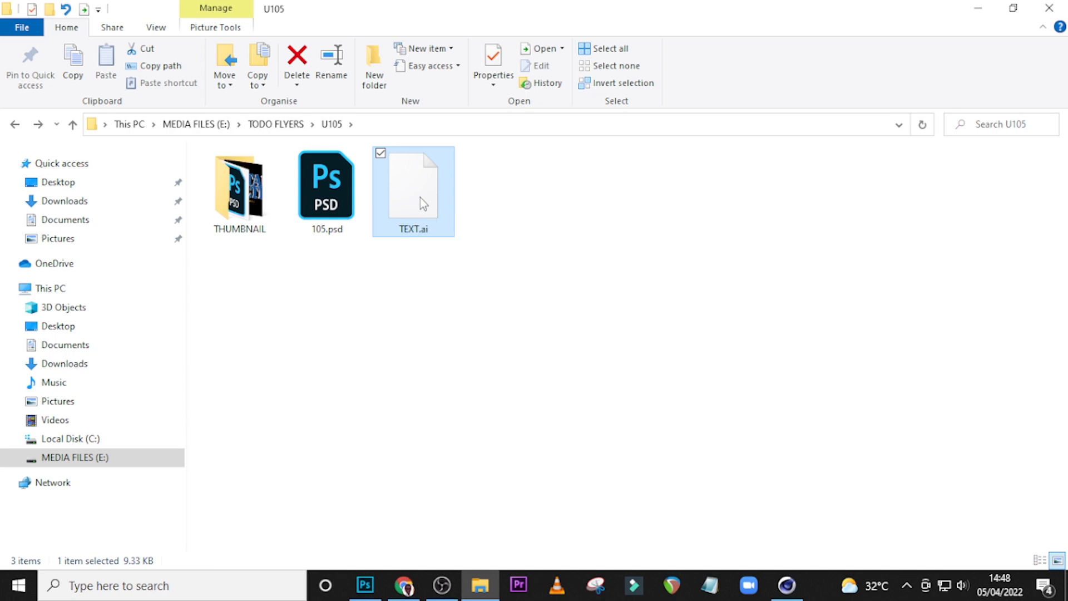
Switch back to Photoshop, show the Mental Health and Color Fill 1 layers, and delete the work path
{"action": "left_click", "coordinate": [365, 585]}
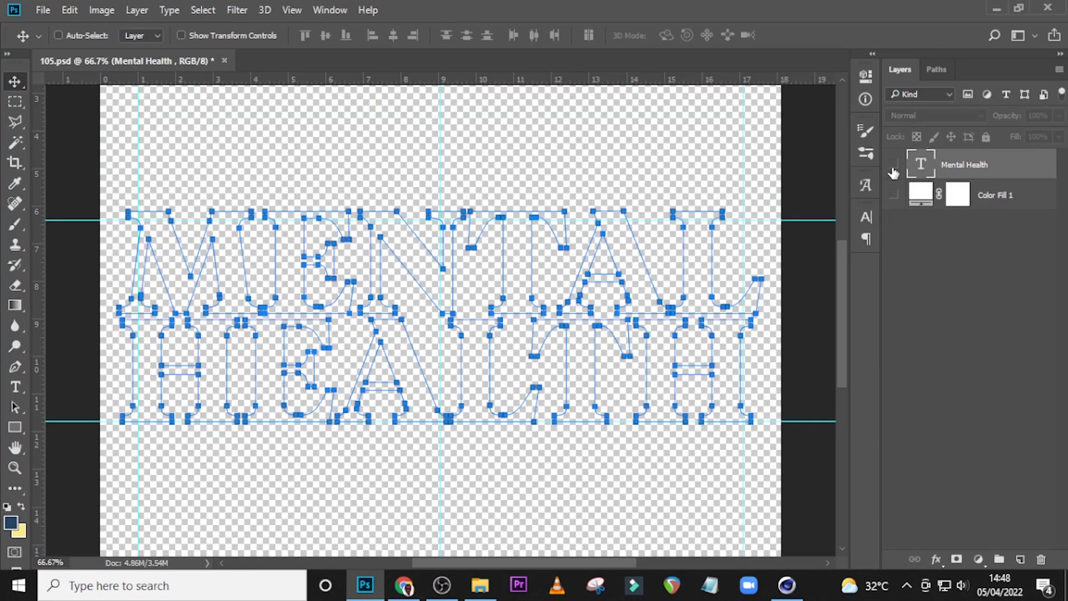
{"action": "left_click", "coordinate": [934, 69]}
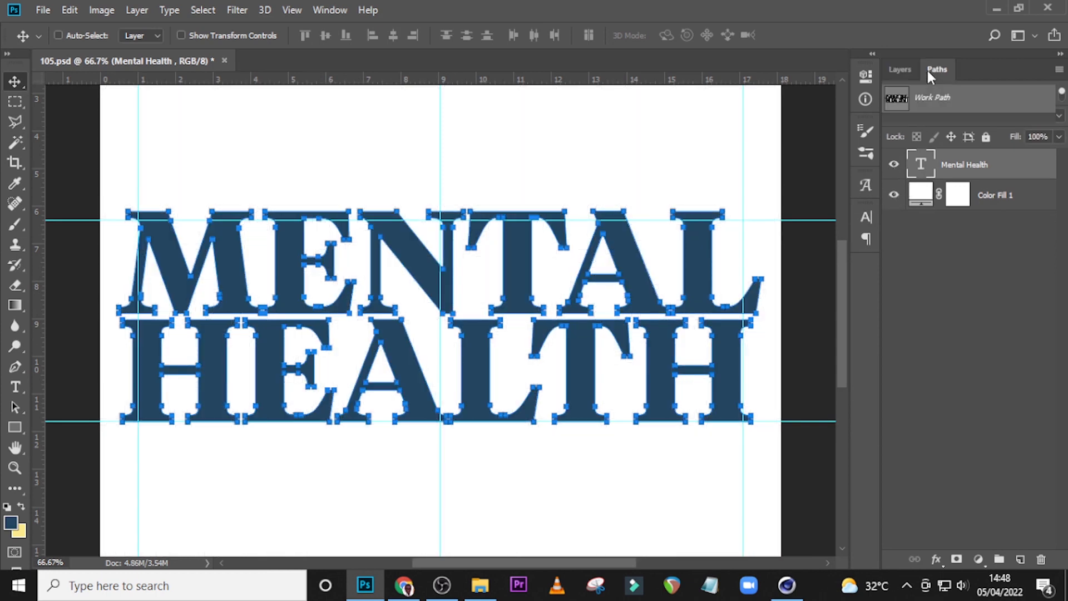
{"action": "left_click", "coordinate": [1042, 560]}
{"action": "left_click", "coordinate": [501, 236]}
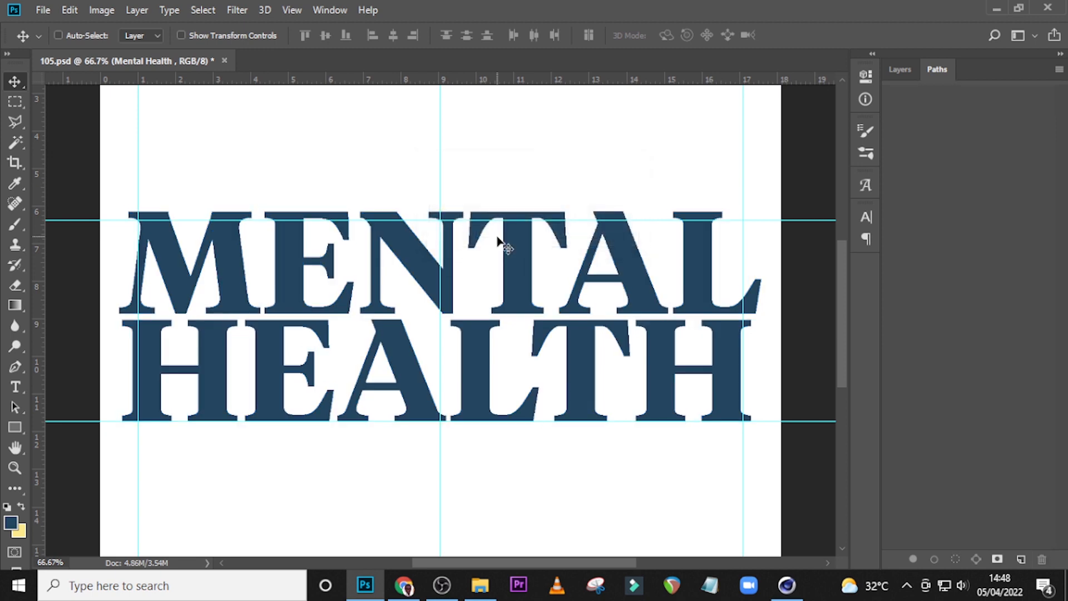
Add a 5 px outside stroke in color 1e4360 at 100% opacity to the Mental Health text layer
{"action": "left_click", "coordinate": [898, 69]}
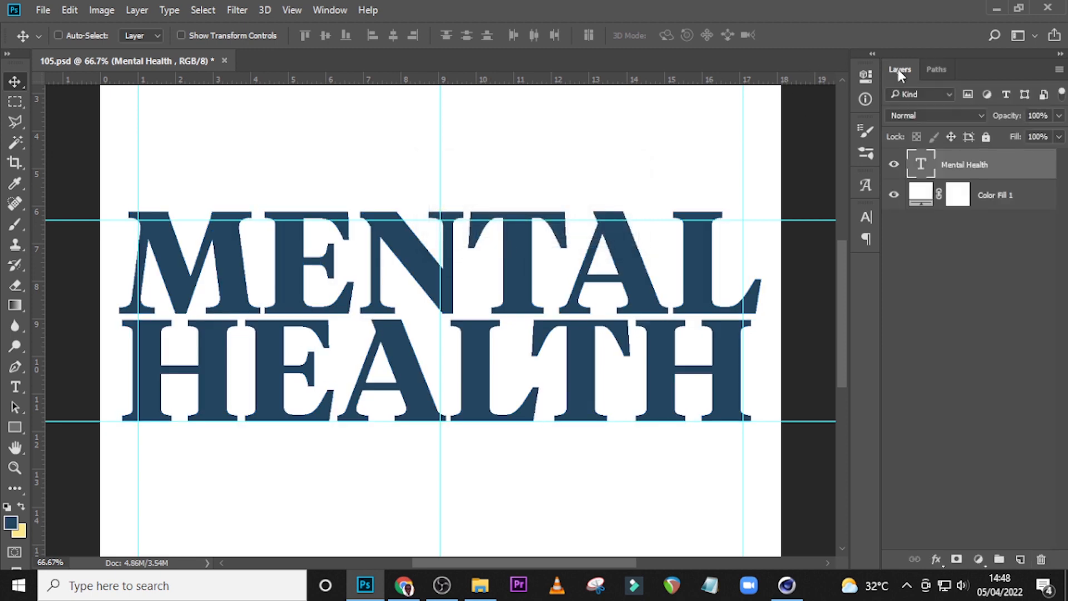
{"action": "double_click", "coordinate": [1027, 160]}
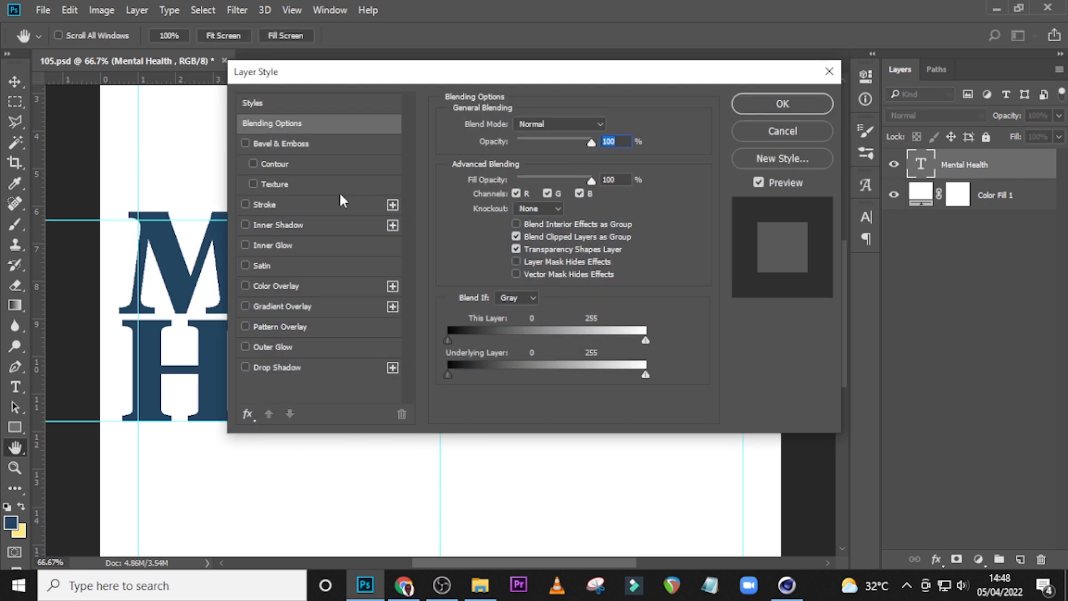
{"action": "left_click", "coordinate": [264, 205]}
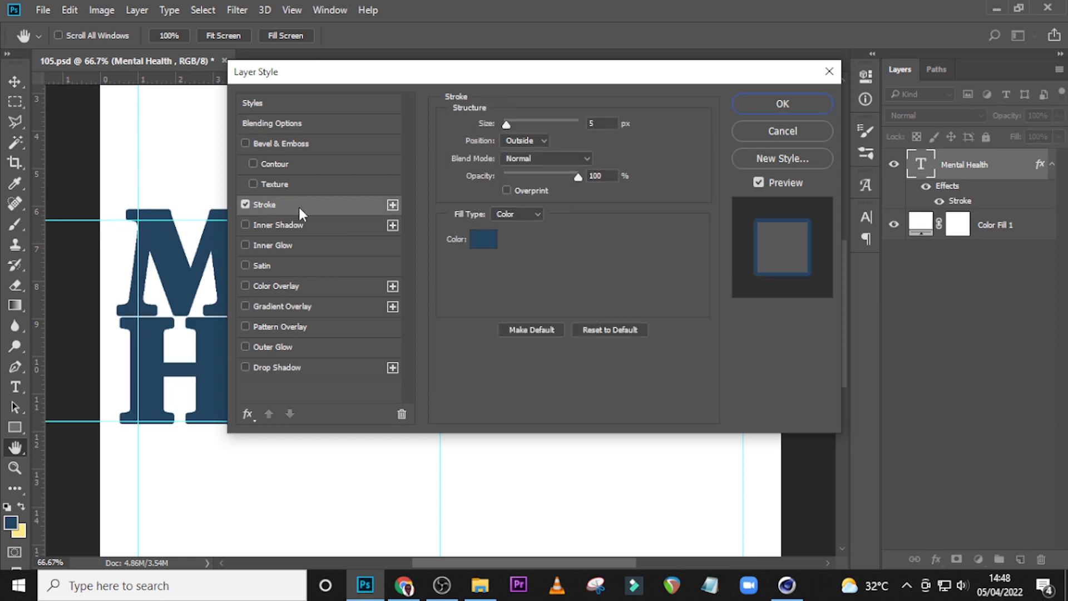
{"action": "left_click", "coordinate": [600, 122]}
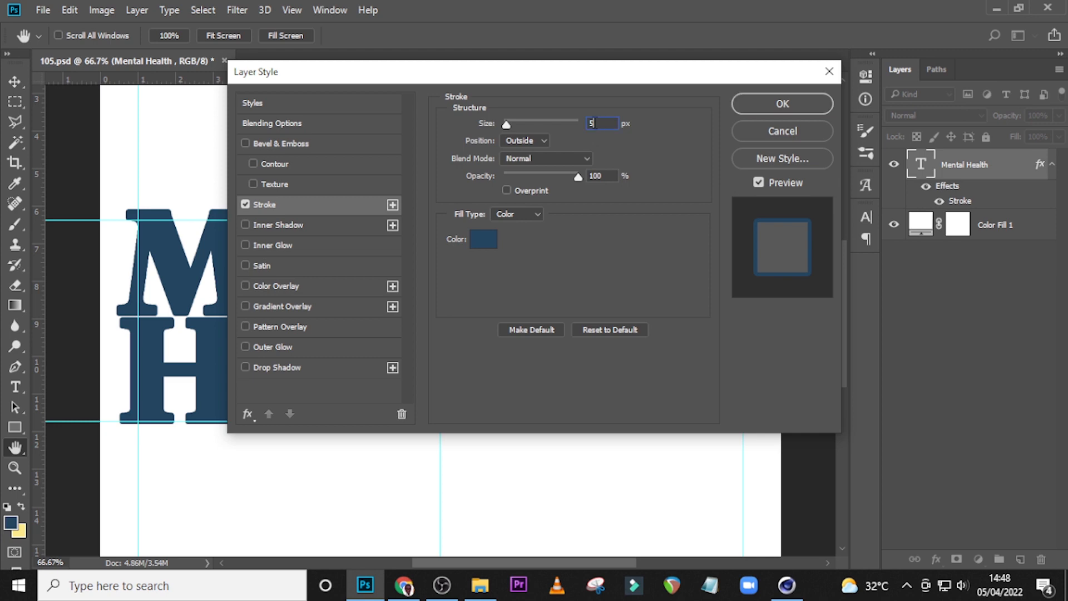
{"action": "left_click_drag", "start_coordinate": [523, 81], "coordinate": [686, 89]}
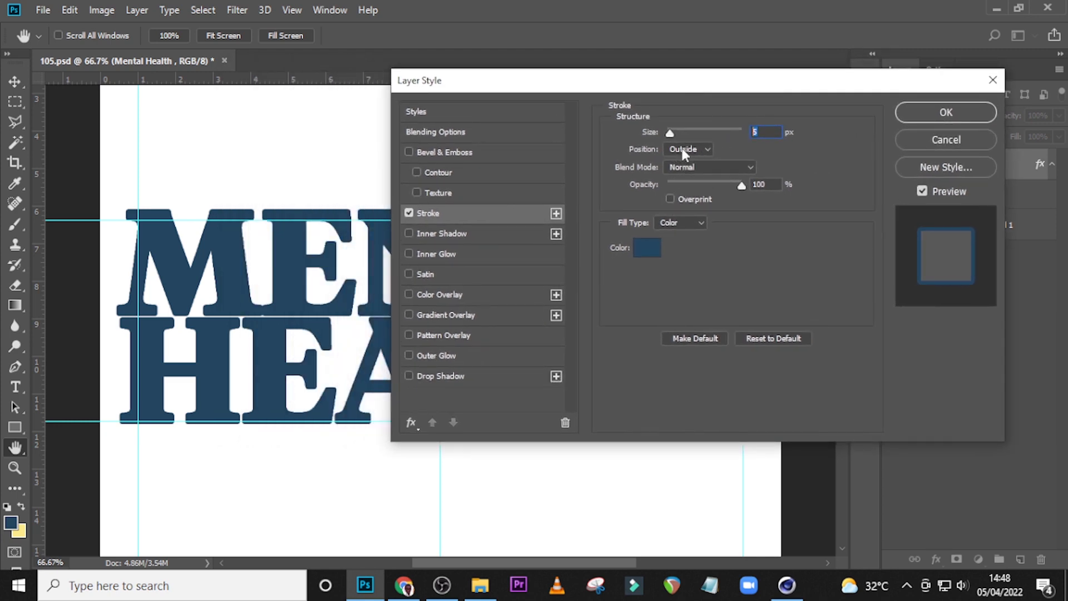
{"action": "left_click", "coordinate": [647, 246]}
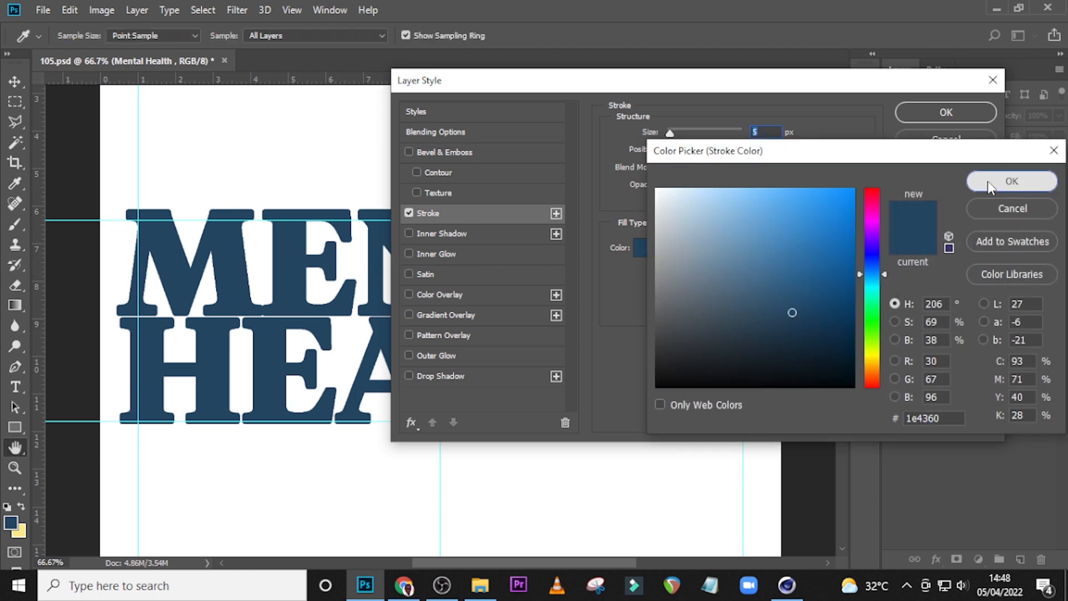
{"action": "left_click", "coordinate": [1012, 181]}
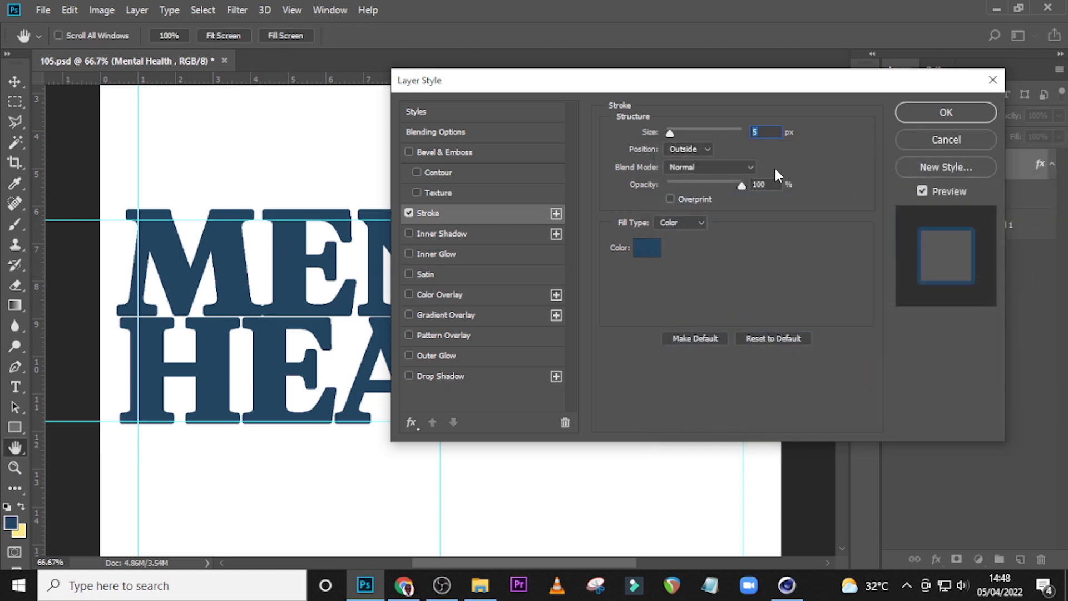
{"action": "left_click", "coordinate": [945, 113]}
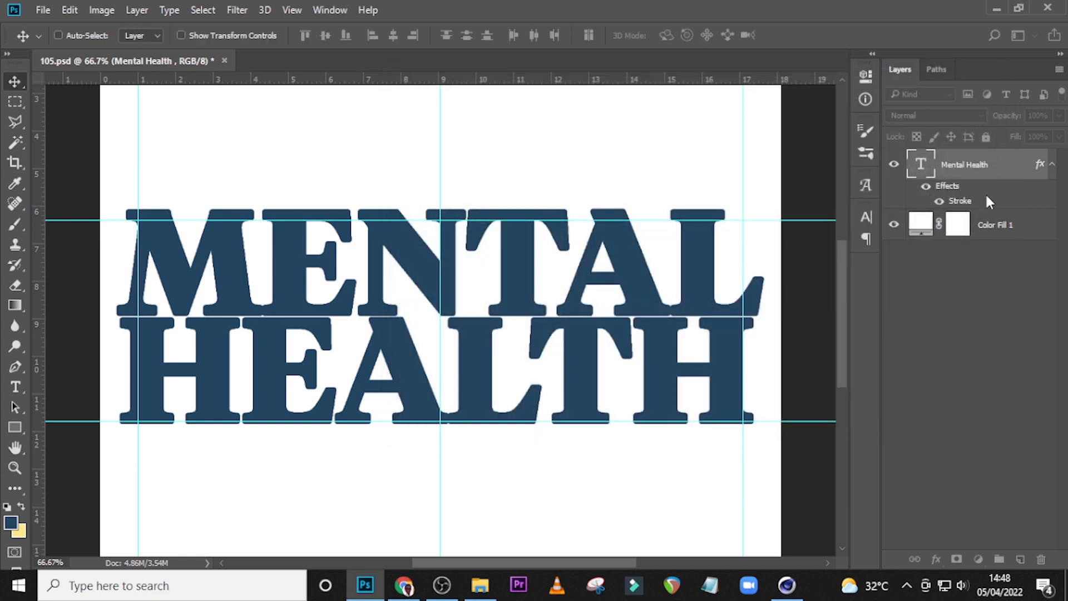
Convert the stroked Mental Health layer to a smart object and rasterize it into a plain pixel layer
{"action": "left_click", "coordinate": [1051, 164]}
{"action": "right_click", "coordinate": [977, 162]}
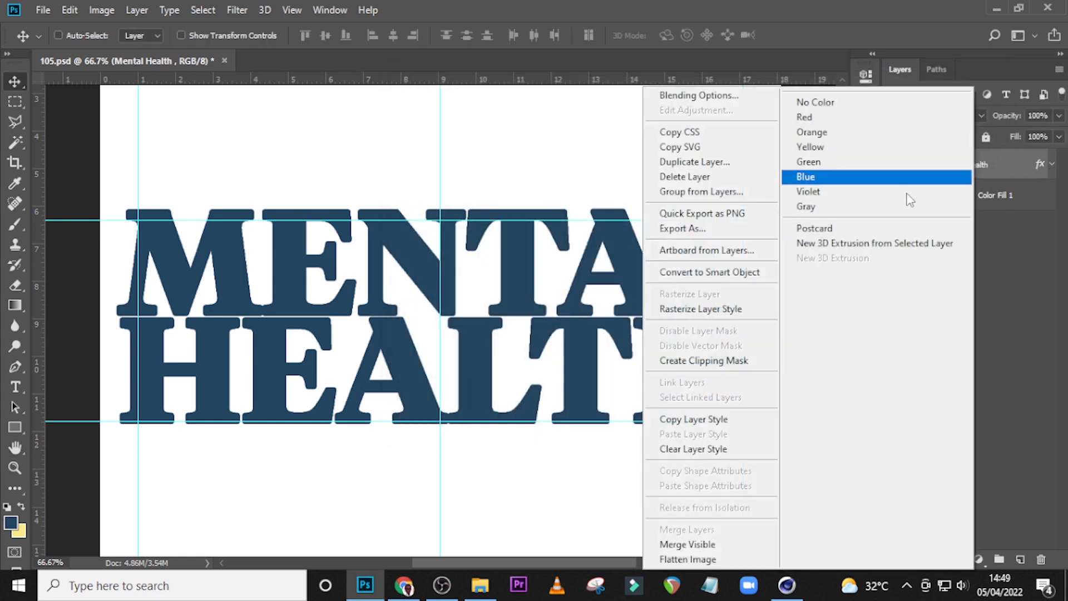
{"action": "left_click", "coordinate": [721, 282]}
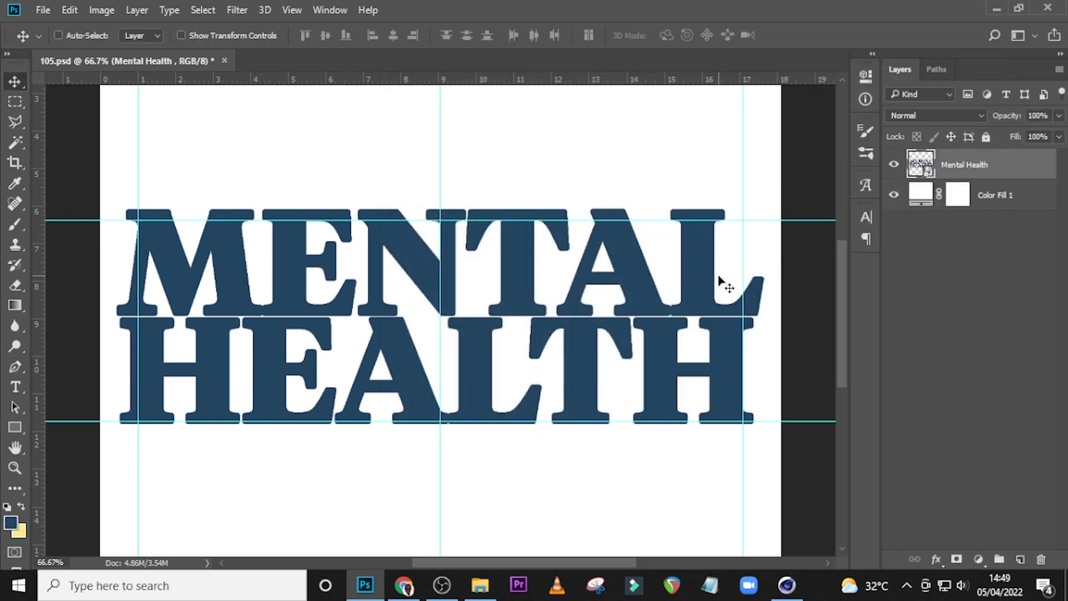
{"action": "right_click", "coordinate": [977, 164]}
{"action": "left_click", "coordinate": [693, 346]}
{"action": "left_click", "coordinate": [919, 164], "text": "ctrl"}
{"action": "key", "text": "ctrl+d"}
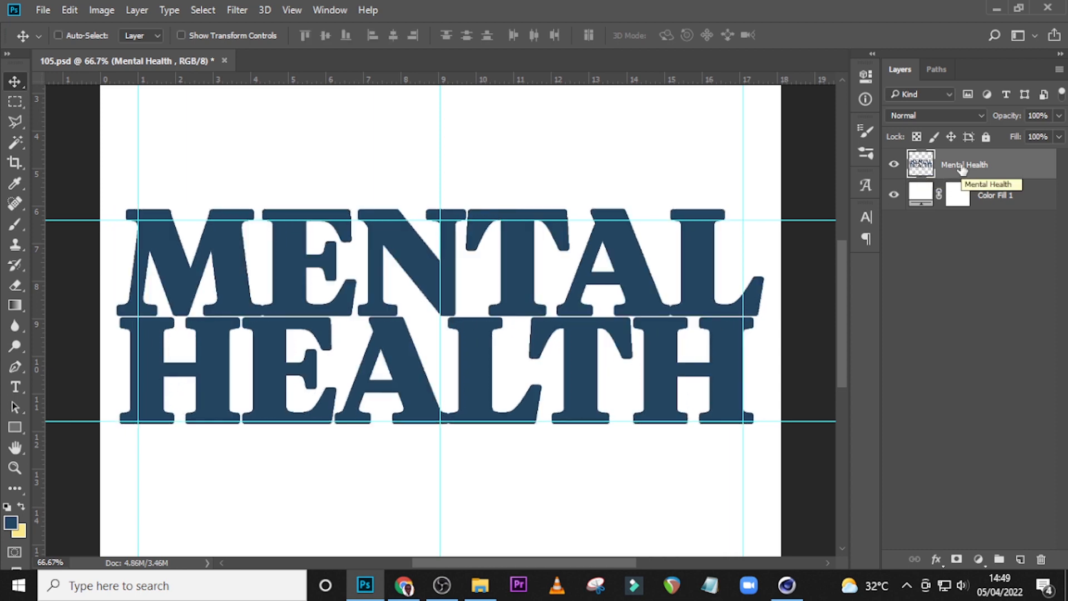
Select the outline of the rasterized Mental Health lettering and make a work path from it with a 1.0 pixel tolerance
{"action": "left_click", "coordinate": [920, 164], "text": "ctrl"}
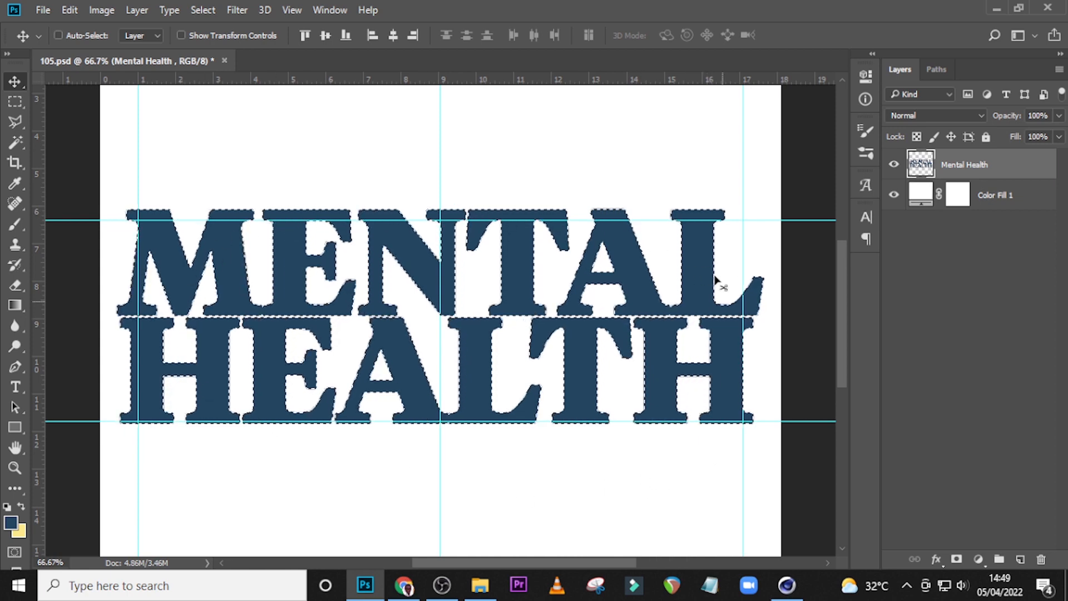
{"action": "left_click", "coordinate": [12, 123]}
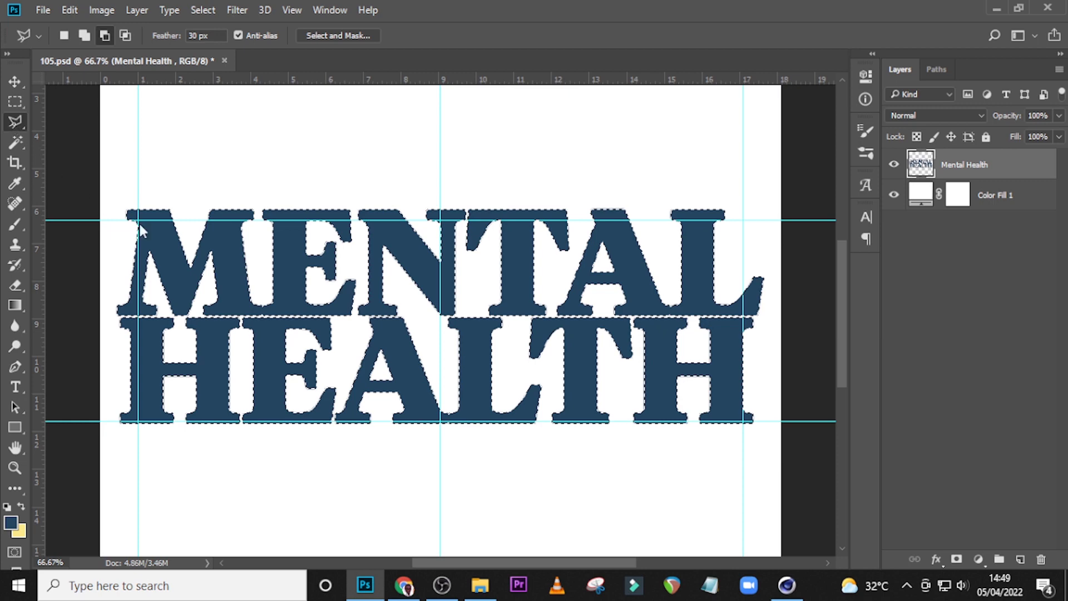
{"action": "right_click", "coordinate": [224, 233]}
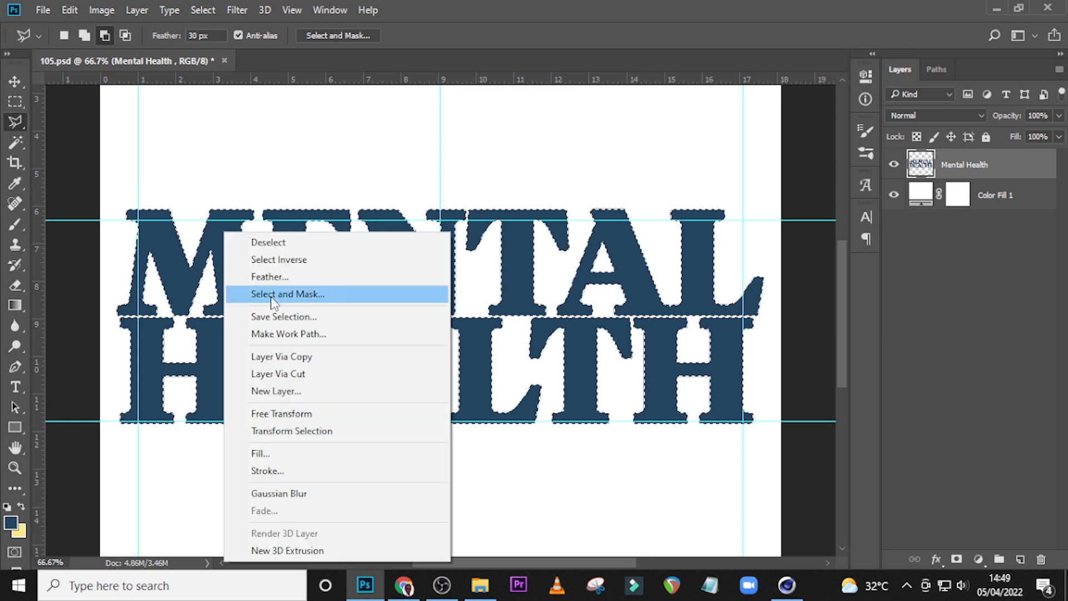
{"action": "left_click", "coordinate": [277, 334]}
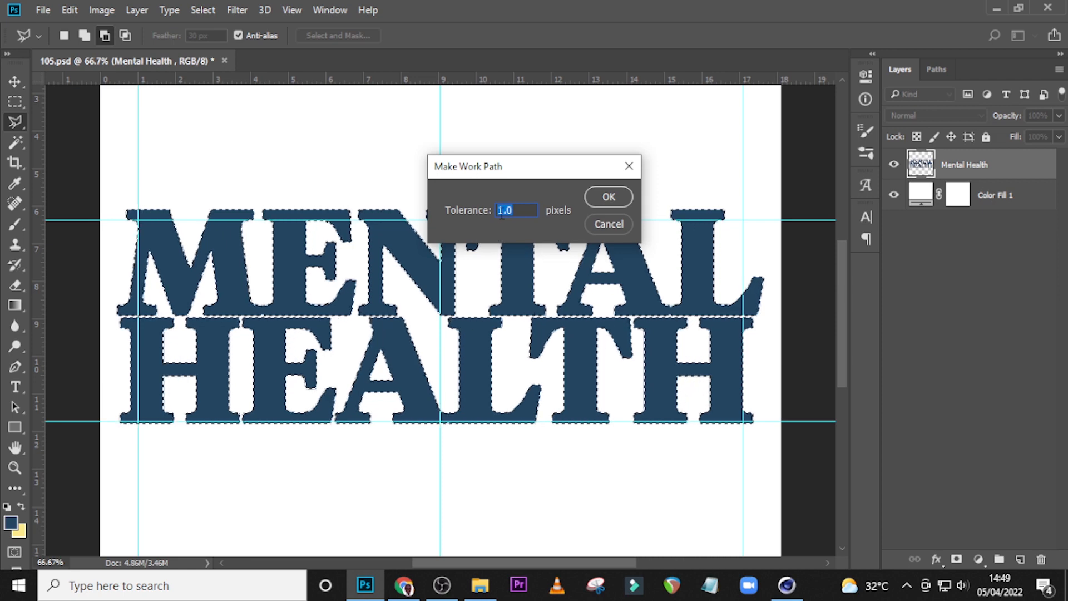
{"action": "left_click", "coordinate": [603, 195]}
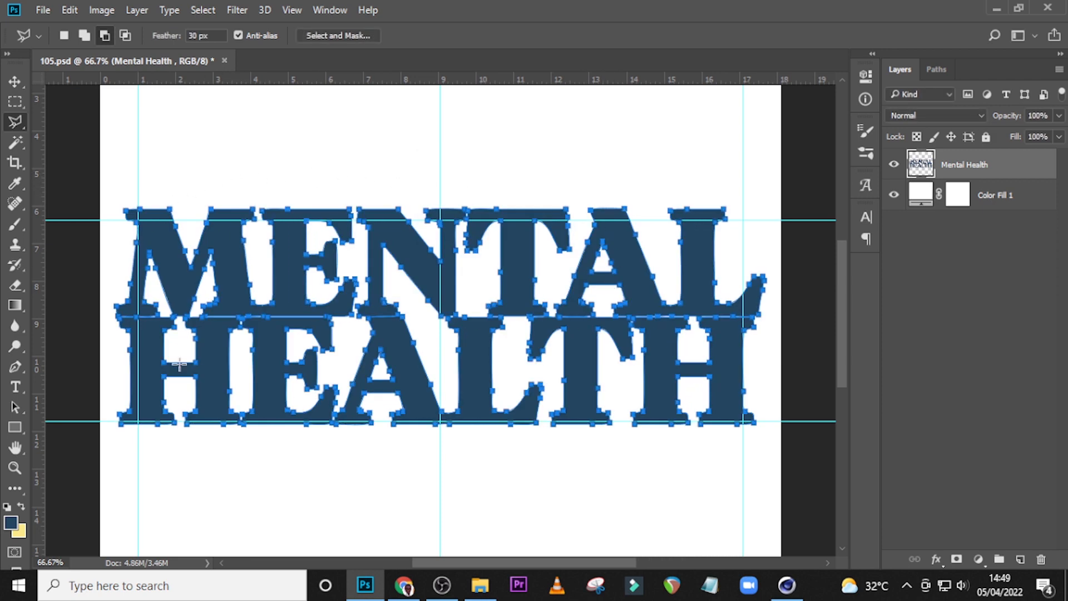
Hide the Mental Health and Color Fill 1 layers and display the document's path list with the new work path
{"action": "left_click", "coordinate": [894, 164]}
{"action": "left_click", "coordinate": [893, 194]}
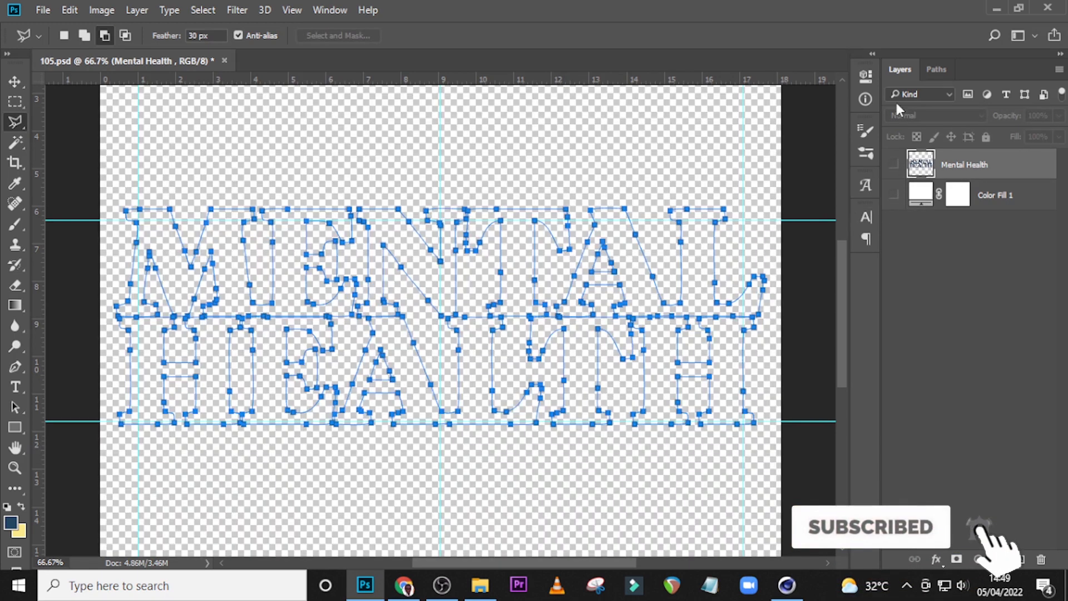
{"action": "left_click", "coordinate": [937, 69]}
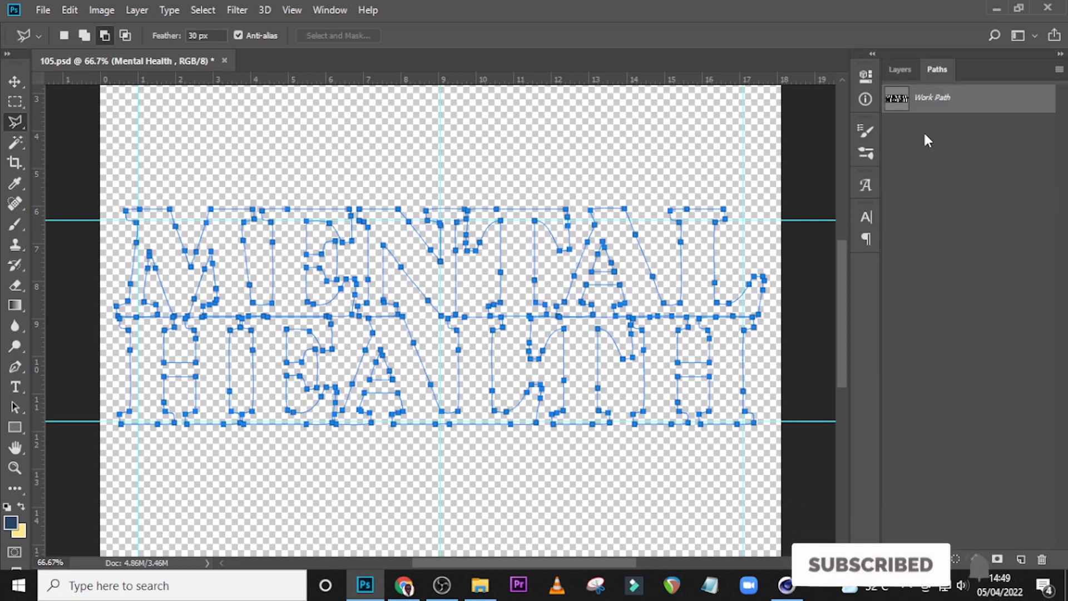
Export the stroked lettering's work path to Illustrator as STROKE in the U105 folder
{"action": "left_click", "coordinate": [895, 70]}
{"action": "left_click", "coordinate": [43, 10]}
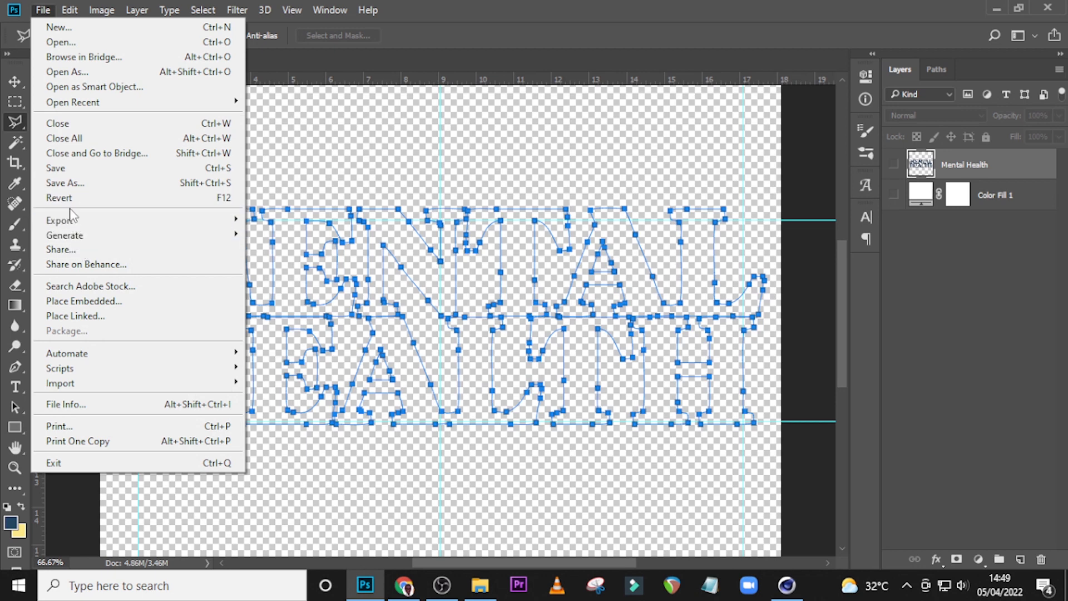
{"action": "mouse_move", "coordinate": [69, 222]}
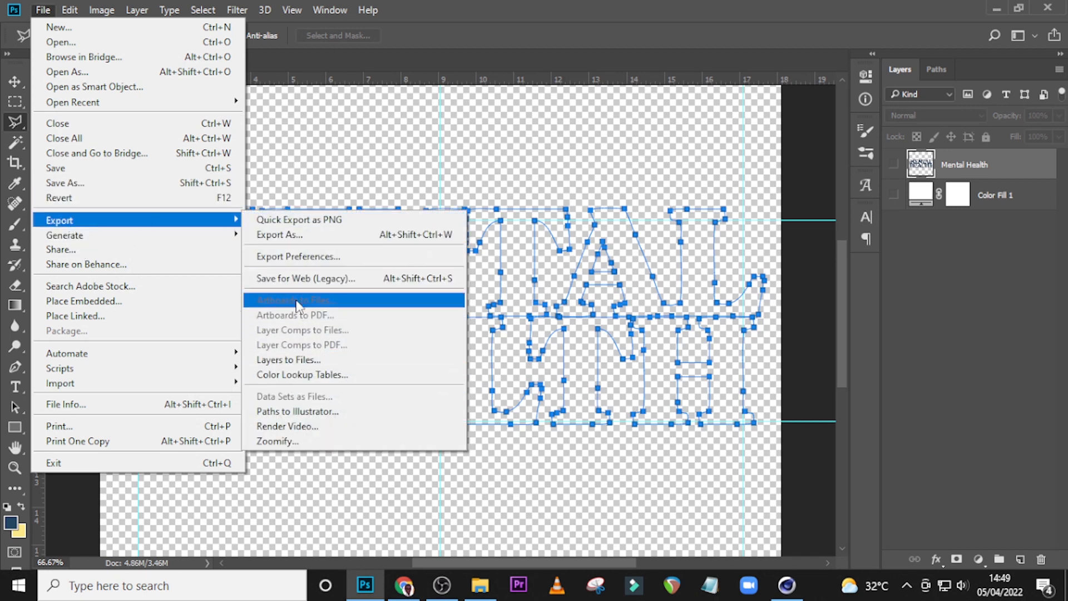
{"action": "left_click", "coordinate": [287, 412]}
{"action": "left_click", "coordinate": [638, 201]}
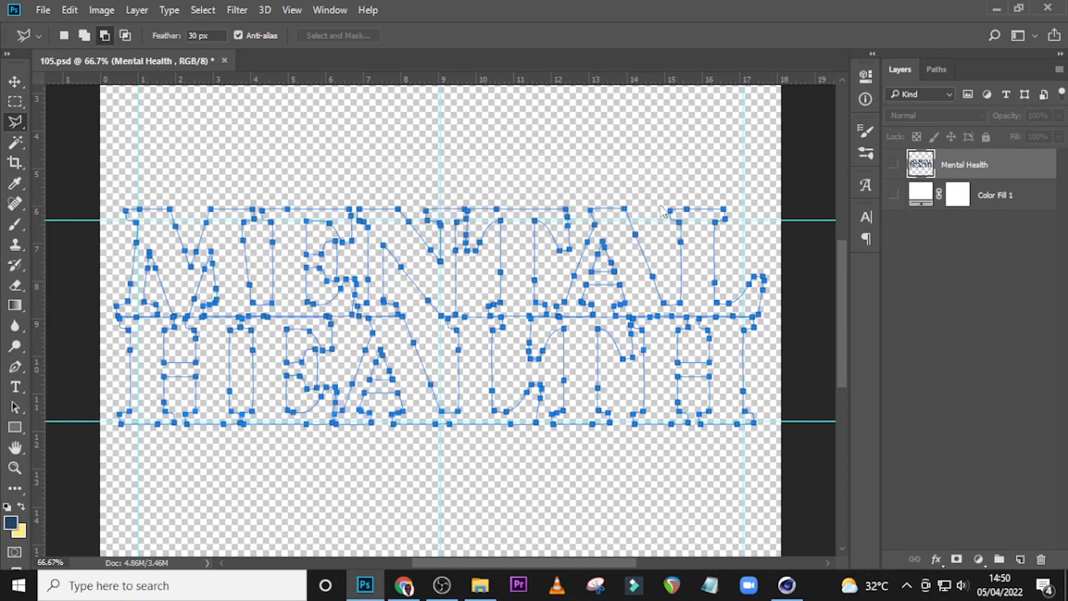
{"action": "type", "text": "S"}
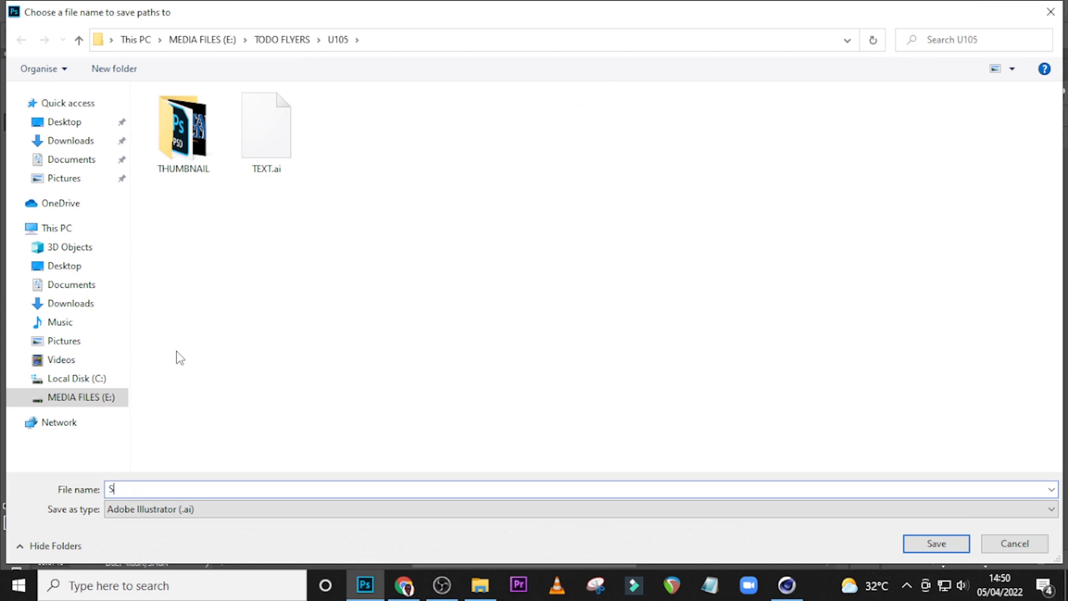
{"action": "type", "text": "TROKE"}
{"action": "left_click", "coordinate": [937, 544]}
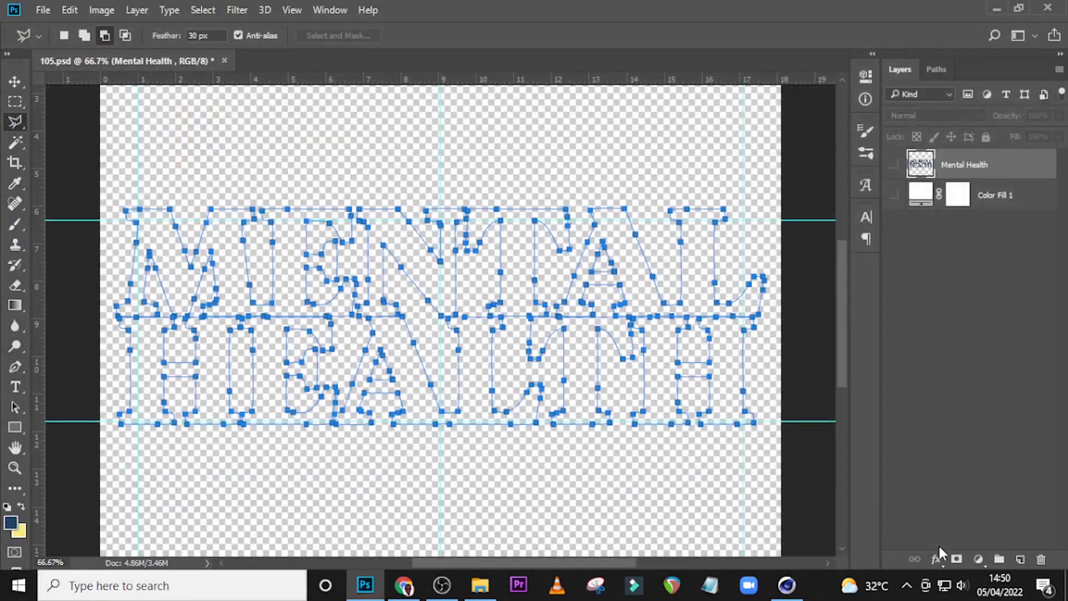
Check the exported STROKE.ai file in the U105 folder and switch to Cinema 4D
{"action": "left_click", "coordinate": [477, 589]}
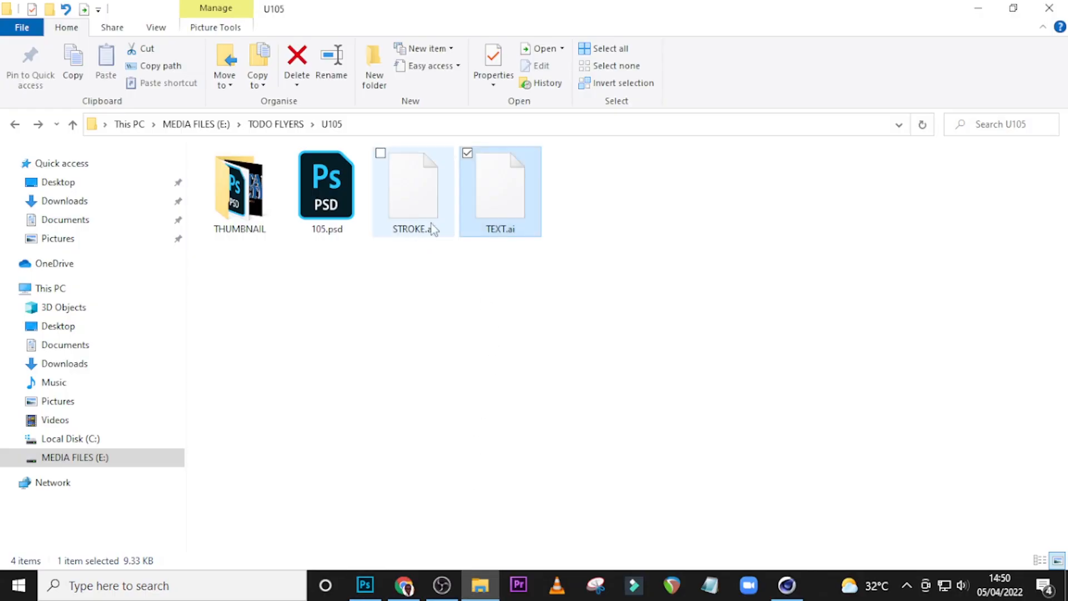
{"action": "left_click", "coordinate": [433, 192]}
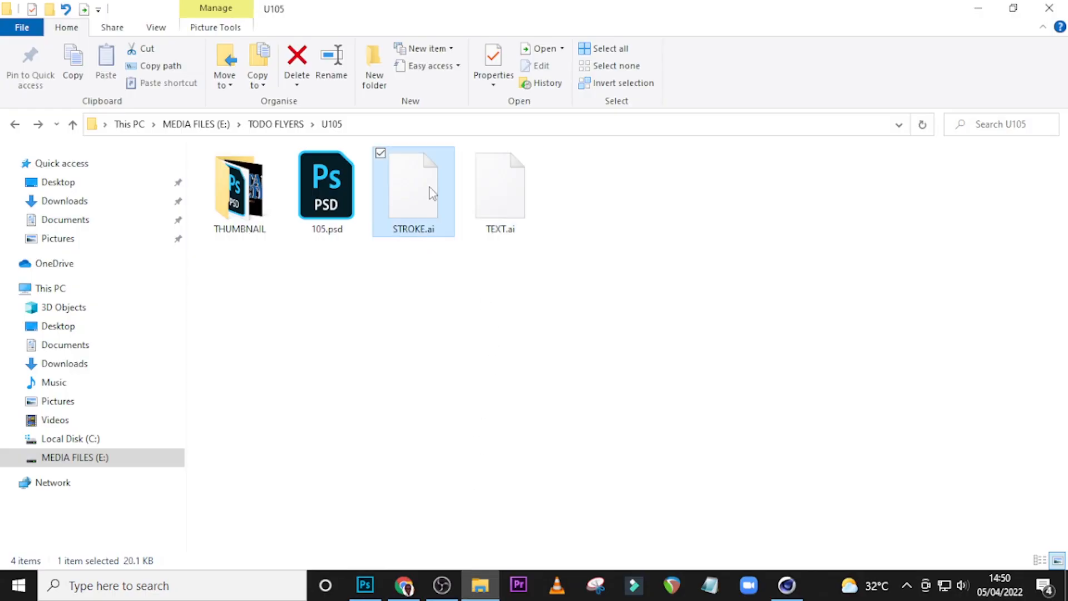
{"action": "left_click", "coordinate": [365, 585]}
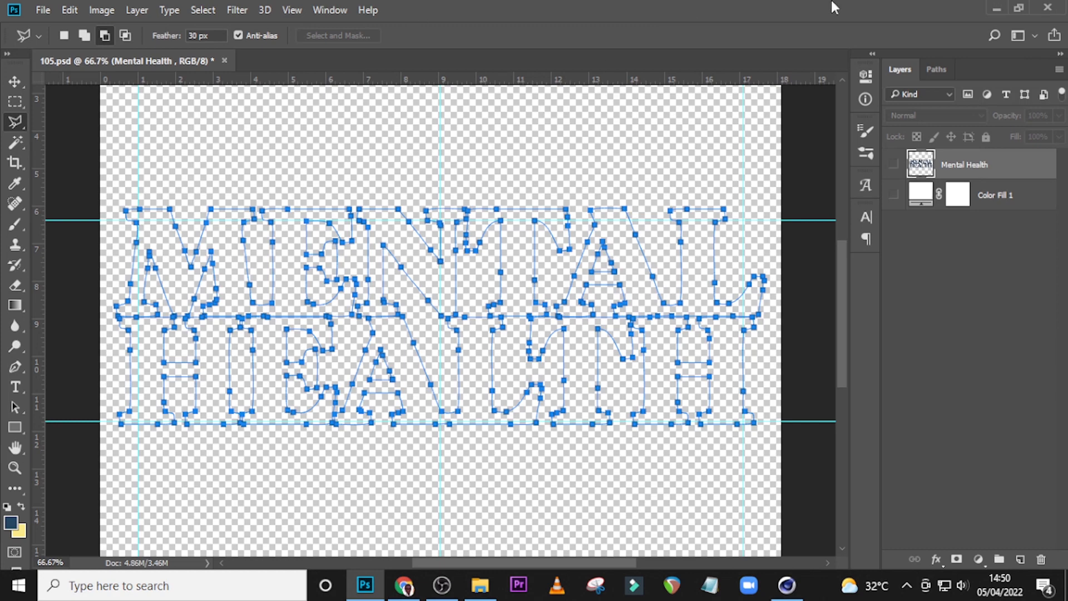
{"action": "left_click", "coordinate": [995, 8]}
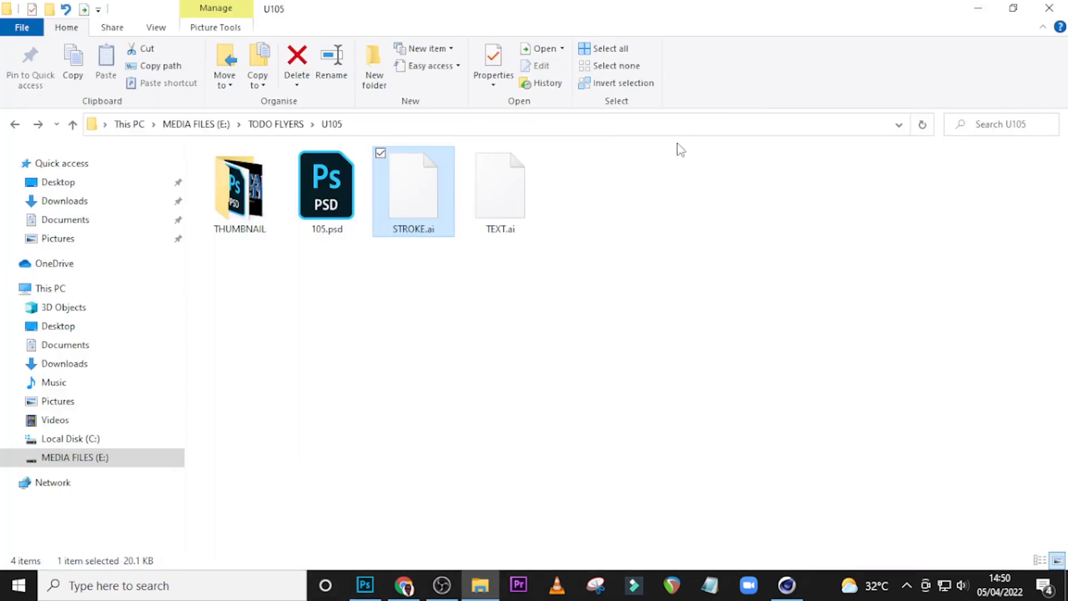
{"action": "left_click", "coordinate": [788, 584]}
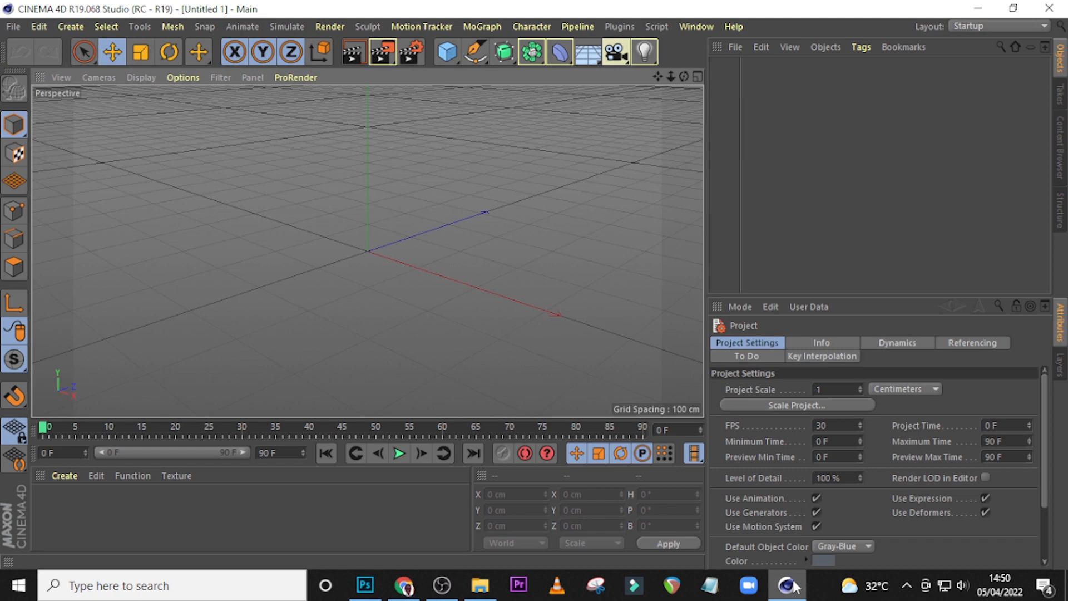
{"action": "left_click", "coordinate": [734, 47]}
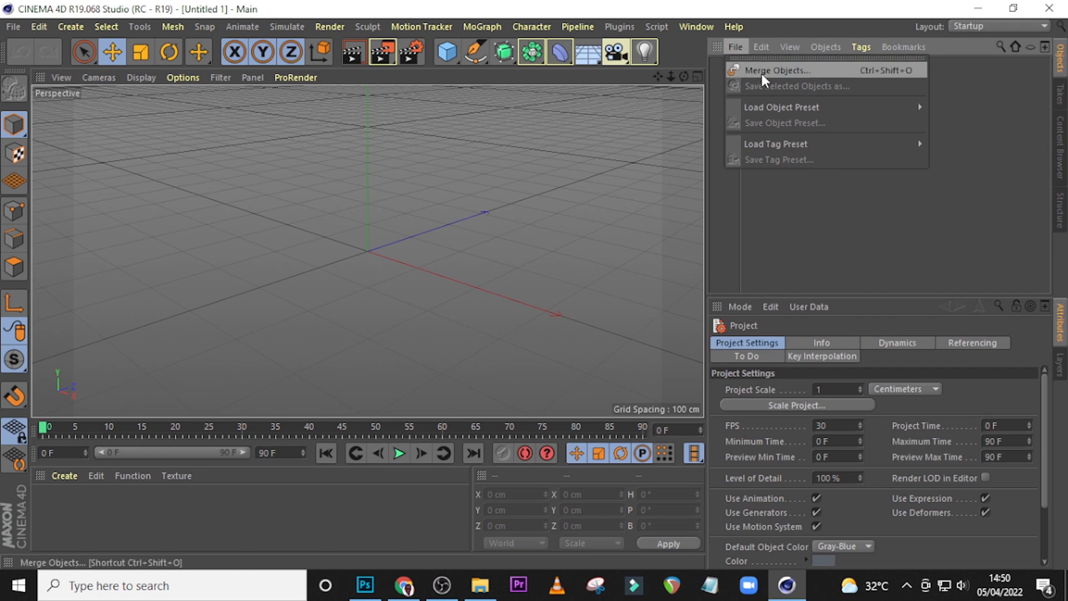
{"action": "left_click", "coordinate": [730, 194]}
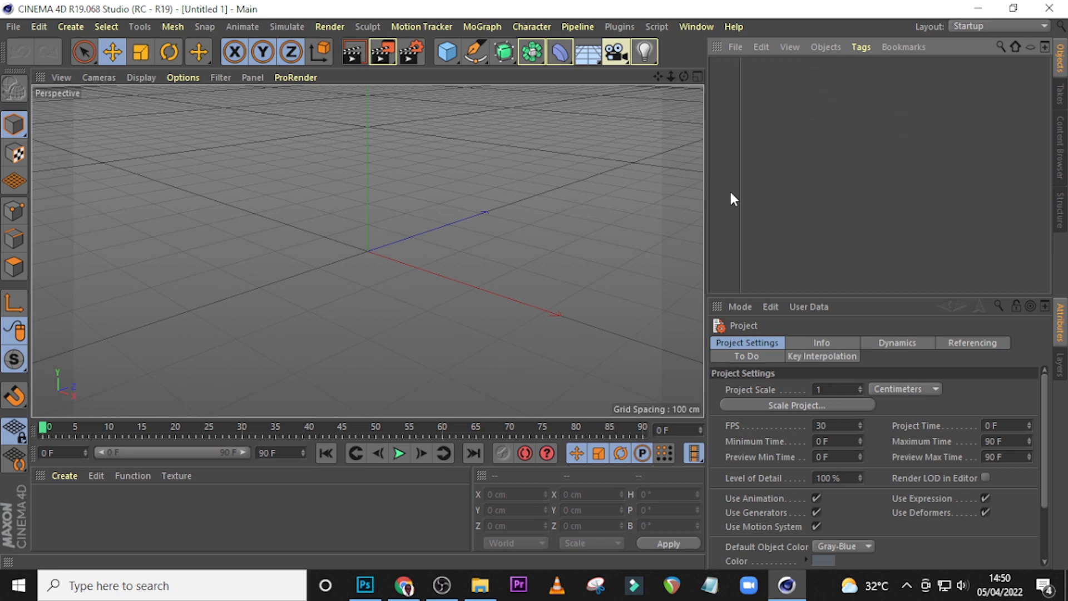
{"action": "left_click", "coordinate": [734, 48]}
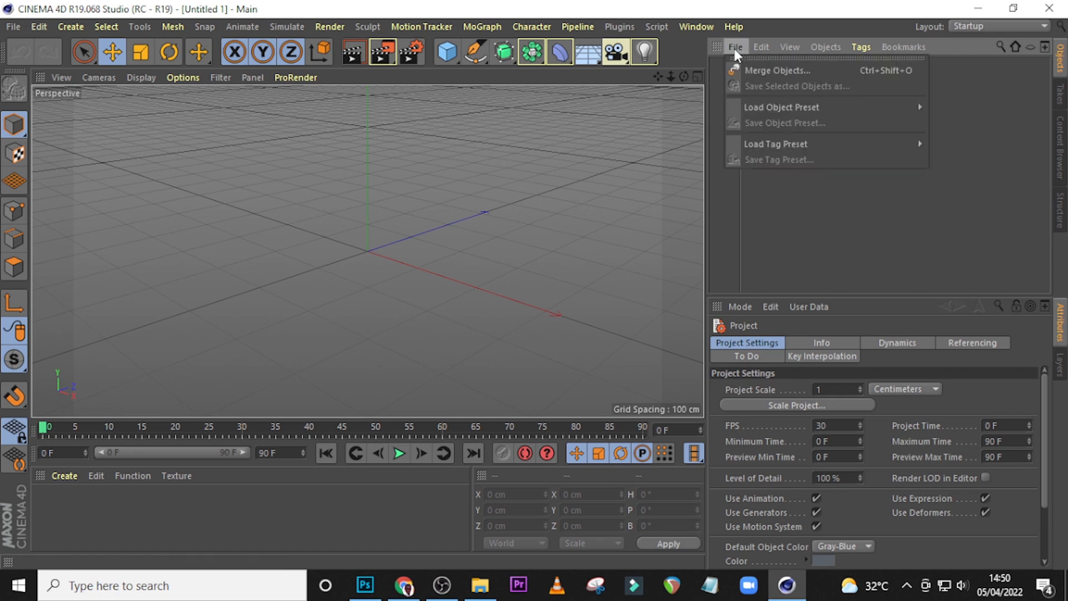
{"action": "left_click", "coordinate": [722, 189]}
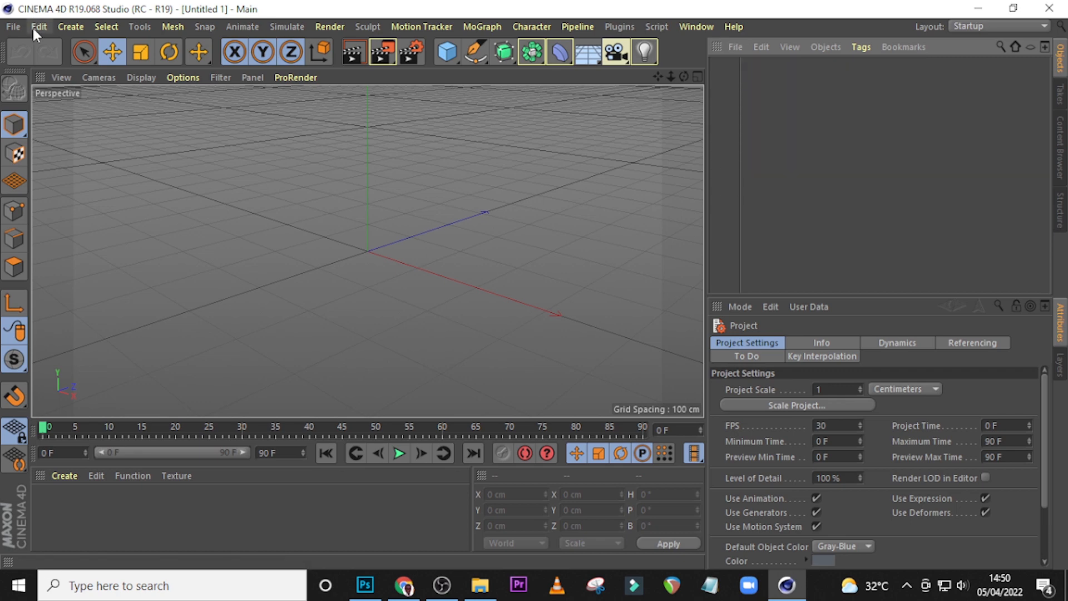
{"action": "left_click", "coordinate": [8, 27]}
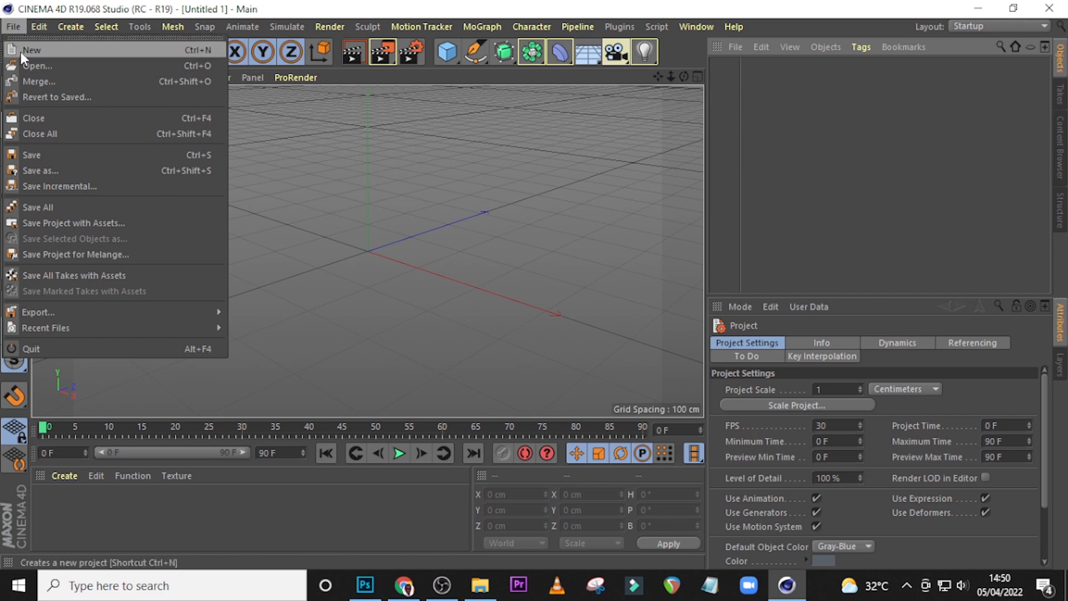
{"action": "left_click", "coordinate": [763, 30]}
Merge TEXT.ai into the empty scene with a scale of 1 centimeter and connected splines
{"action": "left_click", "coordinate": [734, 47]}
{"action": "left_click", "coordinate": [761, 73]}
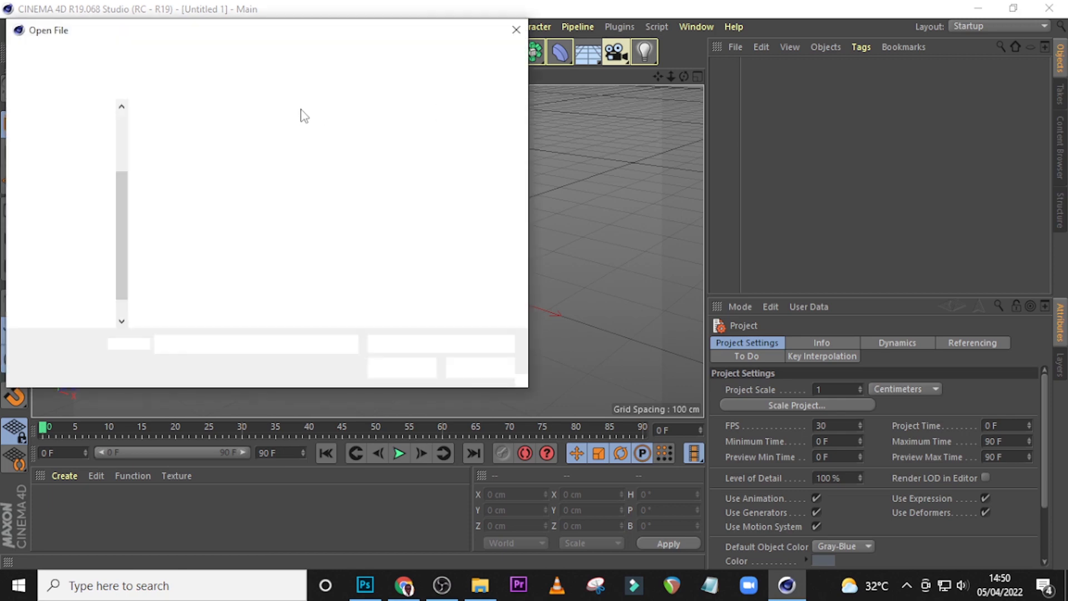
{"action": "left_click", "coordinate": [477, 164]}
{"action": "left_click", "coordinate": [400, 369]}
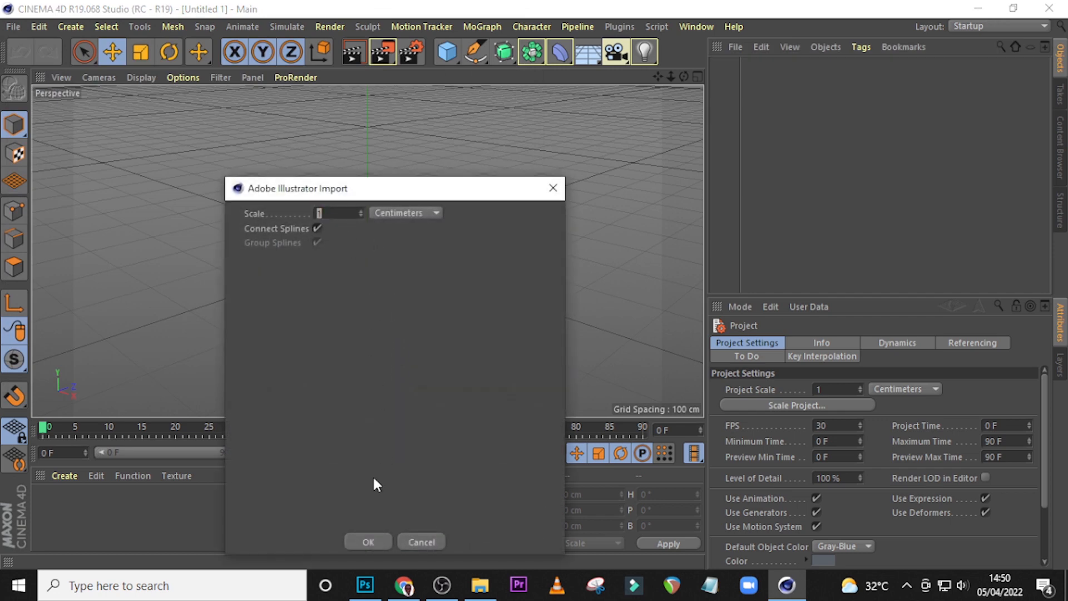
{"action": "left_click", "coordinate": [367, 542]}
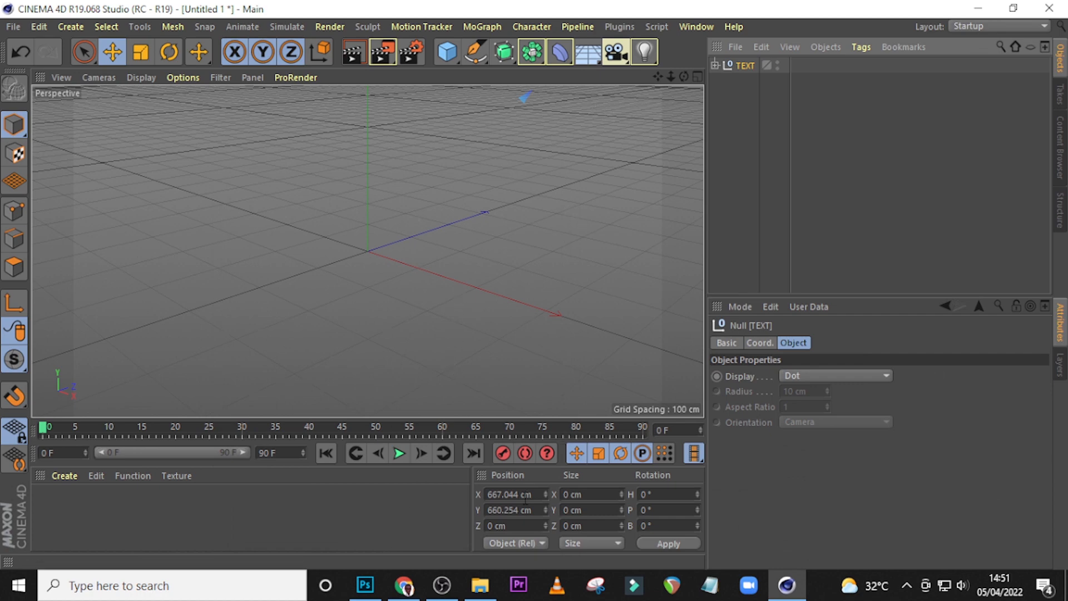
Set the TEXT object's X and Y positions to 0 to place the lettering at the origin
{"action": "left_click_drag", "start_coordinate": [532, 495], "coordinate": [457, 496]}
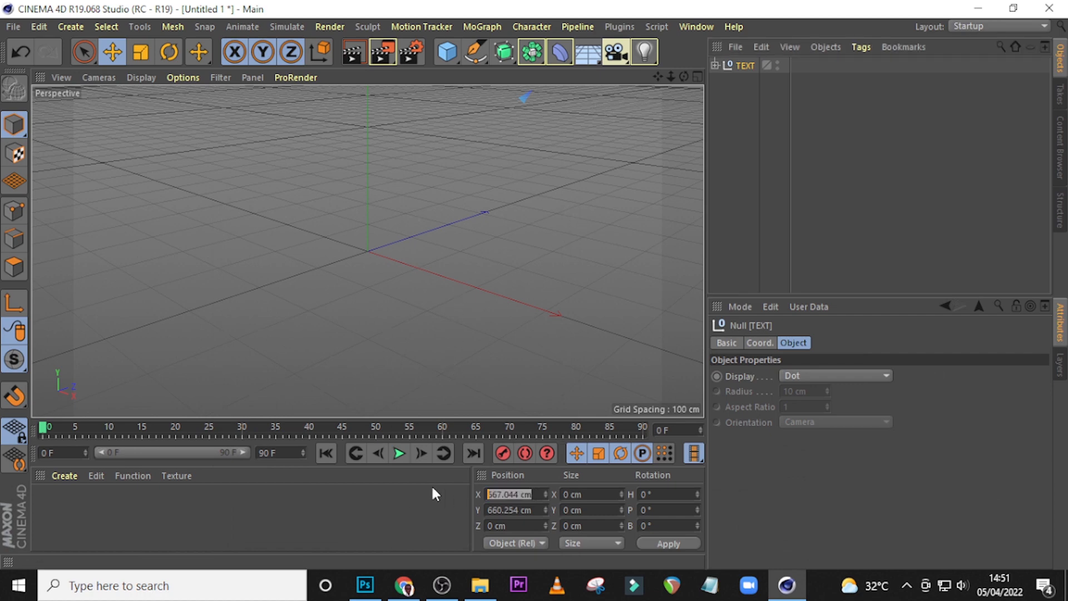
{"action": "type", "text": "0"}
{"action": "key", "text": "Return"}
{"action": "left_click_drag", "start_coordinate": [543, 509], "coordinate": [458, 514]}
{"action": "type", "text": "0"}
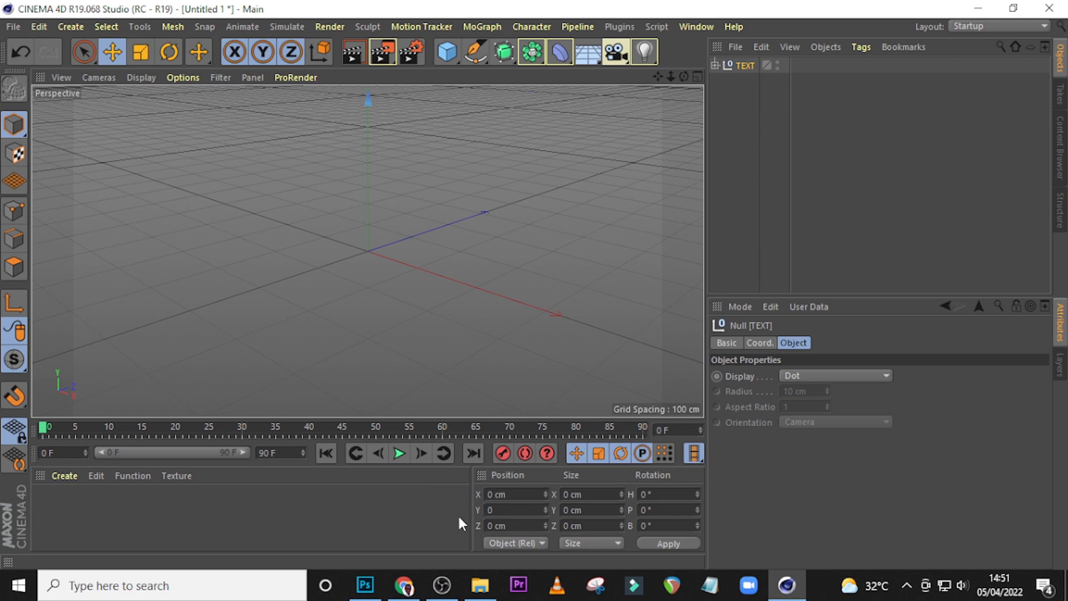
{"action": "key", "text": "Return"}
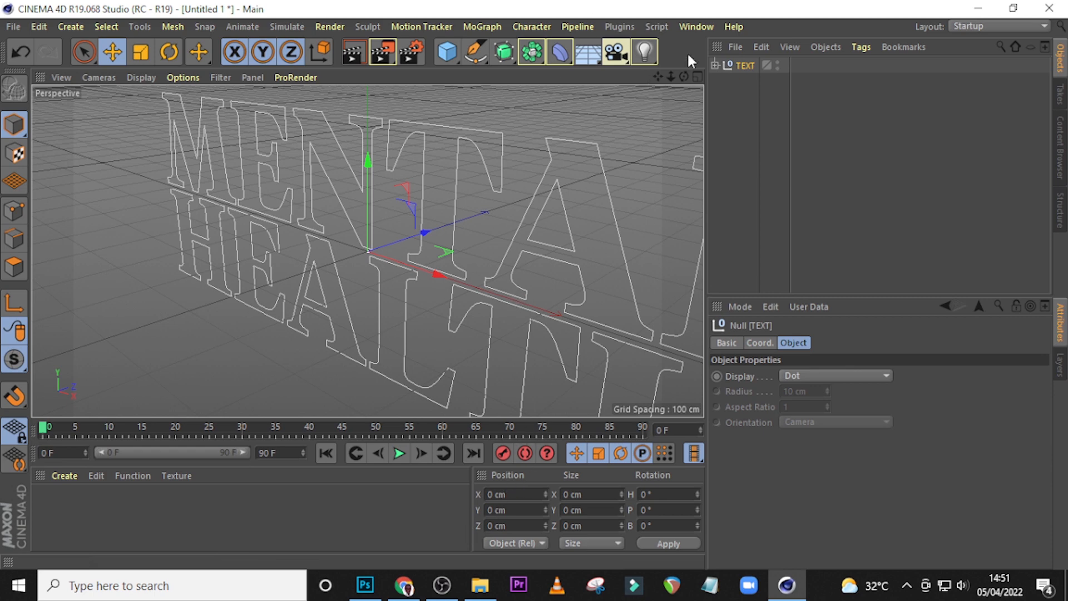
Add an Extrude generator to the scene and make the TEXT object its child
{"action": "scroll", "coordinate": [474, 227], "scroll_direction": "down", "scroll_amount": 6}
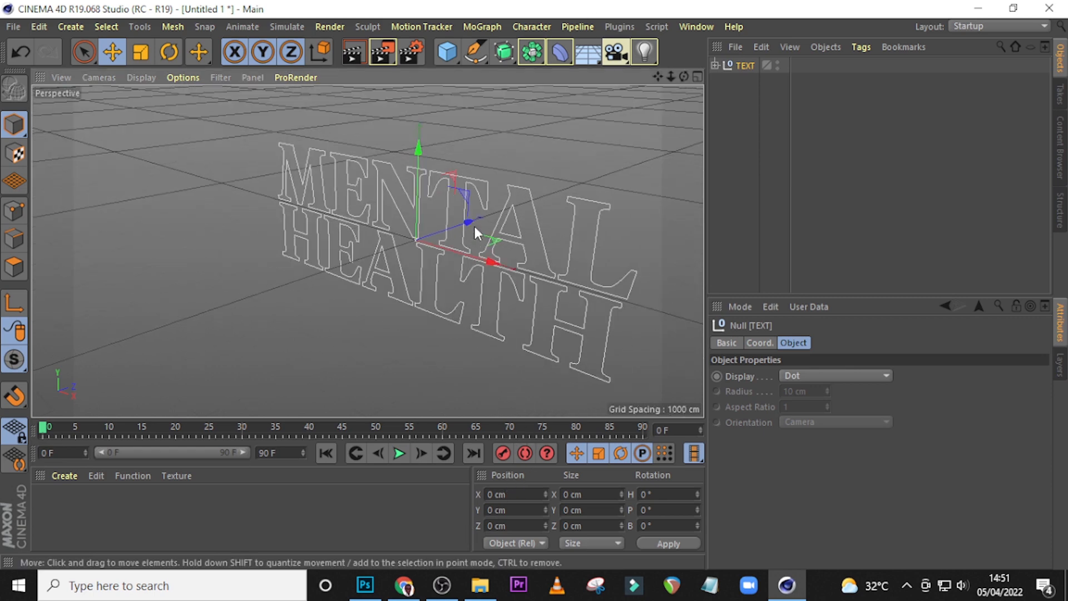
{"action": "mouse_move", "coordinate": [683, 77]}
{"action": "left_mouse_down"}
{"action": "mouse_move", "coordinate": [733, 51]}
{"action": "mouse_move", "coordinate": [735, 27]}
{"action": "left_mouse_up"}
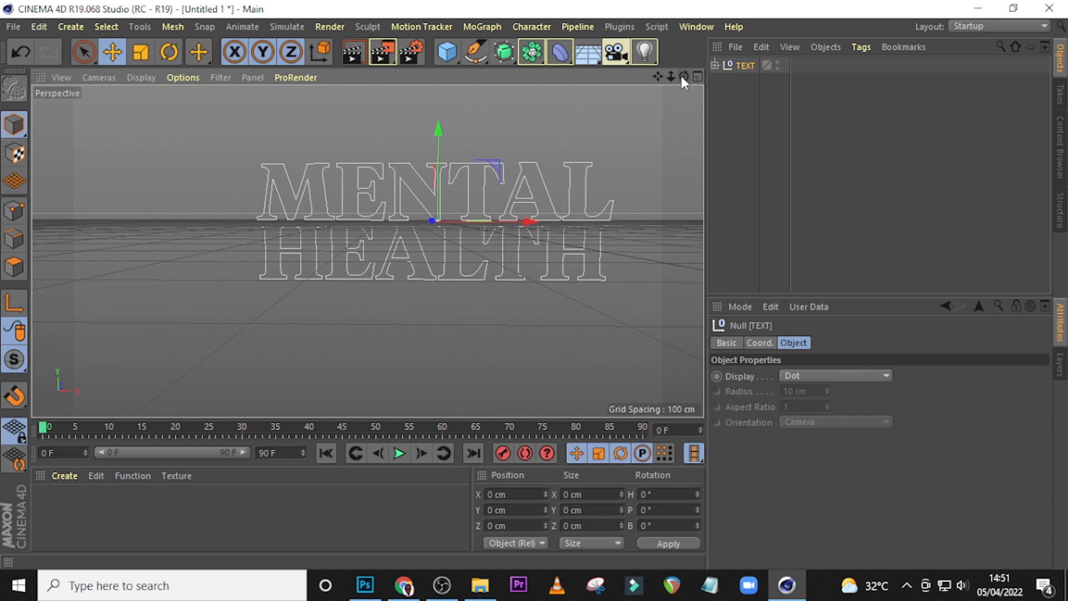
{"action": "left_click", "coordinate": [506, 51]}
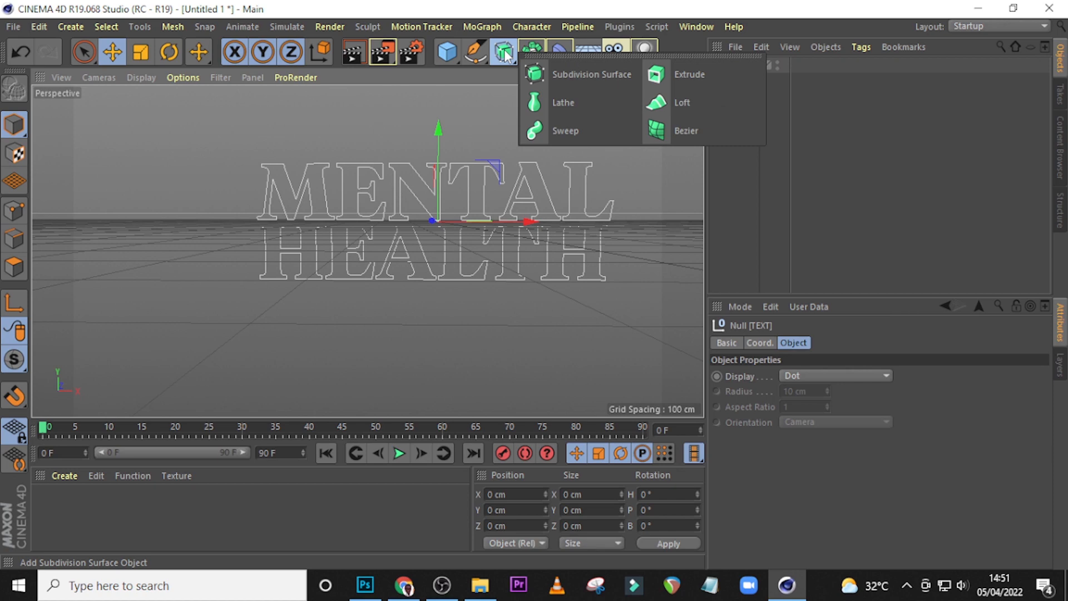
{"action": "left_click", "coordinate": [682, 79]}
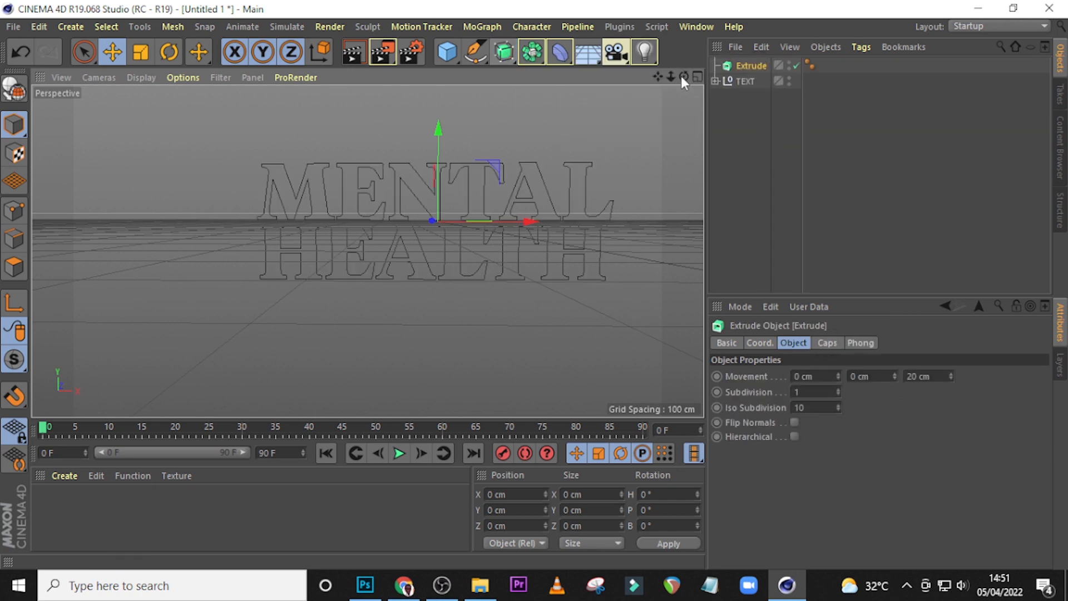
{"action": "left_click_drag", "start_coordinate": [740, 82], "coordinate": [746, 71]}
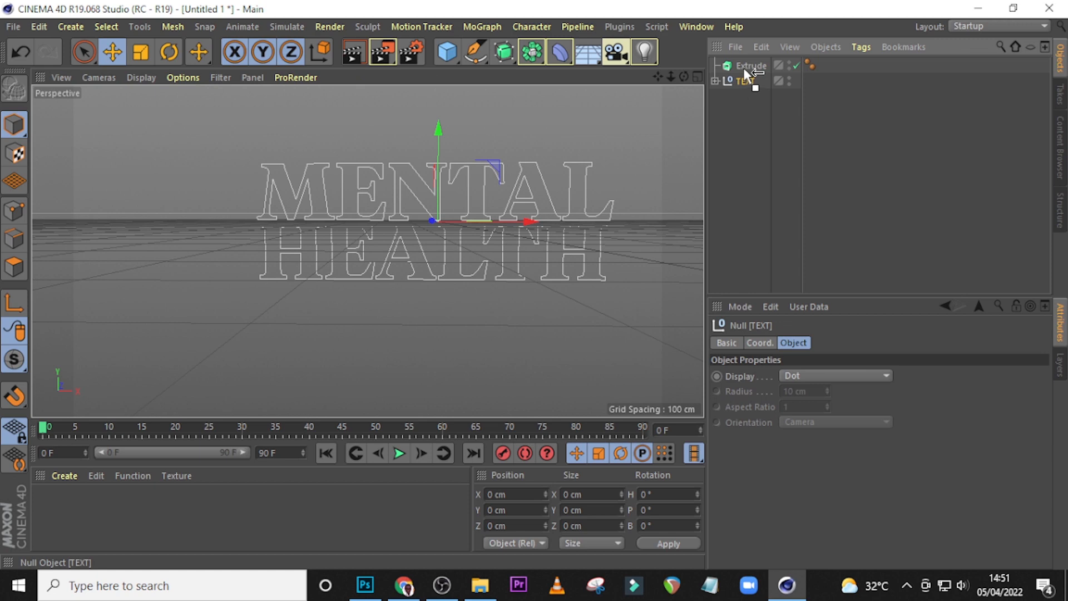
{"action": "left_click_drag", "start_coordinate": [742, 65], "coordinate": [743, 65]}
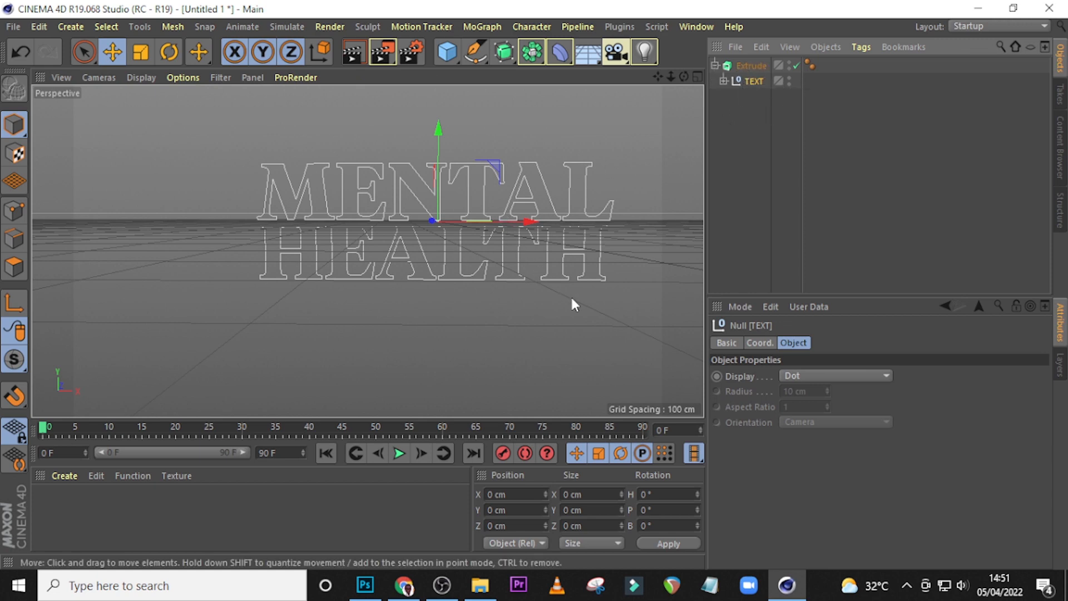
Turn on the Extrude object's Hierarchical option and set its Z movement to 88 cm
{"action": "left_click", "coordinate": [727, 343]}
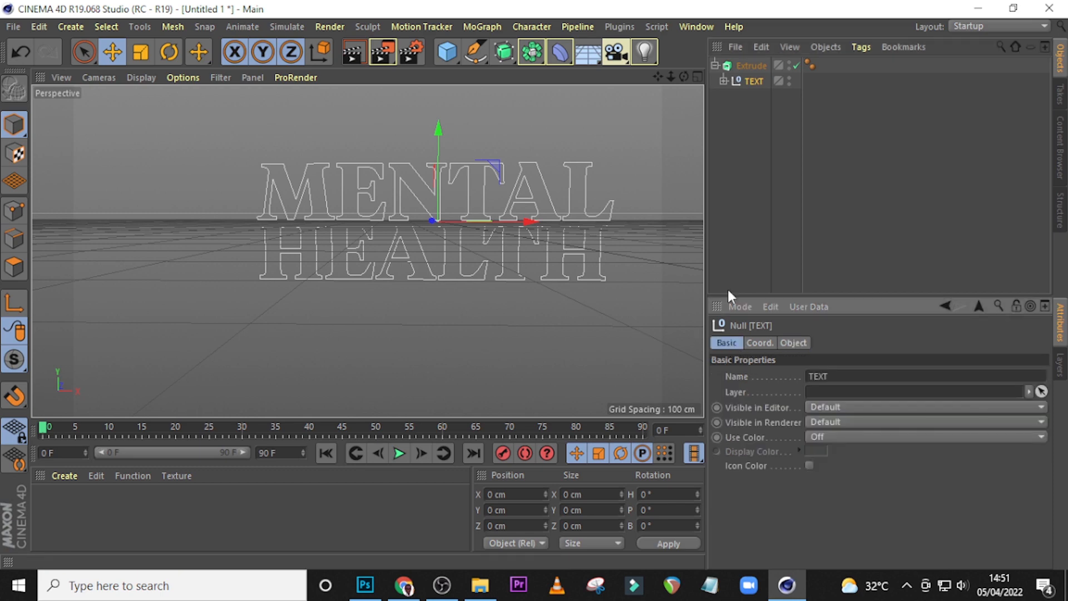
{"action": "left_click", "coordinate": [749, 63]}
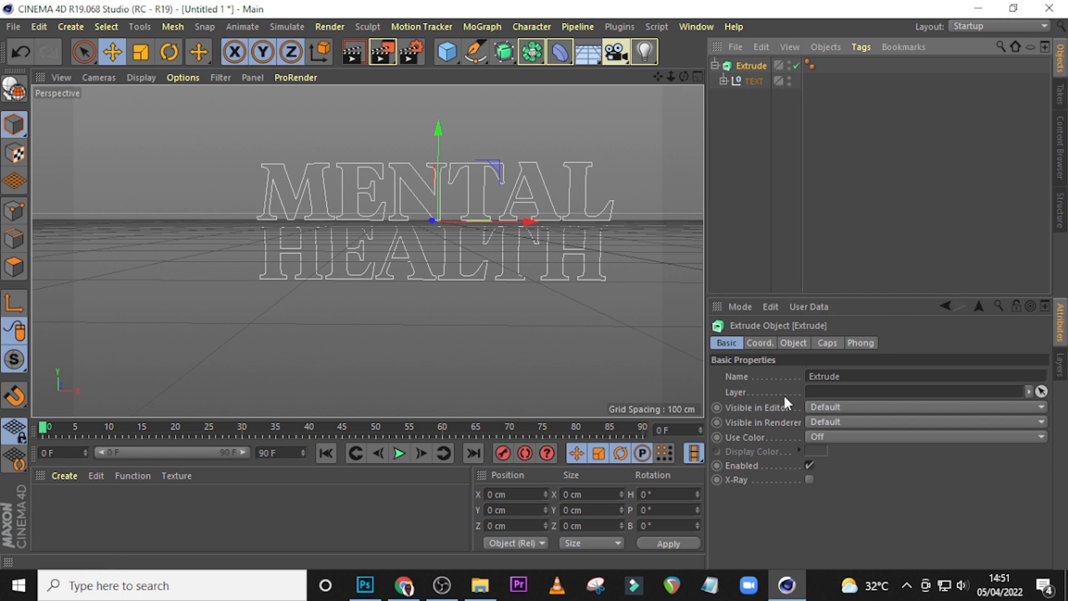
{"action": "left_click", "coordinate": [790, 342]}
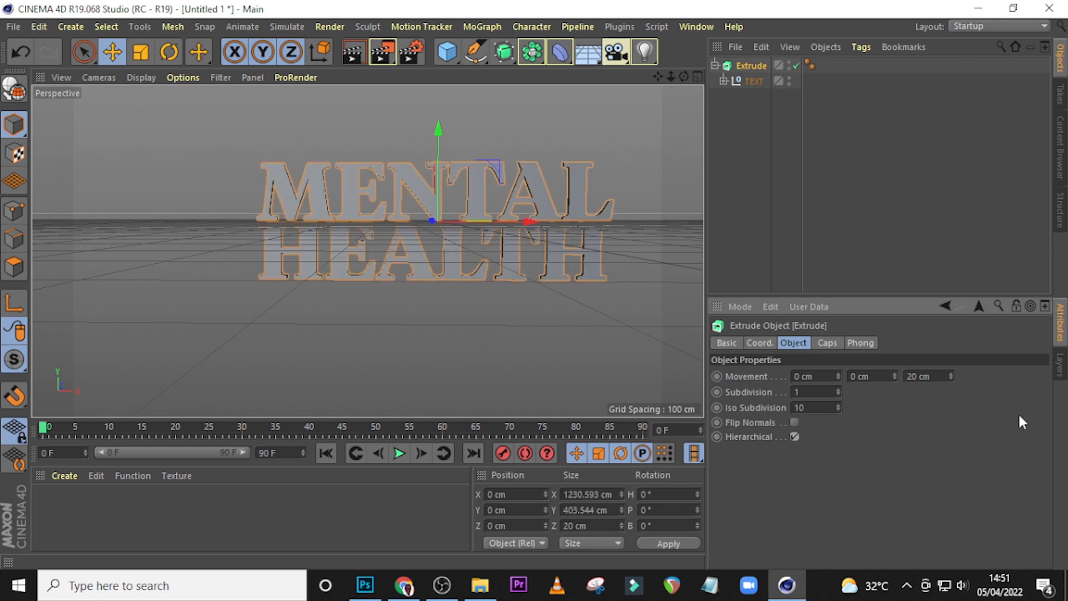
{"action": "left_click", "coordinate": [939, 377]}
{"action": "key", "text": "ctrl+a"}
{"action": "type", "text": "88"}
{"action": "key", "text": "Return"}
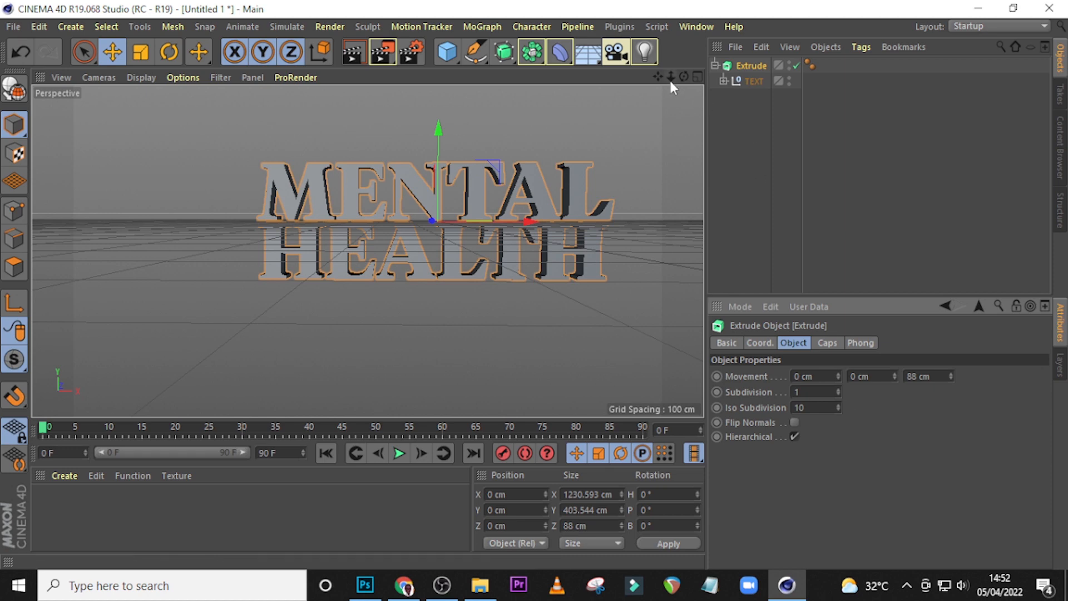
Add a camera from a near-frontal view of the lettering and place it below Extrude in the object hierarchy
{"action": "left_click_drag", "start_coordinate": [684, 76], "coordinate": [706, 110]}
{"action": "left_click_drag", "start_coordinate": [367, 252], "coordinate": [367, 252]}
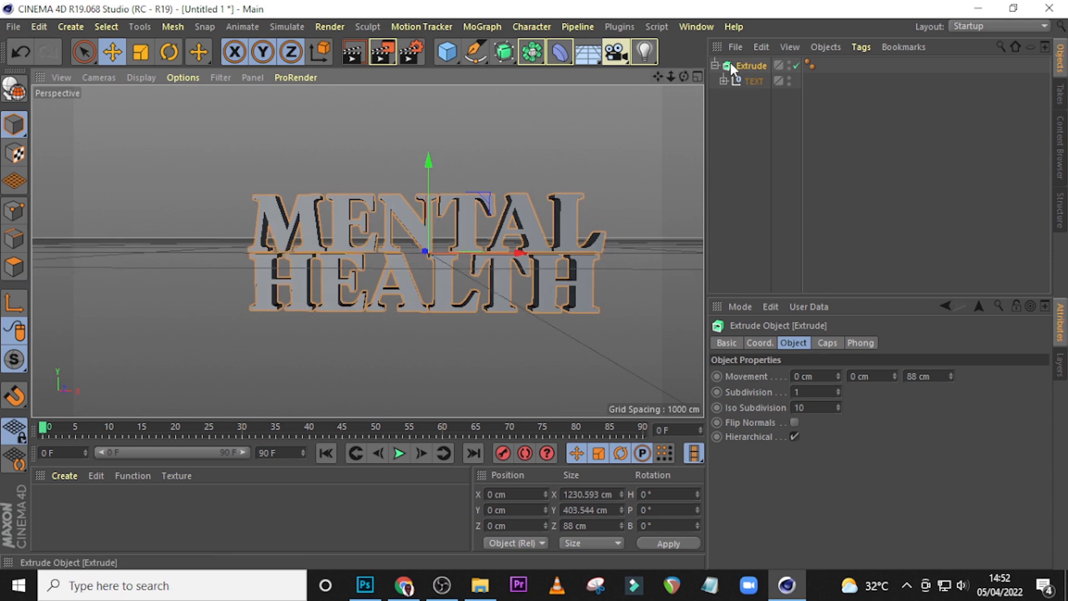
{"action": "left_click", "coordinate": [715, 64]}
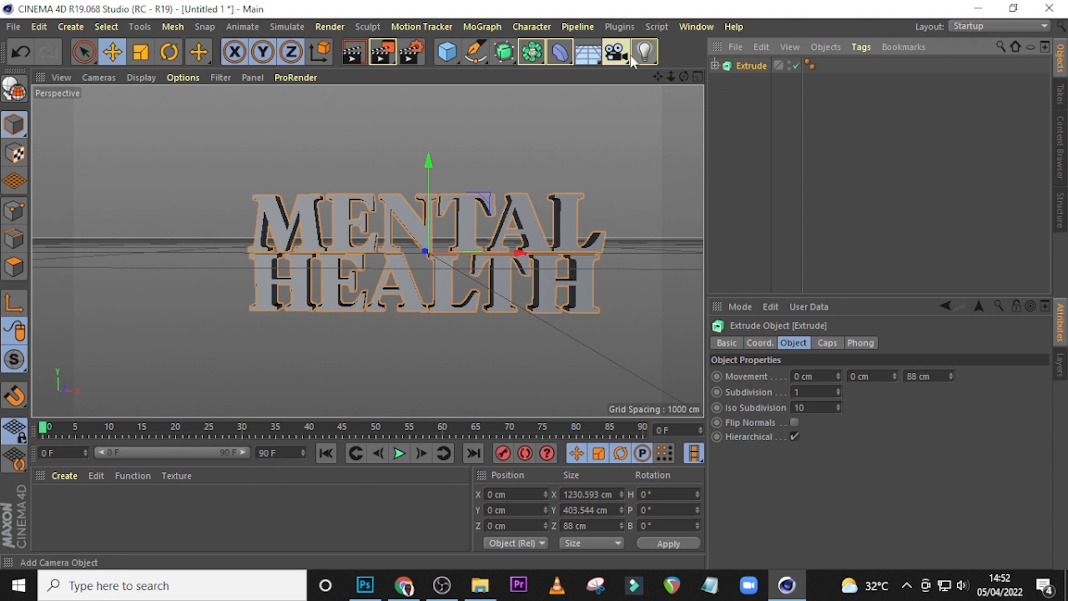
{"action": "left_click", "coordinate": [616, 51]}
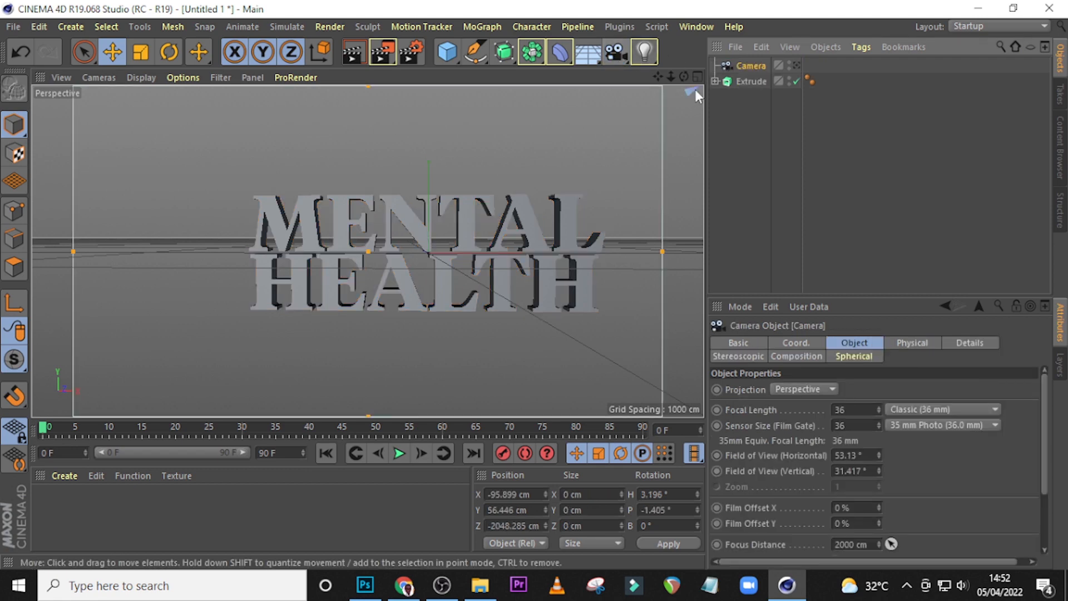
{"action": "left_click_drag", "start_coordinate": [746, 94], "coordinate": [746, 92]}
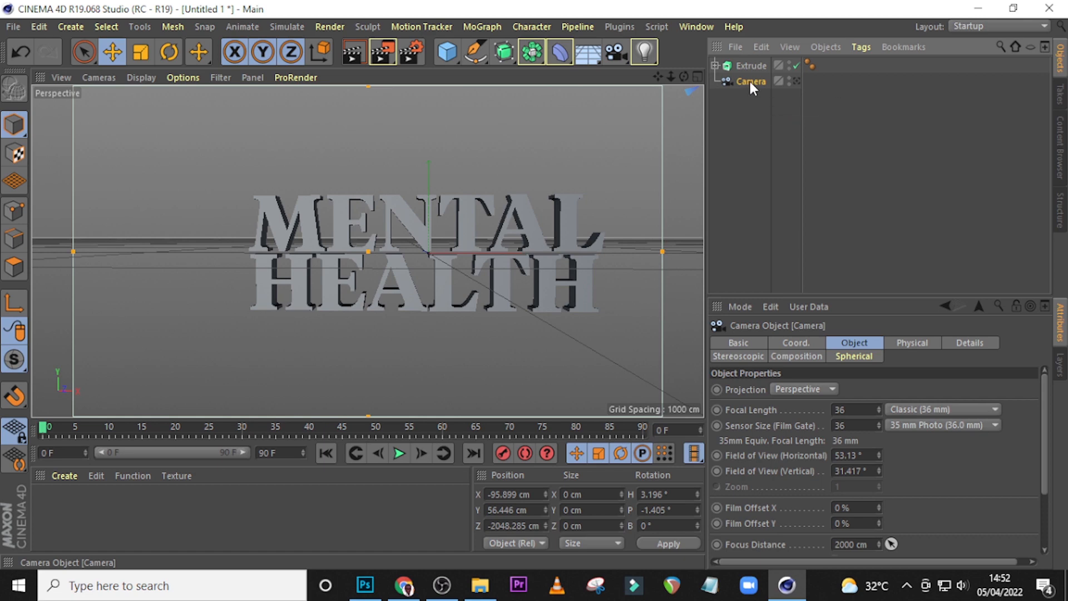
Look through the scene camera and orbit it to frame the lettering from a slight side angle, with a heading of about -8°
{"action": "scroll", "coordinate": [547, 181], "scroll_direction": "up", "scroll_amount": 3}
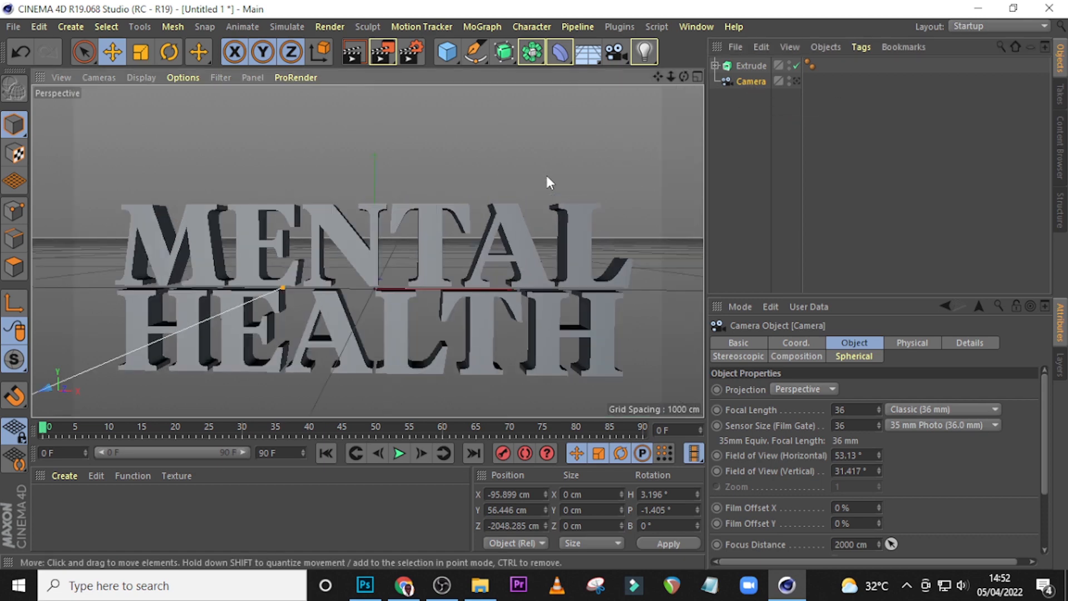
{"action": "left_click_drag", "start_coordinate": [658, 76], "coordinate": [660, 29]}
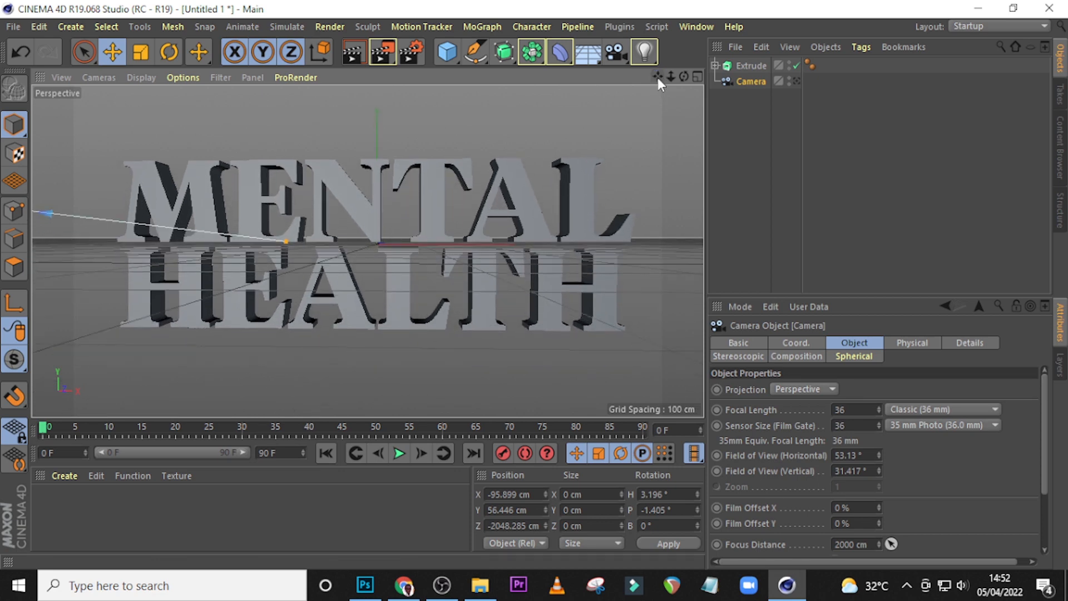
{"action": "left_click_drag", "start_coordinate": [684, 76], "coordinate": [697, 89]}
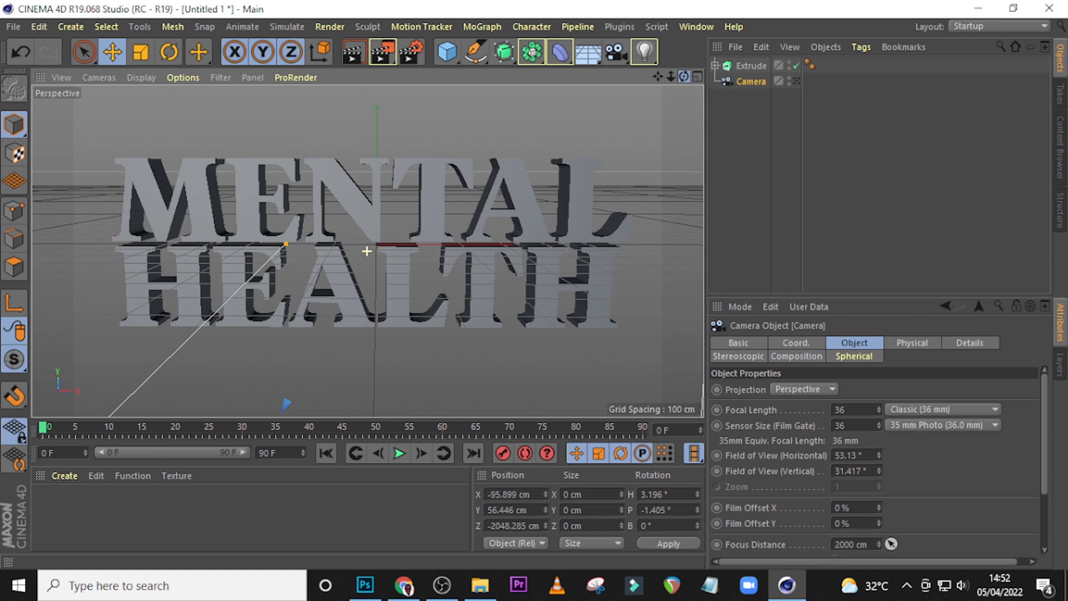
{"action": "left_click_drag", "start_coordinate": [683, 82], "coordinate": [683, 82]}
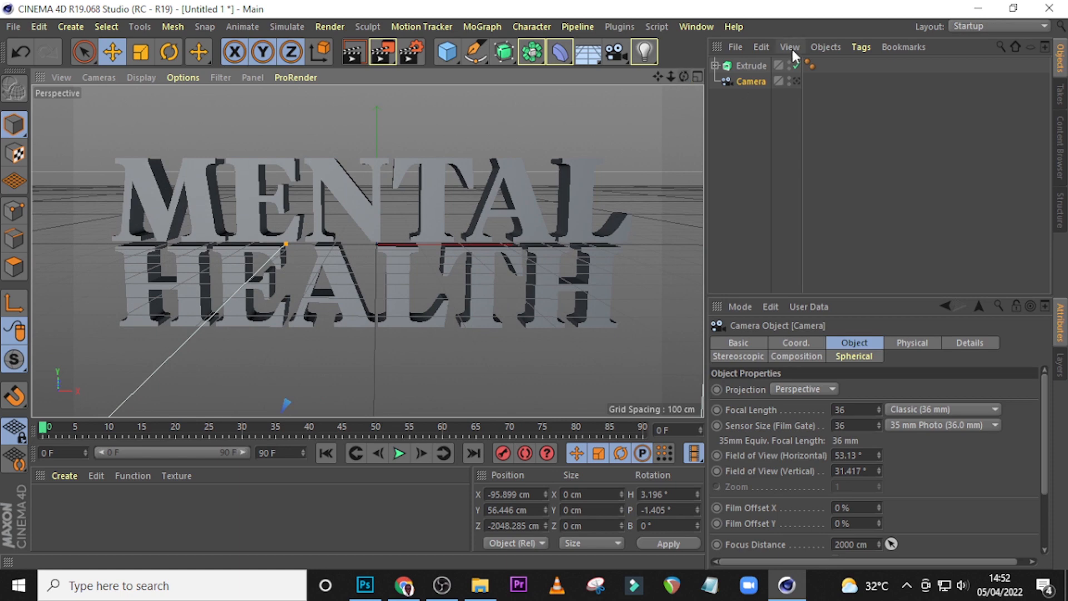
{"action": "left_click", "coordinate": [797, 81]}
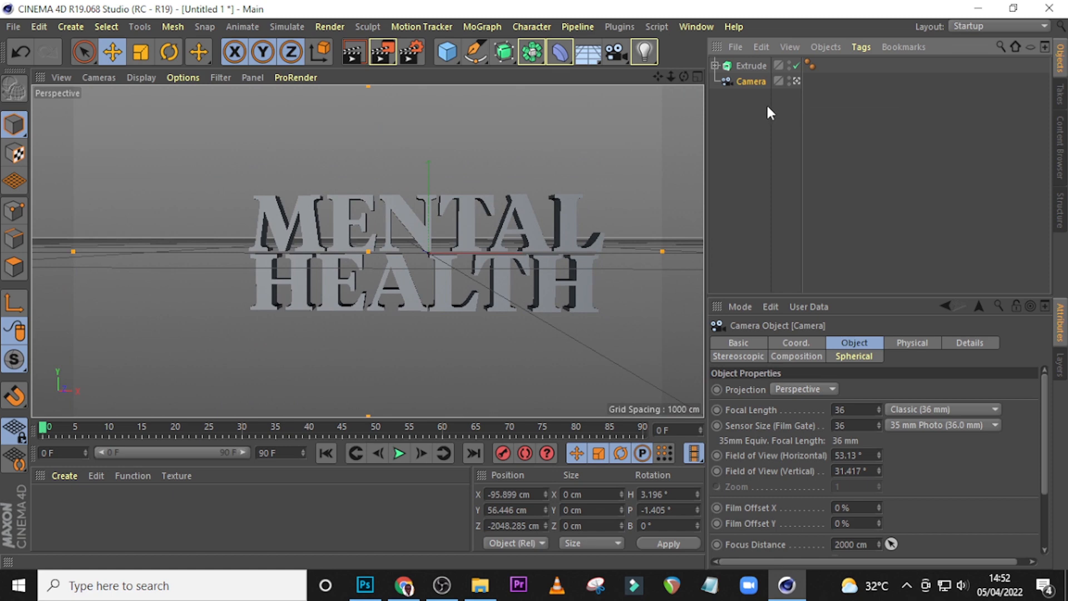
{"action": "left_click", "coordinate": [794, 81]}
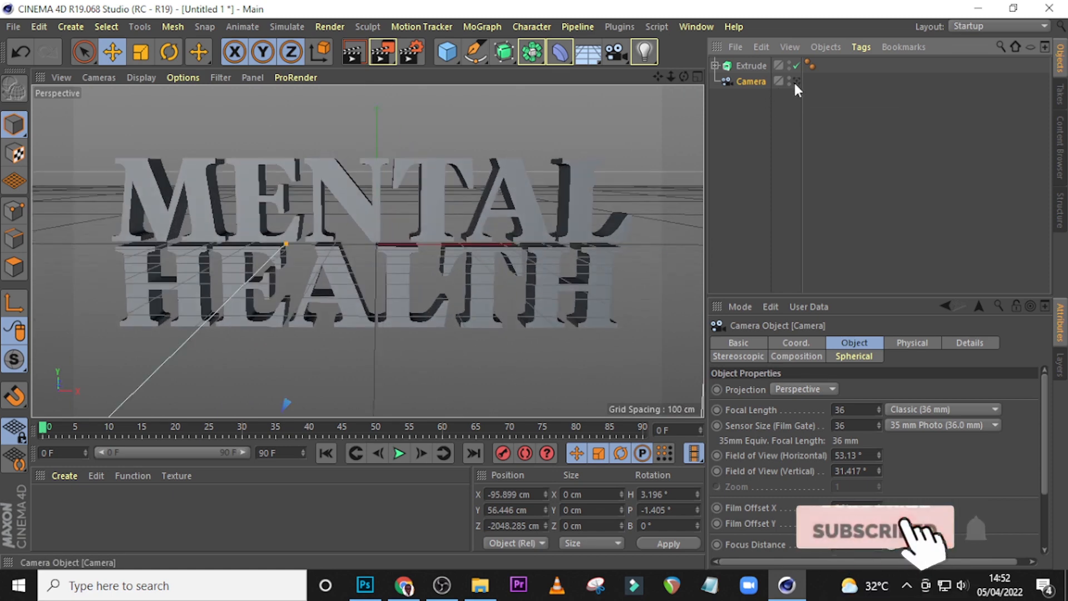
{"action": "left_click", "coordinate": [796, 81]}
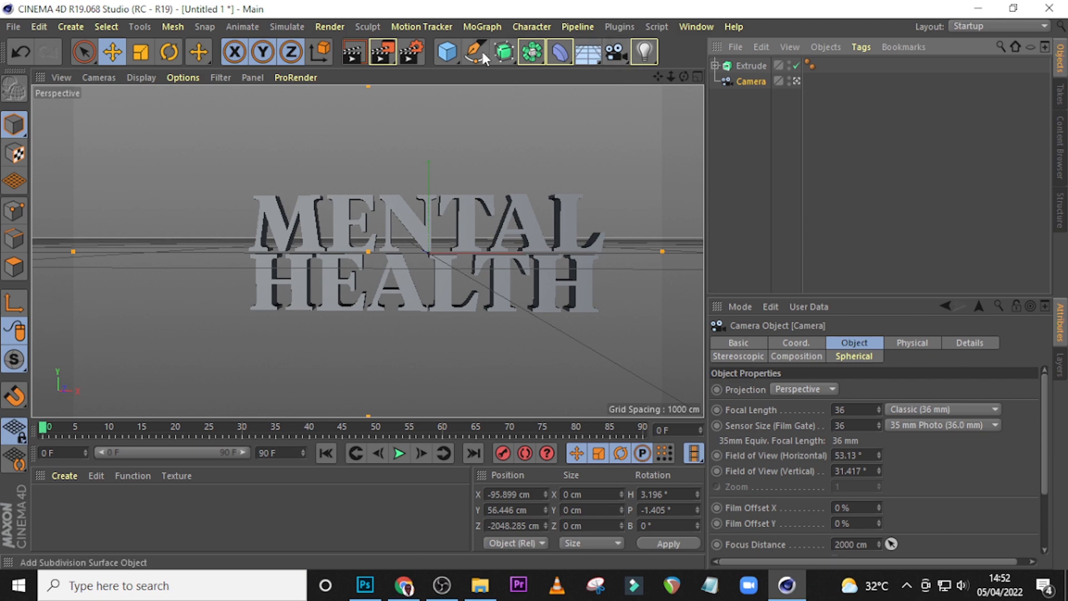
{"action": "mouse_move", "coordinate": [683, 76]}
{"action": "left_mouse_down"}
{"action": "mouse_move", "coordinate": [551, 128]}
{"action": "mouse_move", "coordinate": [511, 137]}
{"action": "mouse_move", "coordinate": [504, 127]}
{"action": "mouse_move", "coordinate": [473, 153]}
{"action": "left_mouse_up"}
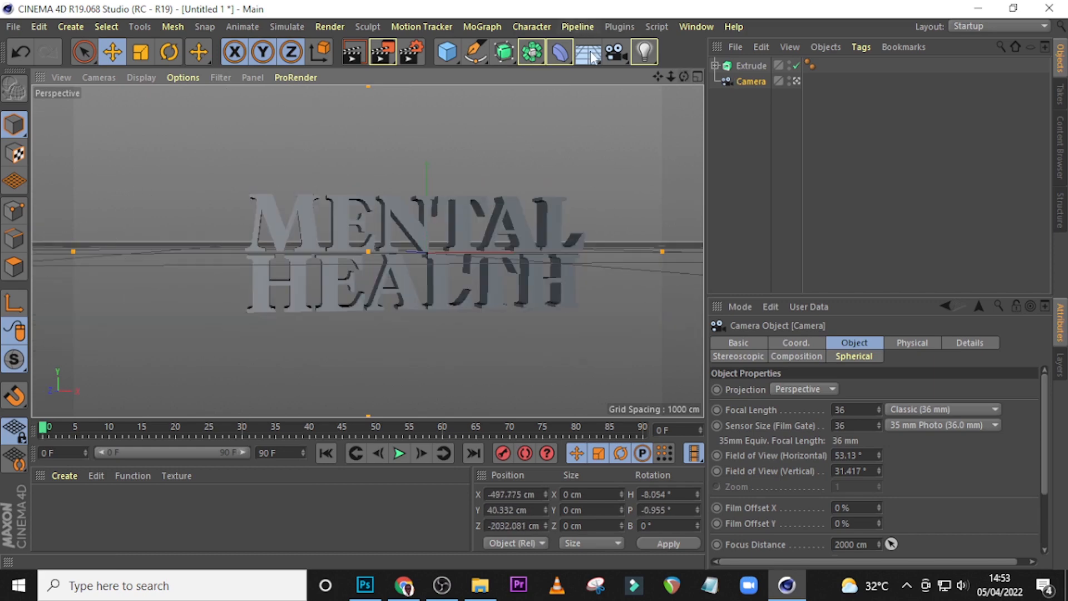
Merge STROKE.ai into the scene, keeping the Illustrator import scale of 1 centimetre and connected splines
{"action": "left_click", "coordinate": [734, 47]}
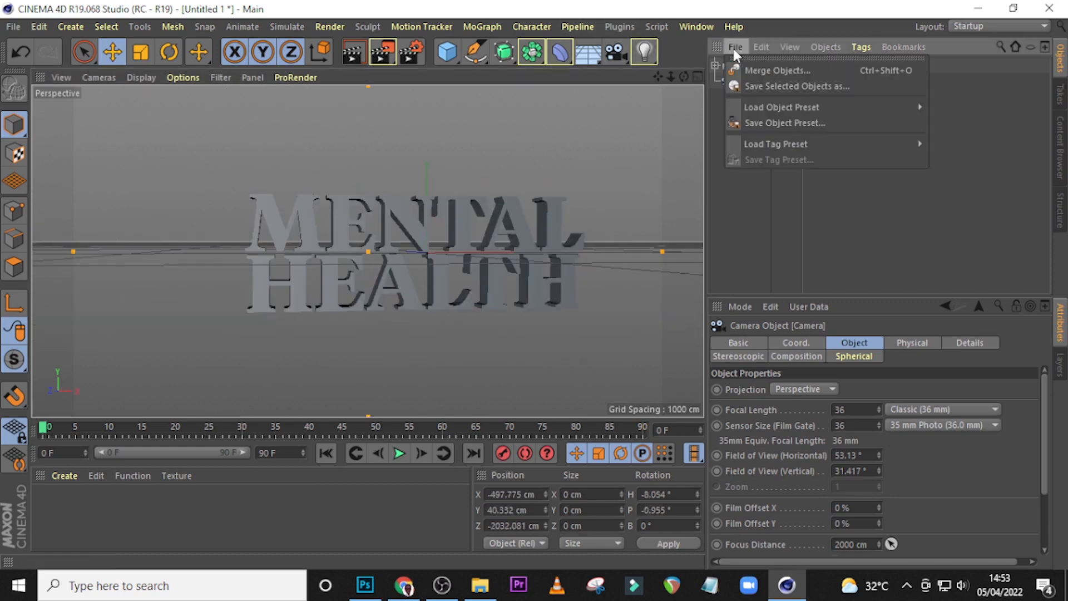
{"action": "left_click", "coordinate": [756, 70]}
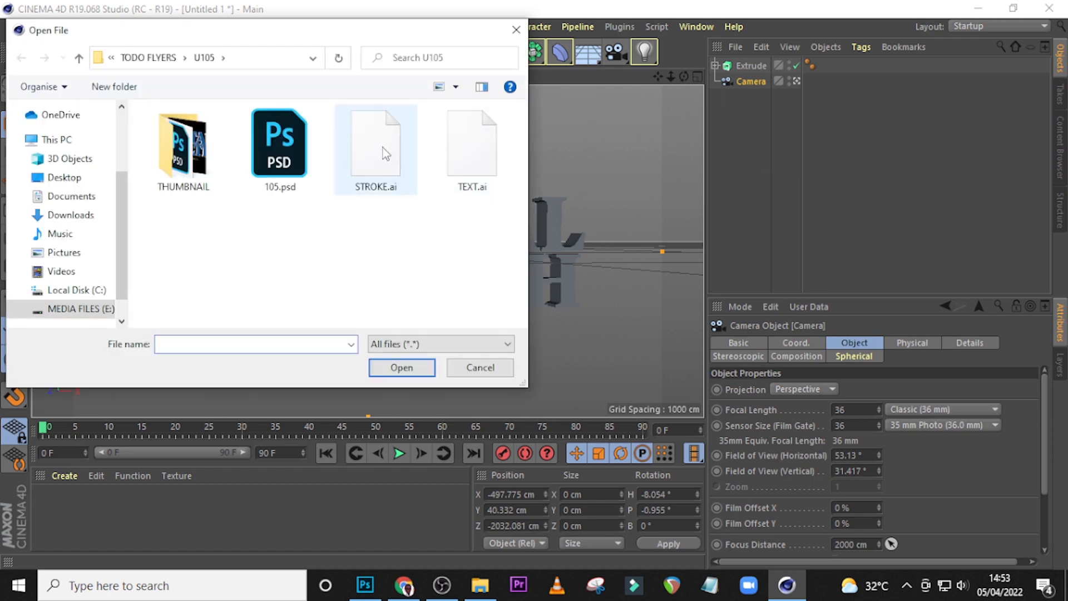
{"action": "left_click", "coordinate": [382, 148]}
{"action": "left_click", "coordinate": [411, 371]}
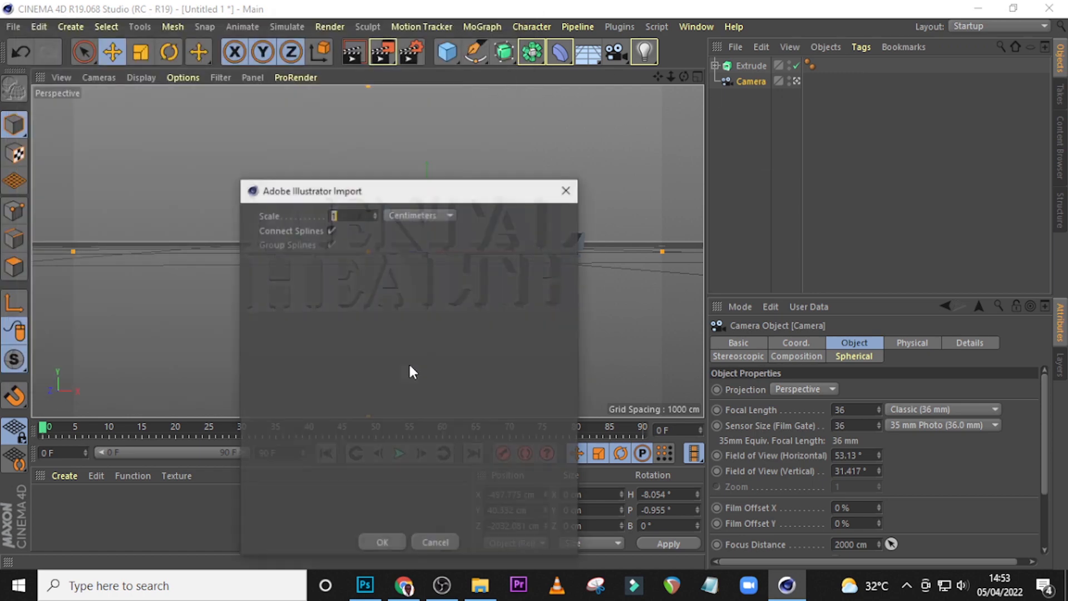
{"action": "left_click", "coordinate": [382, 548]}
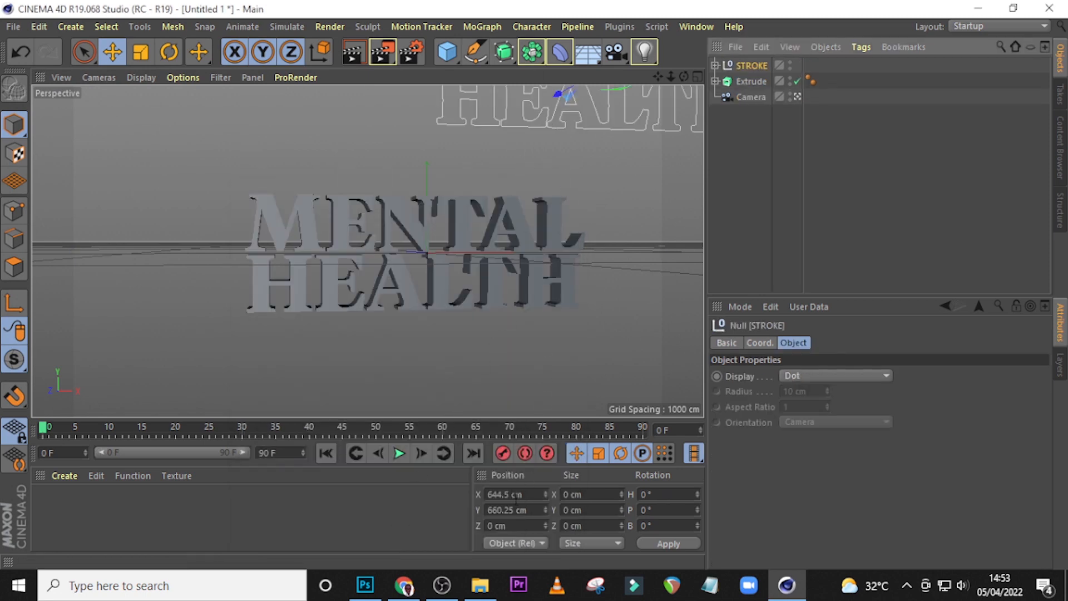
Set the STROKE object's X and Y positions to 0 to bring the outline onto the lettering
{"action": "left_click_drag", "start_coordinate": [526, 494], "coordinate": [471, 493]}
{"action": "type", "text": "0"}
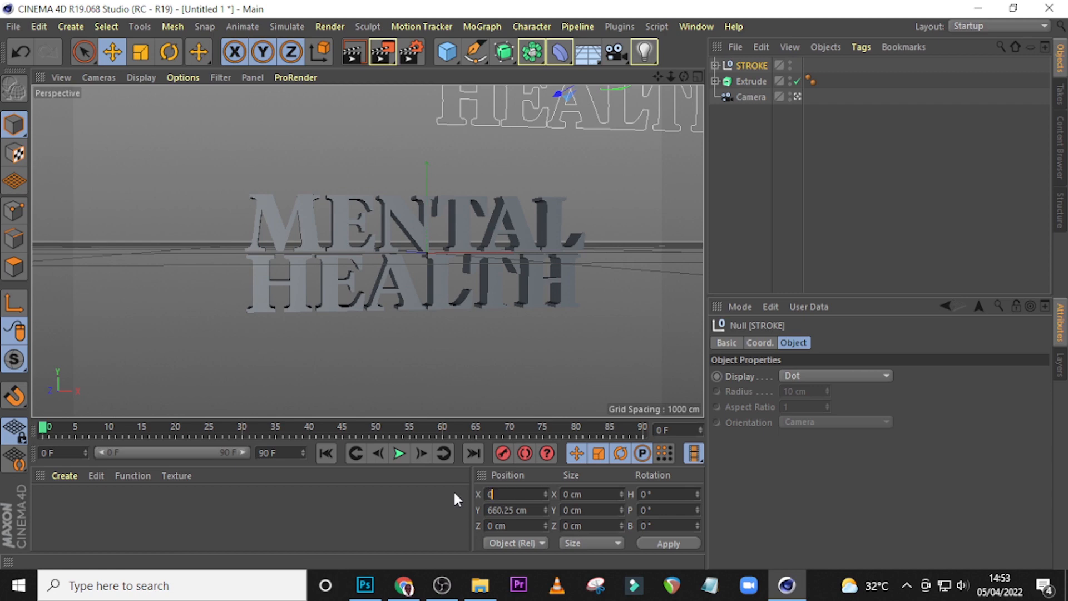
{"action": "key", "text": "Return"}
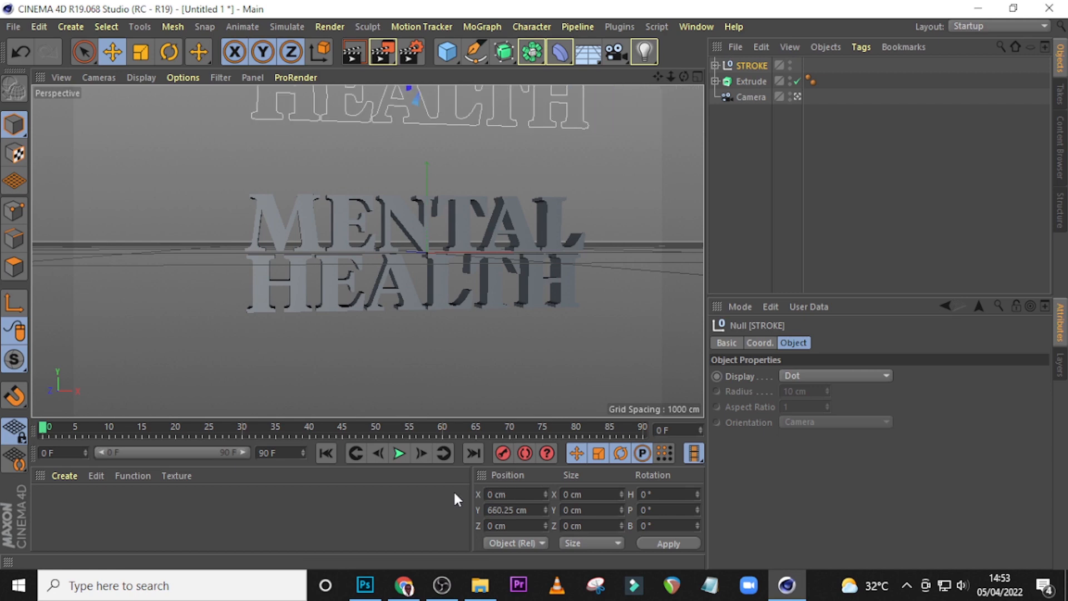
{"action": "left_click_drag", "start_coordinate": [538, 510], "coordinate": [443, 508]}
{"action": "type", "text": "0"}
{"action": "key", "text": "Return"}
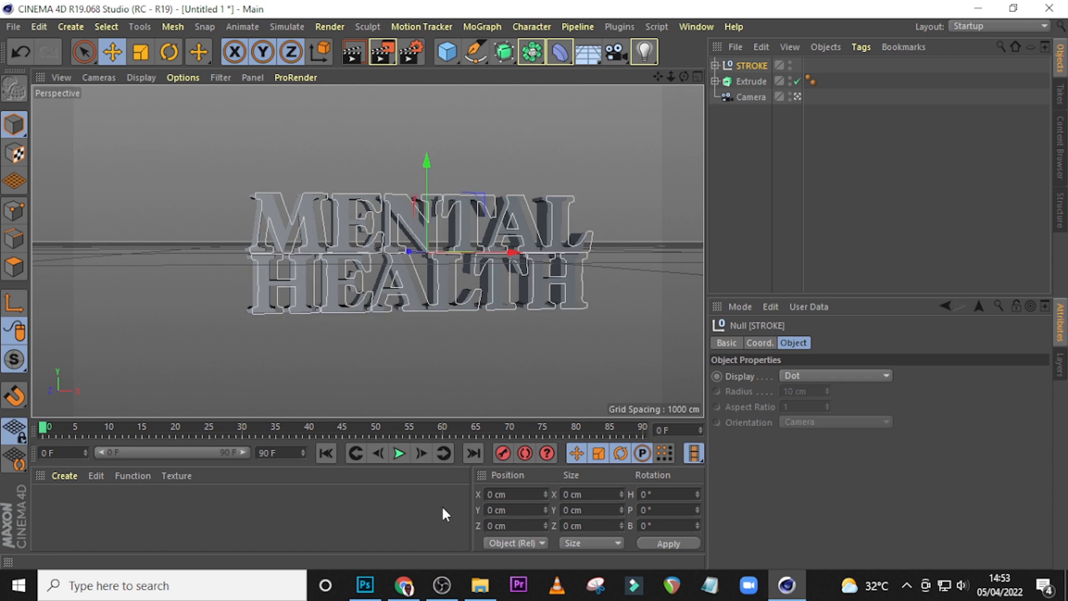
In the front view, shift the STROKE object along X to about -23 cm so the outline surrounds the letters evenly
{"action": "left_click", "coordinate": [697, 75]}
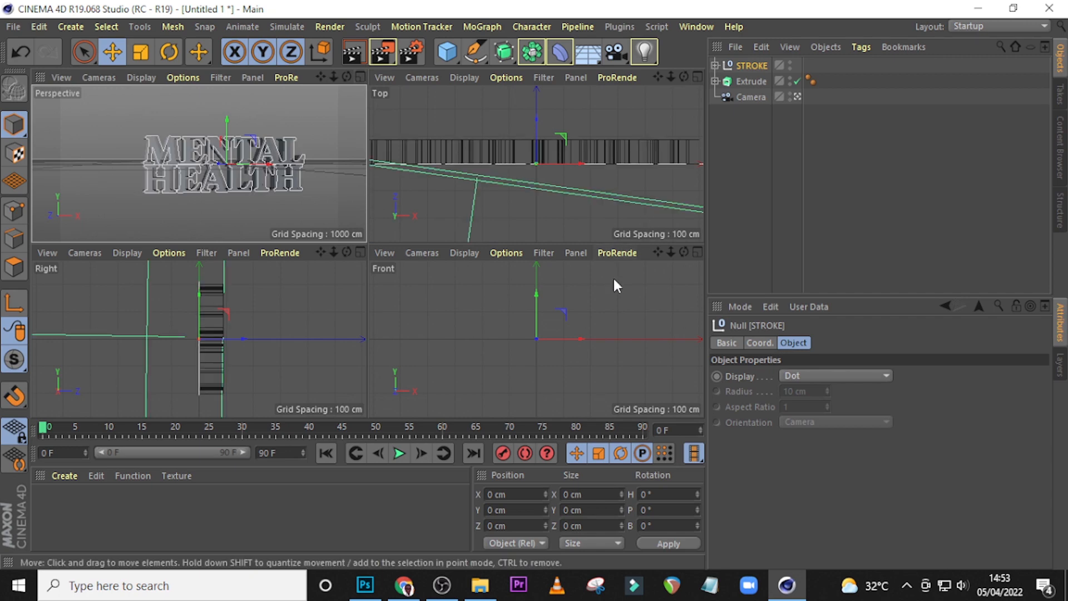
{"action": "left_click", "coordinate": [696, 252]}
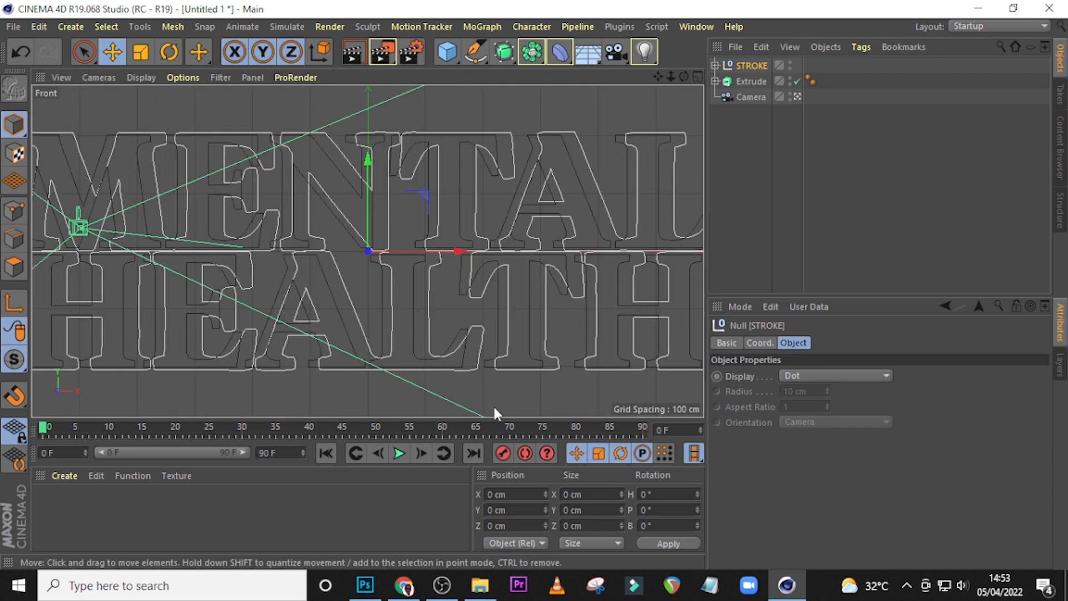
{"action": "left_click_drag", "start_coordinate": [657, 76], "coordinate": [732, 87]}
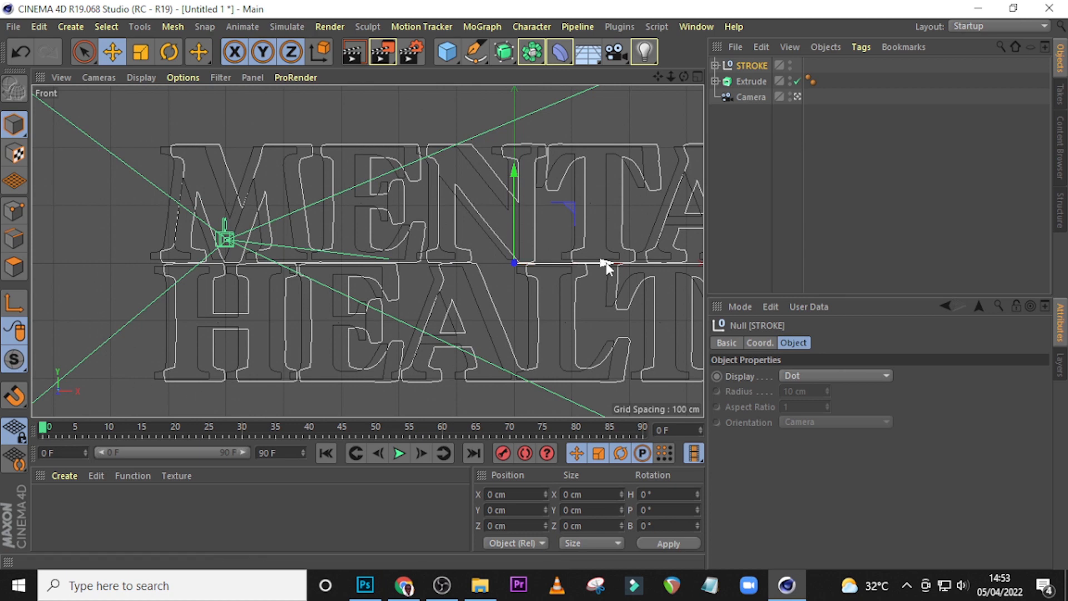
{"action": "left_click_drag", "start_coordinate": [606, 262], "coordinate": [592, 263]}
{"action": "scroll", "coordinate": [293, 252], "scroll_direction": "up", "scroll_amount": 5}
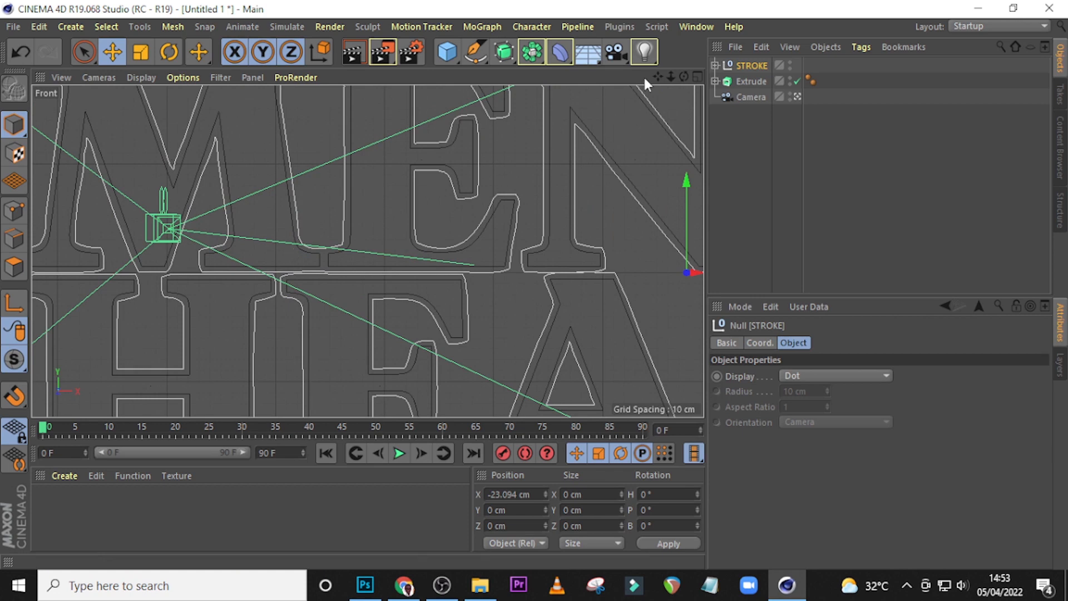
{"action": "left_click_drag", "start_coordinate": [658, 76], "coordinate": [778, 198]}
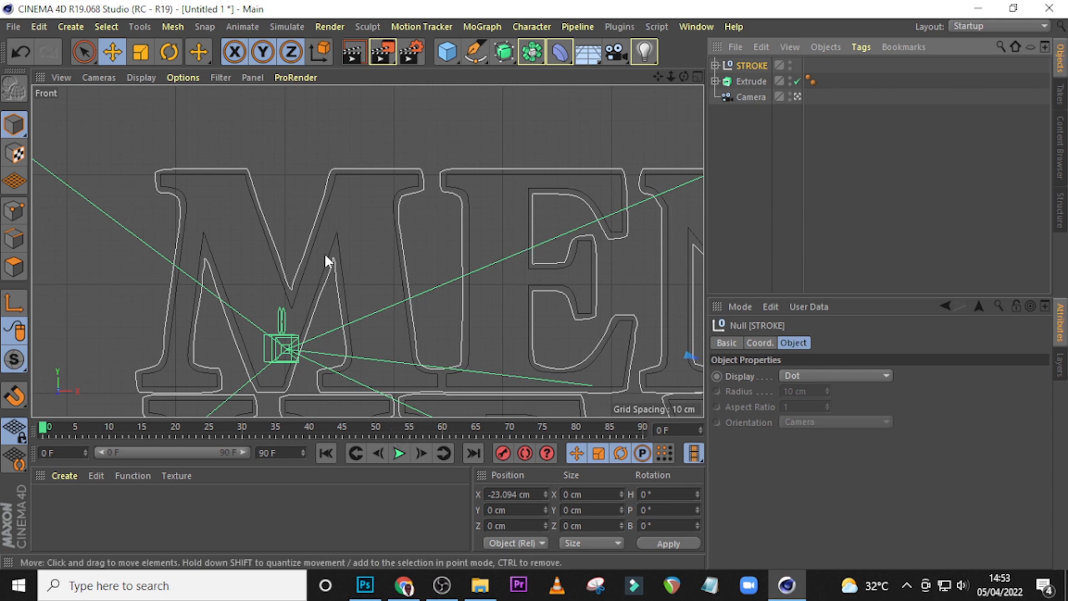
{"action": "scroll", "coordinate": [556, 301], "scroll_direction": "down", "scroll_amount": 3}
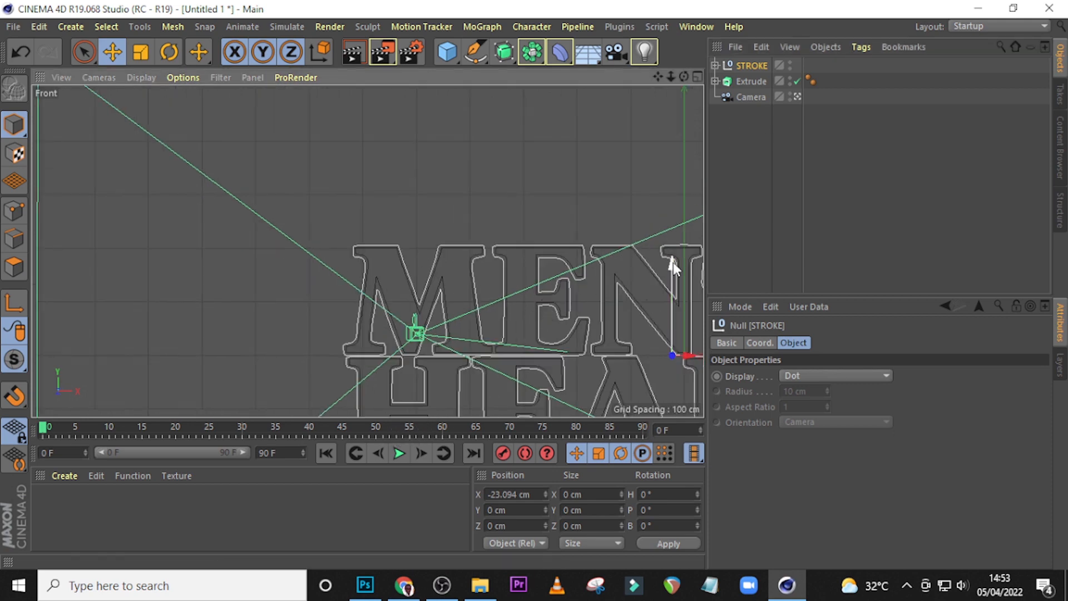
Try to adjust the STROKE object's vertical position against the lettering, and undo the vertical move
{"action": "left_click_drag", "start_coordinate": [673, 262], "coordinate": [674, 284]}
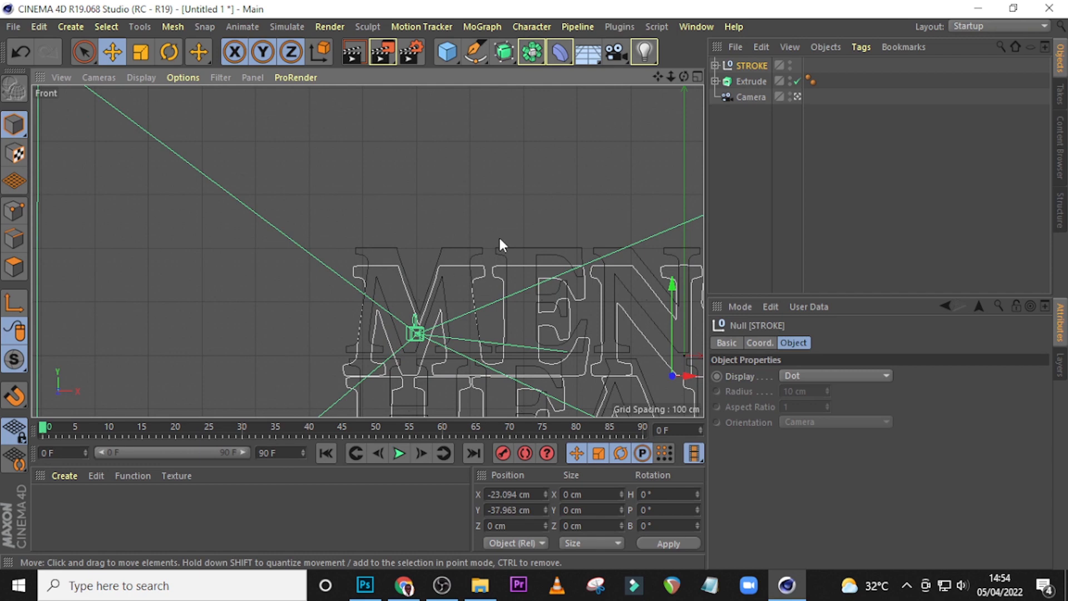
{"action": "scroll", "coordinate": [501, 242], "scroll_direction": "up", "scroll_amount": 5}
{"action": "scroll", "coordinate": [482, 300], "scroll_direction": "down", "scroll_amount": 5}
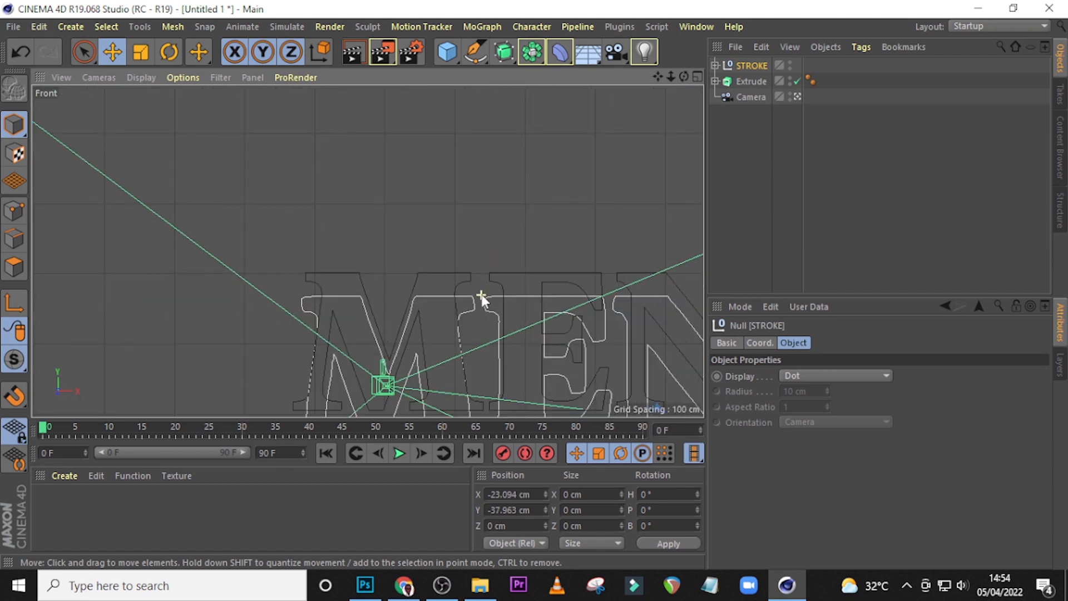
{"action": "left_click_drag", "start_coordinate": [619, 286], "coordinate": [619, 277]}
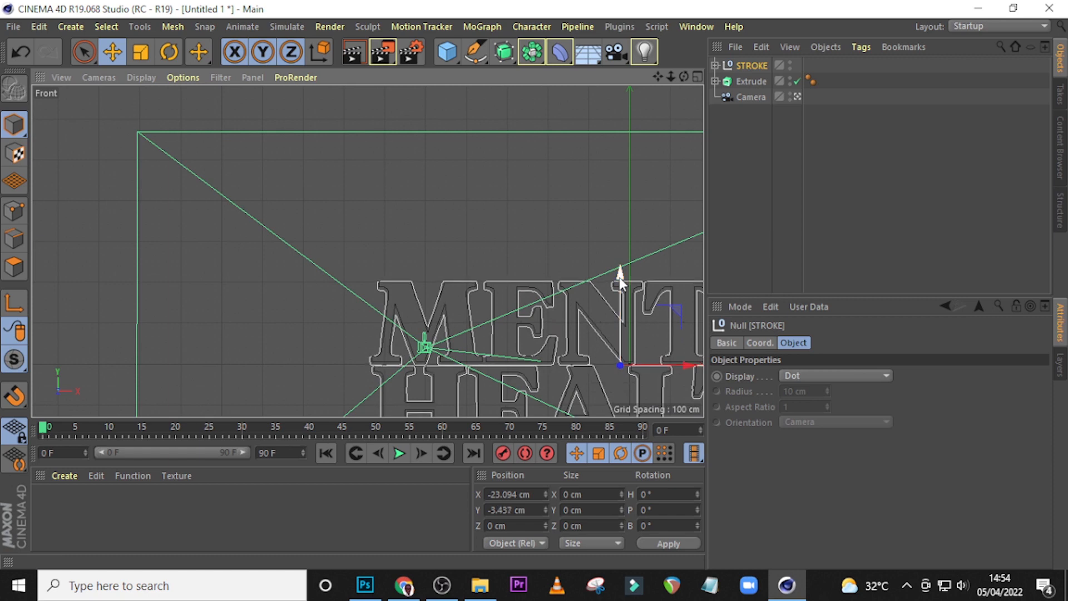
{"action": "key", "text": "ctrl+z"}
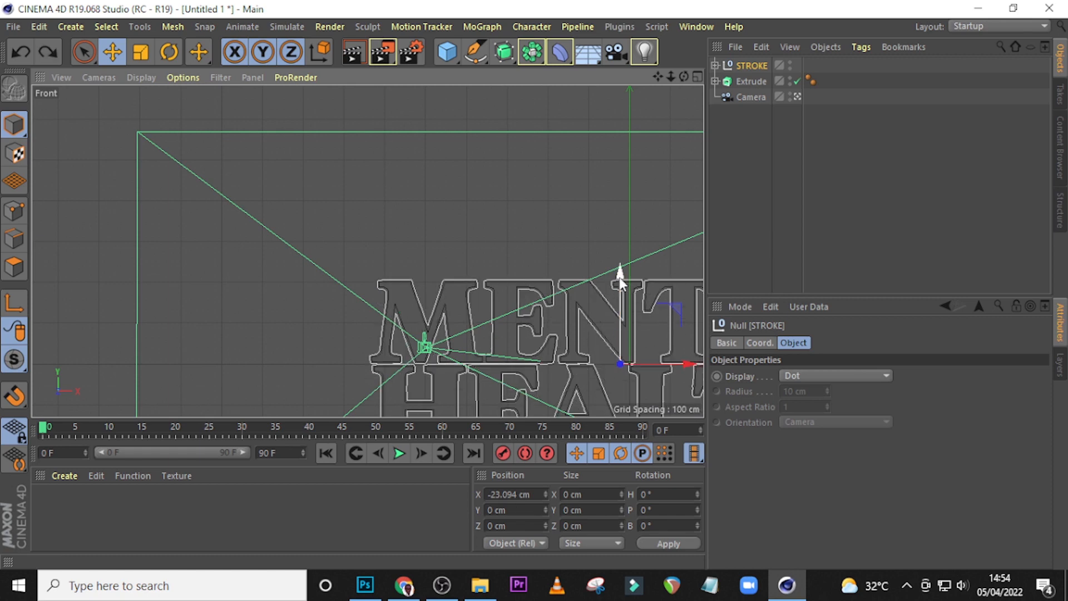
Inspect how the STROKE outline fits around the letters in the front view, and return to the perspective view outside the camera
{"action": "scroll", "coordinate": [621, 251], "scroll_direction": "up", "scroll_amount": 10}
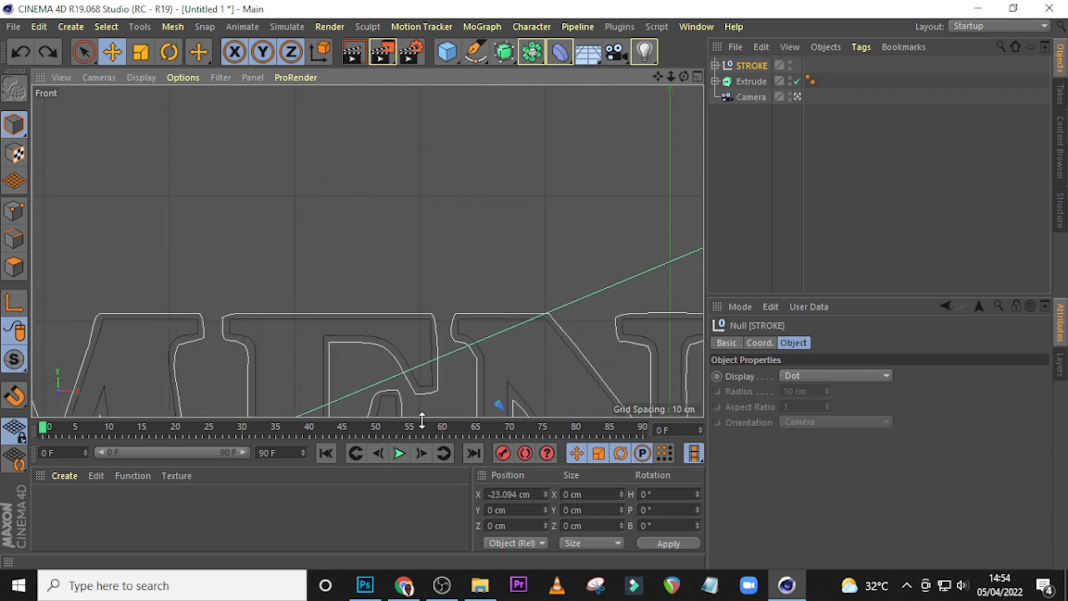
{"action": "scroll", "coordinate": [519, 321], "scroll_direction": "down", "scroll_amount": 2}
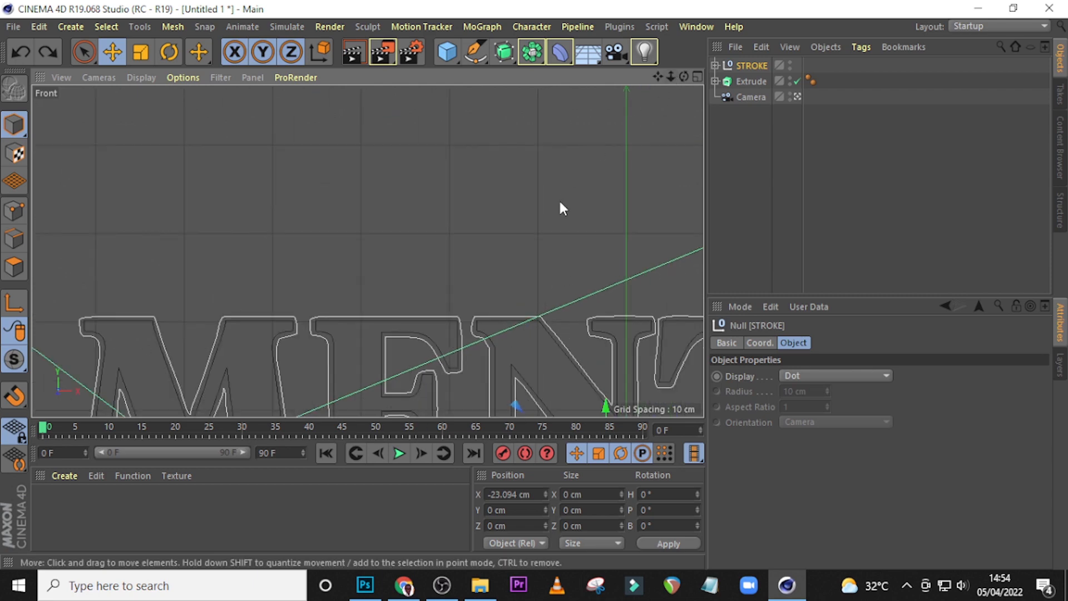
{"action": "left_click_drag", "start_coordinate": [658, 77], "coordinate": [72, 31]}
{"action": "left_click_drag", "start_coordinate": [368, 252], "coordinate": [492, 176]}
{"action": "left_click_drag", "start_coordinate": [368, 252], "coordinate": [142, 423]}
{"action": "scroll", "coordinate": [555, 271], "scroll_direction": "down", "scroll_amount": 5}
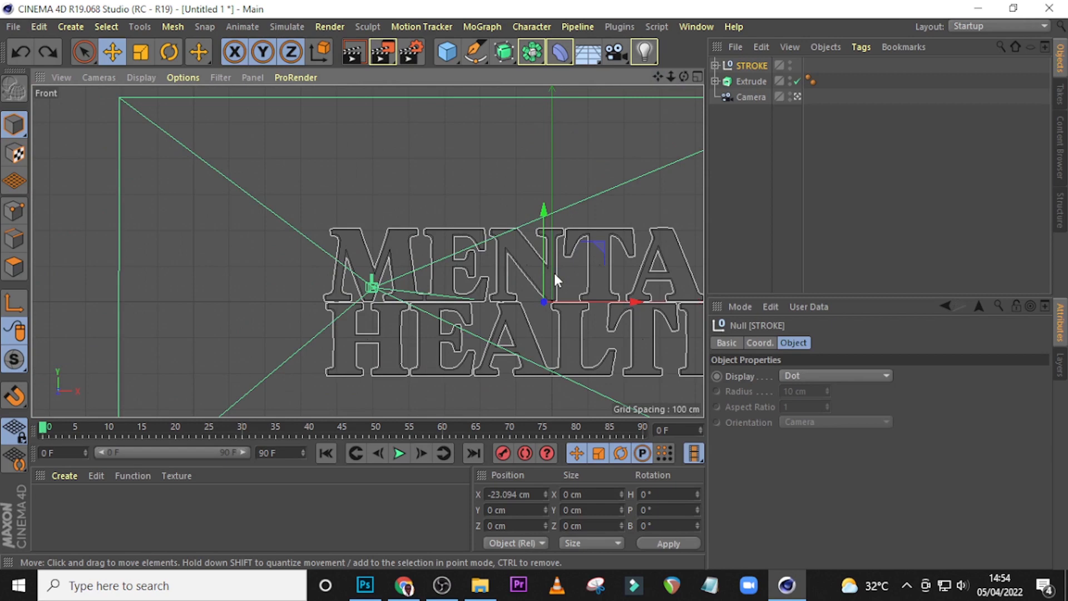
{"action": "left_click", "coordinate": [696, 78]}
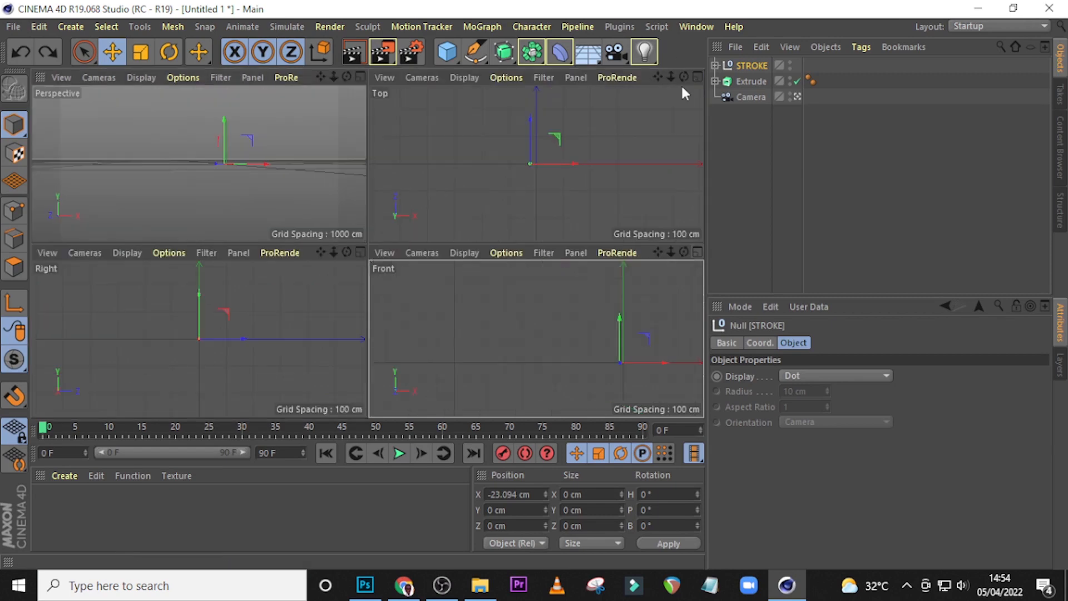
{"action": "left_click", "coordinate": [357, 77]}
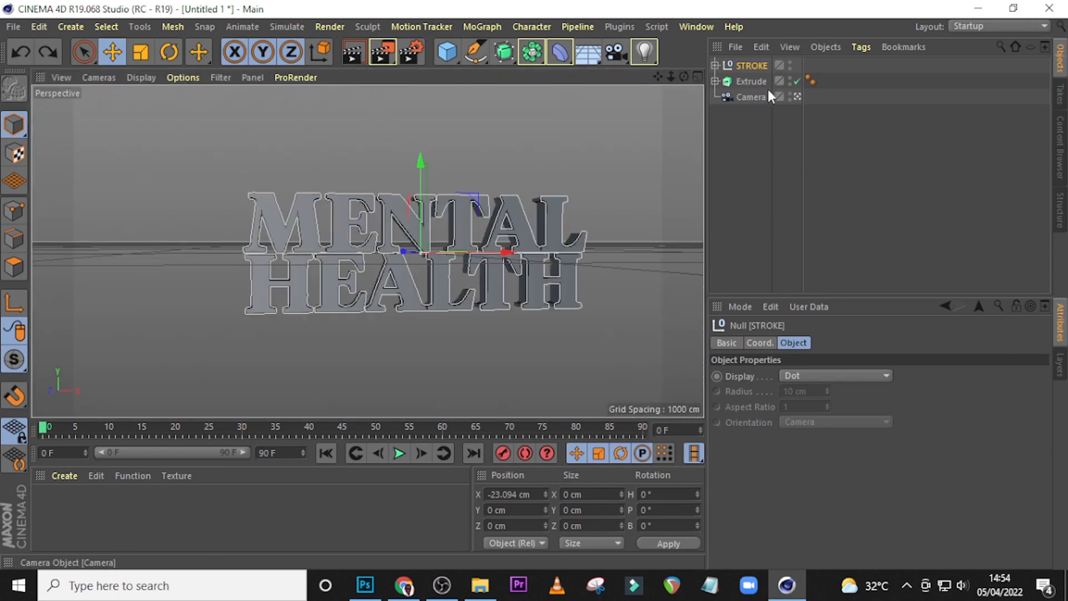
{"action": "left_click", "coordinate": [797, 96]}
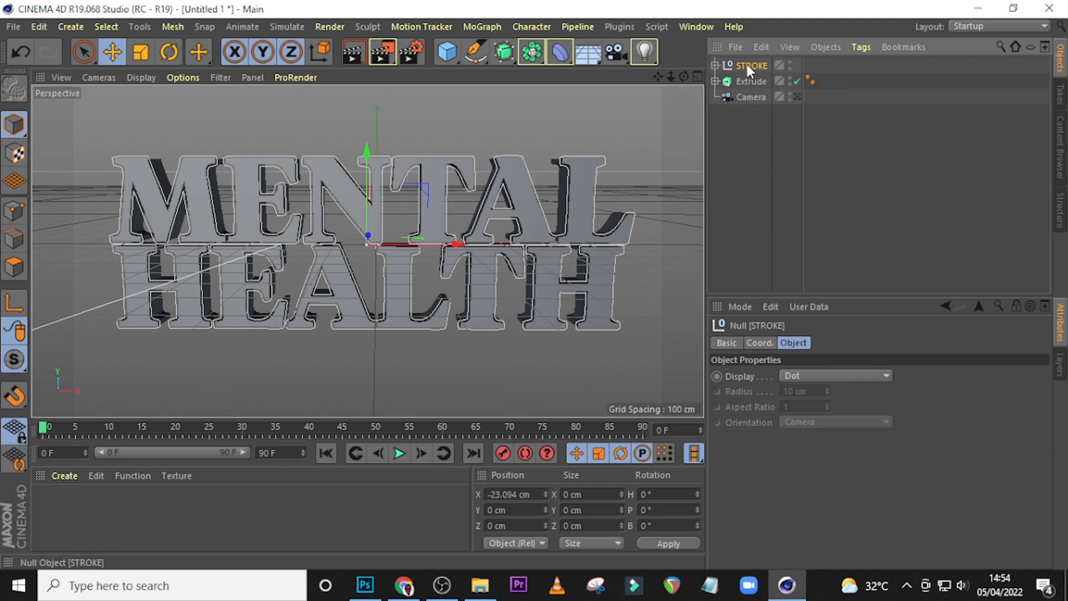
Add a second Extrude generator, make the STROKE object its child, and collapse its hierarchy
{"action": "mouse_move", "coordinate": [504, 51]}
{"action": "left_mouse_down"}
{"action": "mouse_move", "coordinate": [534, 69]}
{"action": "mouse_move", "coordinate": [683, 70]}
{"action": "left_mouse_up"}
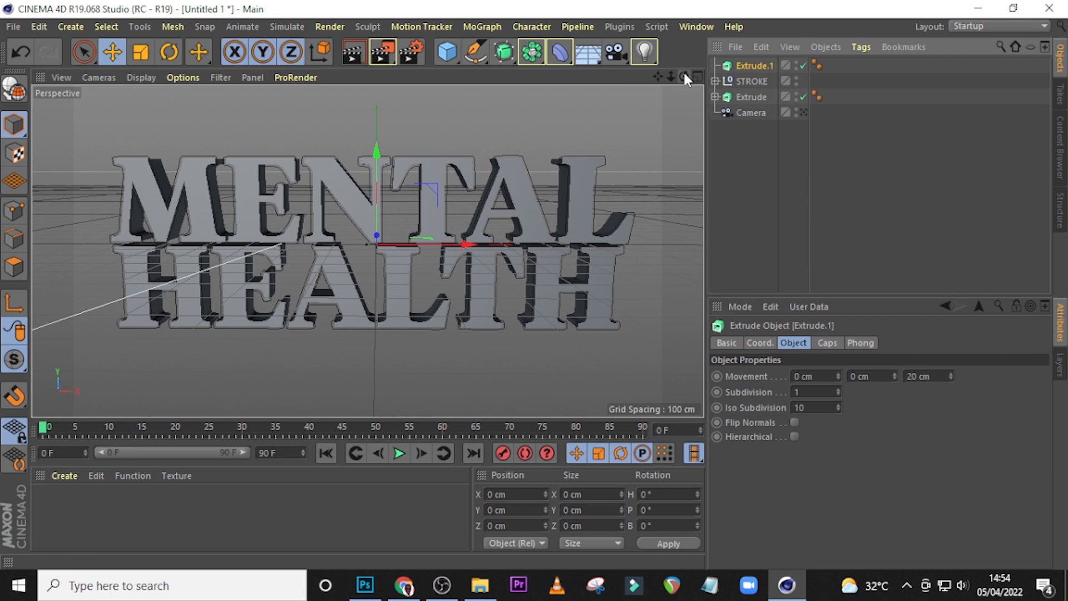
{"action": "left_click_drag", "start_coordinate": [750, 81], "coordinate": [753, 65]}
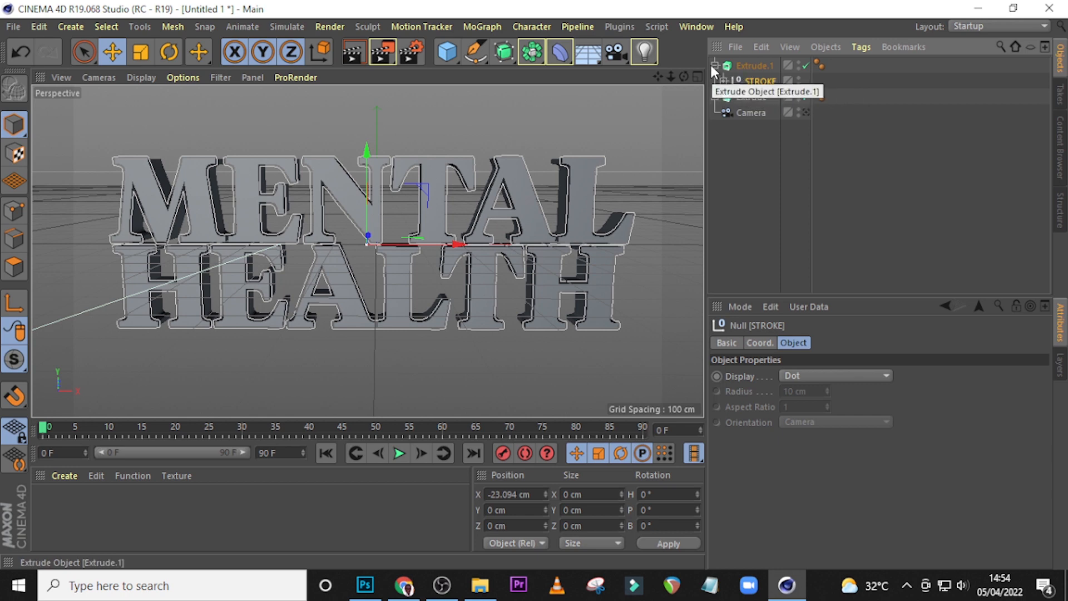
{"action": "left_click", "coordinate": [746, 66]}
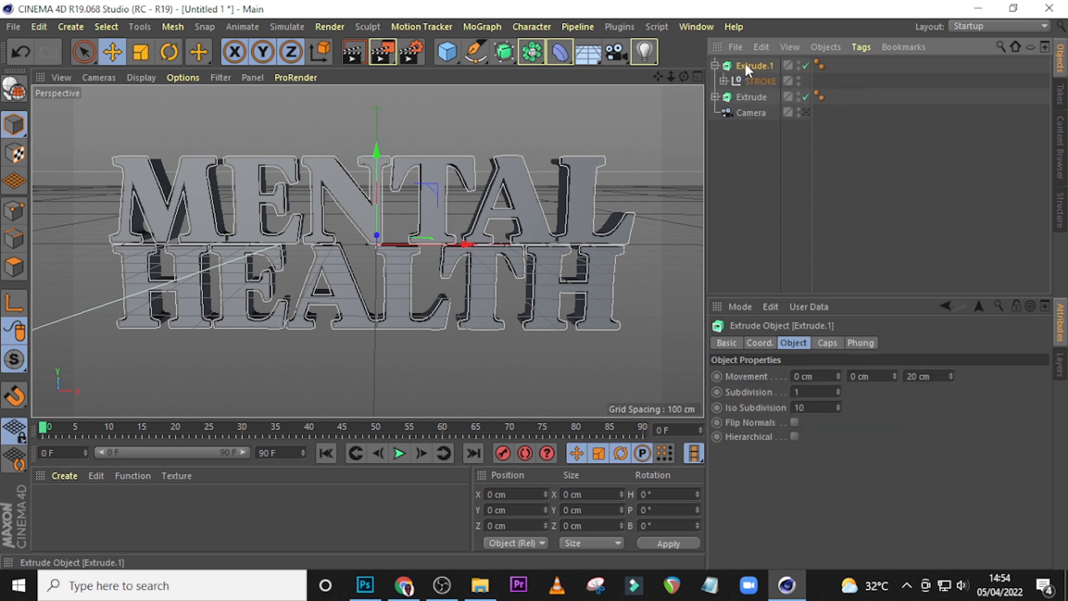
{"action": "left_click", "coordinate": [715, 65]}
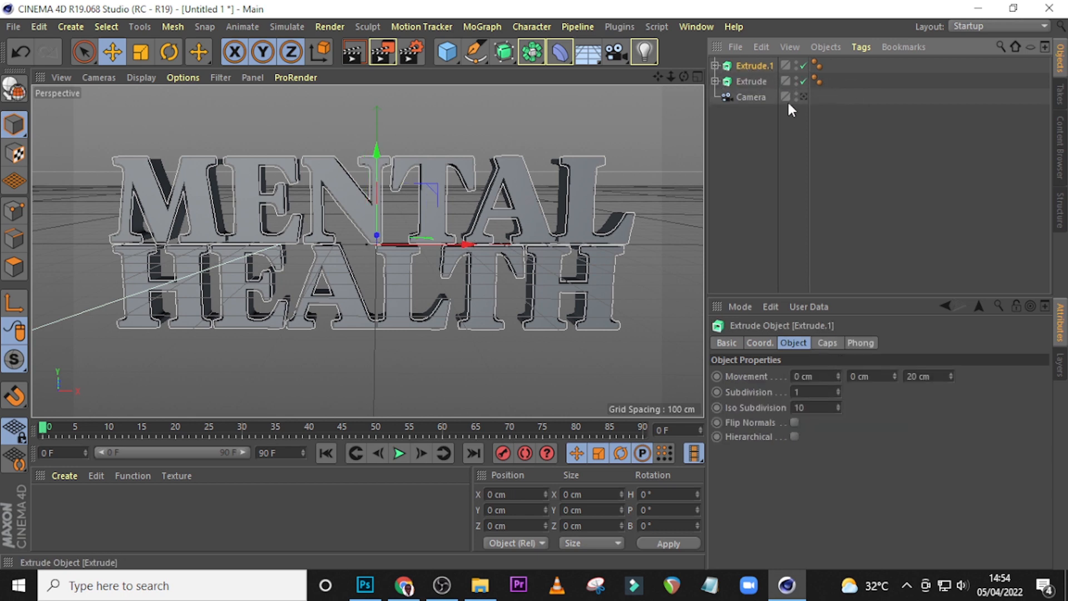
Enable Hierarchical on the STROKE outline's Extrude generator and set its Z movement to 80 cm
{"action": "left_click", "coordinate": [795, 436]}
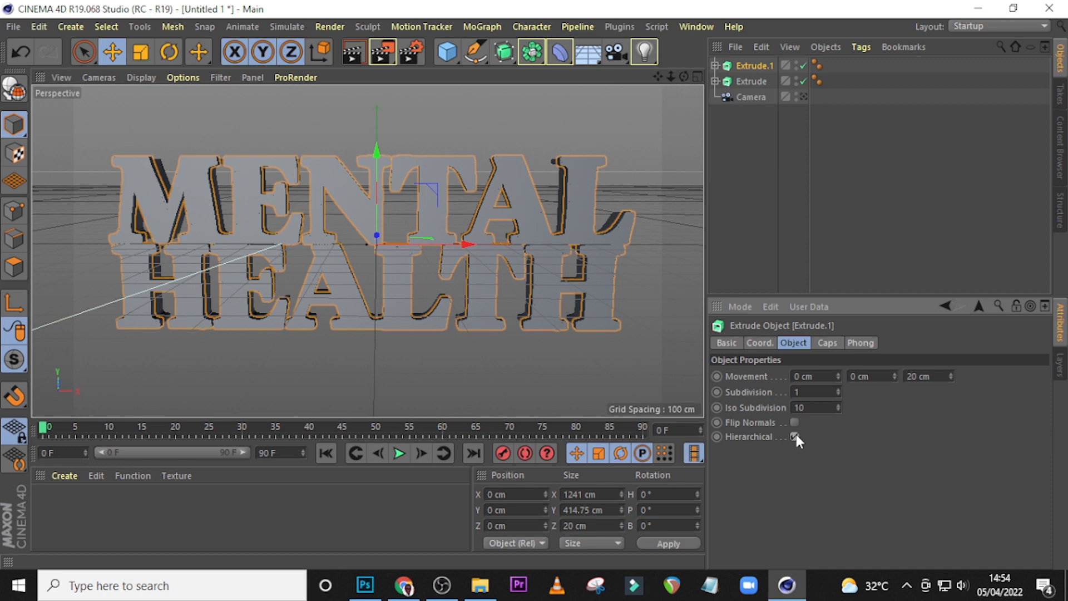
{"action": "left_click_drag", "start_coordinate": [940, 376], "coordinate": [880, 368]}
{"action": "type", "text": "80"}
{"action": "key", "text": "Return"}
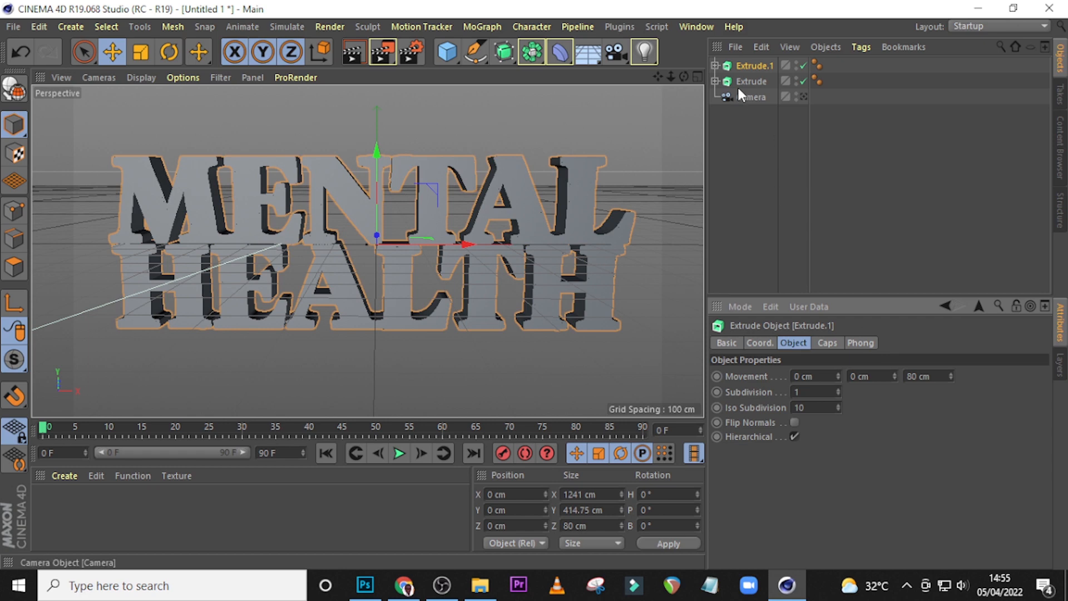
Look through the camera and move the TEXT lettering's Extrude forward along Z to about -35 cm
{"action": "left_click", "coordinate": [803, 97]}
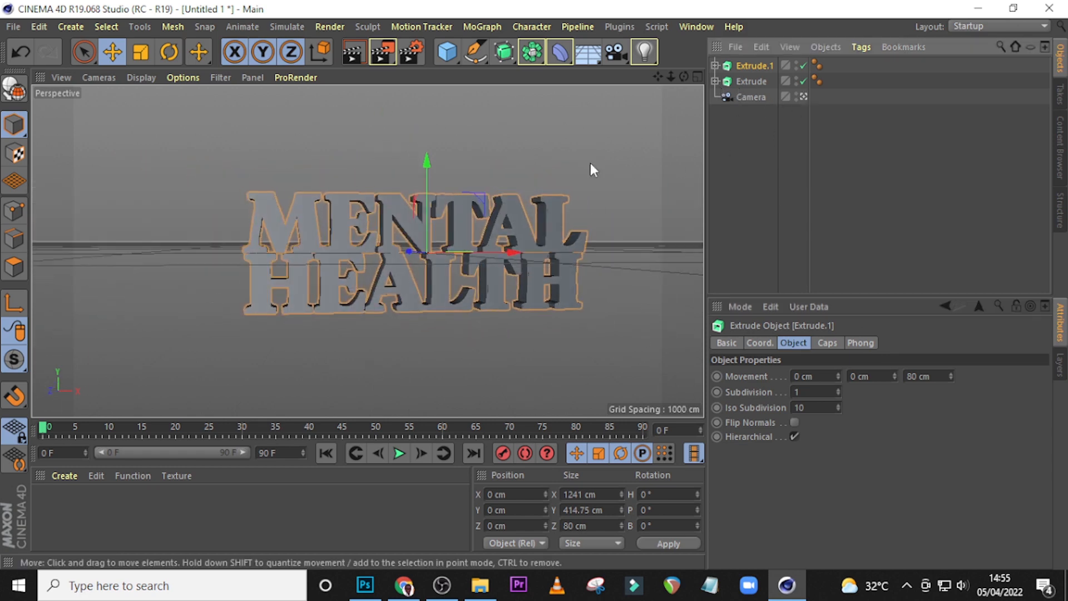
{"action": "left_click_drag", "start_coordinate": [436, 228], "coordinate": [516, 269], "text": "alt"}
{"action": "scroll", "coordinate": [435, 225], "scroll_direction": "up", "scroll_amount": 4}
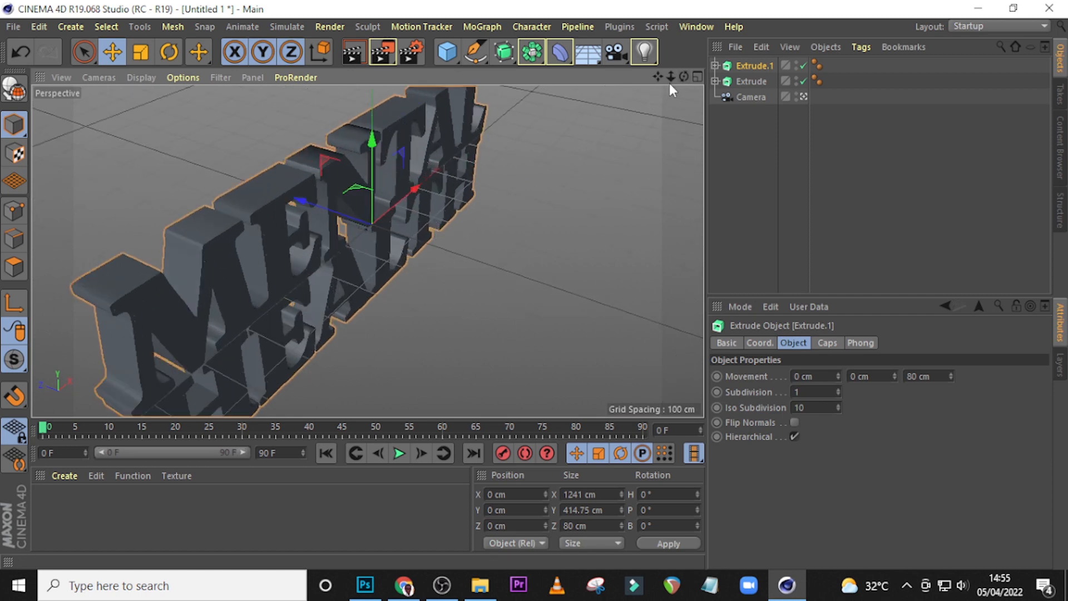
{"action": "mouse_move", "coordinate": [658, 76]}
{"action": "left_mouse_down"}
{"action": "mouse_move", "coordinate": [741, 91]}
{"action": "mouse_move", "coordinate": [684, 66]}
{"action": "mouse_move", "coordinate": [682, 55]}
{"action": "mouse_move", "coordinate": [657, 75]}
{"action": "mouse_move", "coordinate": [659, 5]}
{"action": "left_mouse_up"}
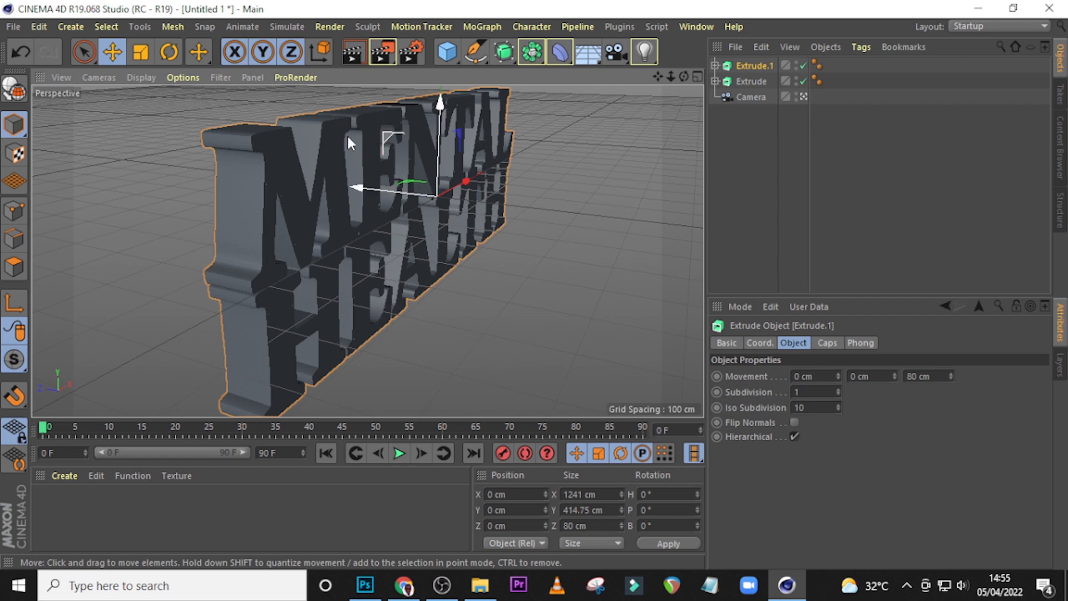
{"action": "scroll", "coordinate": [367, 212], "scroll_direction": "up", "scroll_amount": 2}
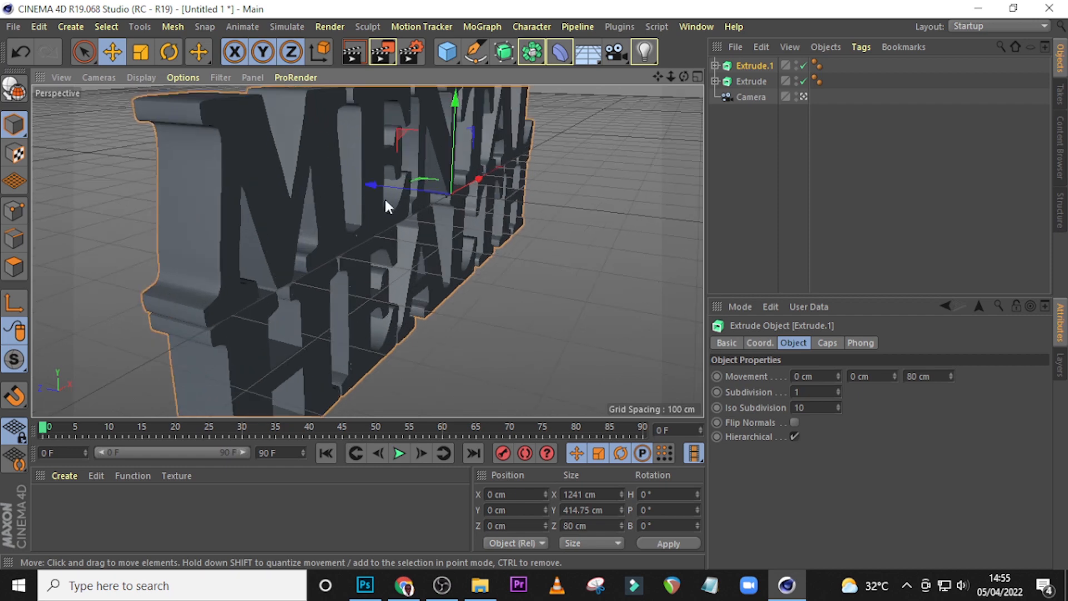
{"action": "left_click_drag", "start_coordinate": [658, 76], "coordinate": [657, 75]}
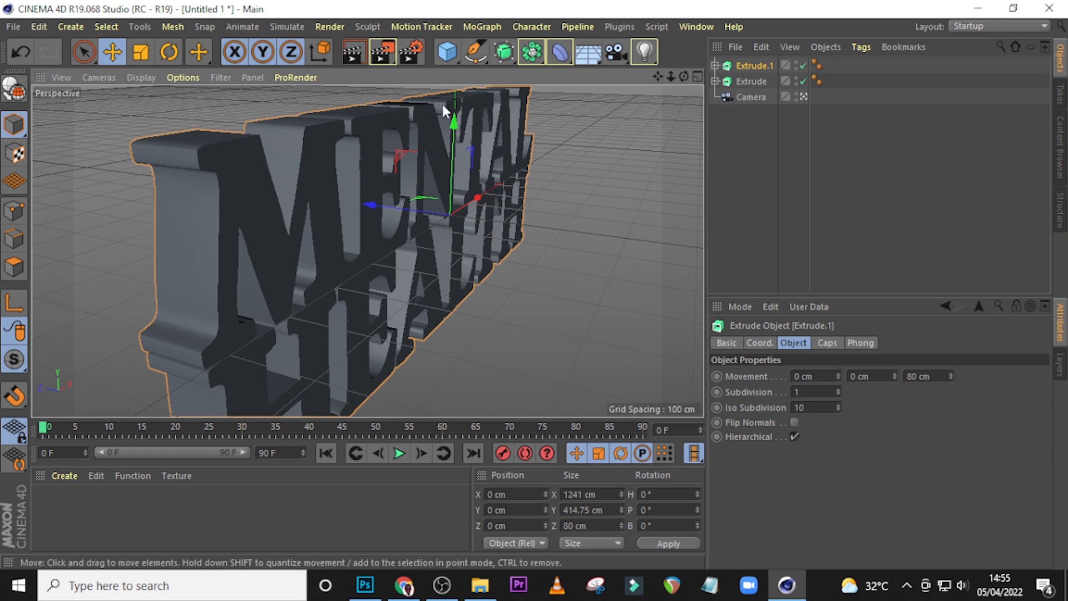
{"action": "left_click", "coordinate": [752, 81]}
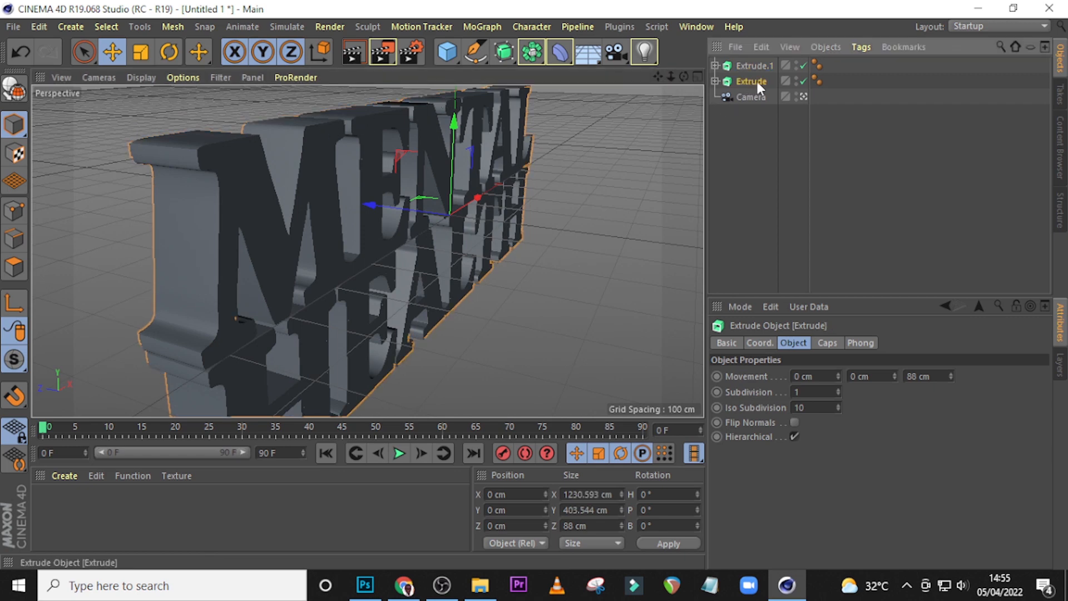
{"action": "right_click", "coordinate": [753, 82]}
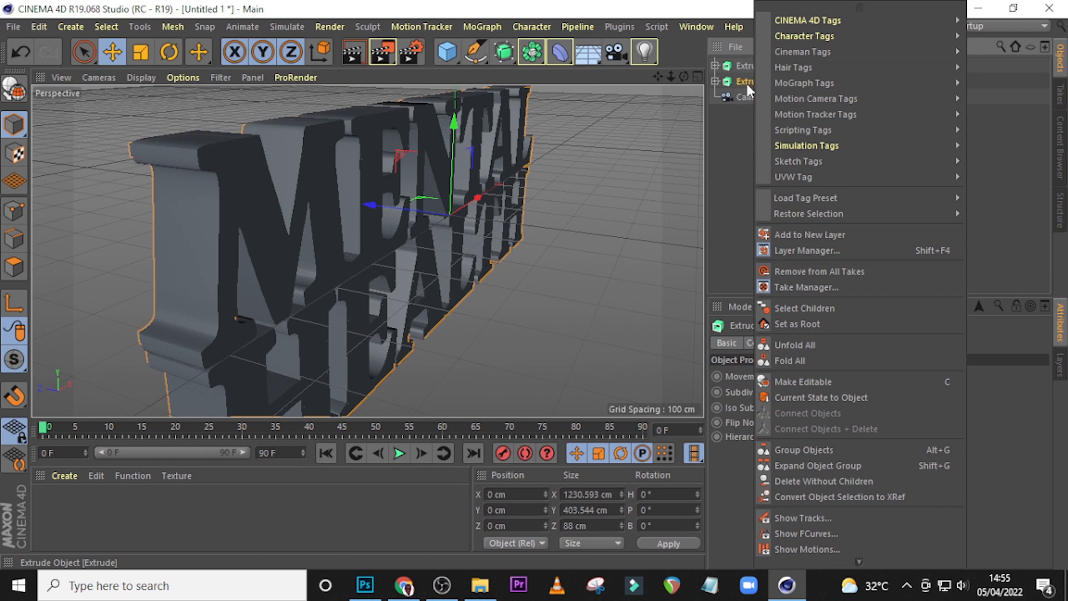
{"action": "key", "text": "Escape"}
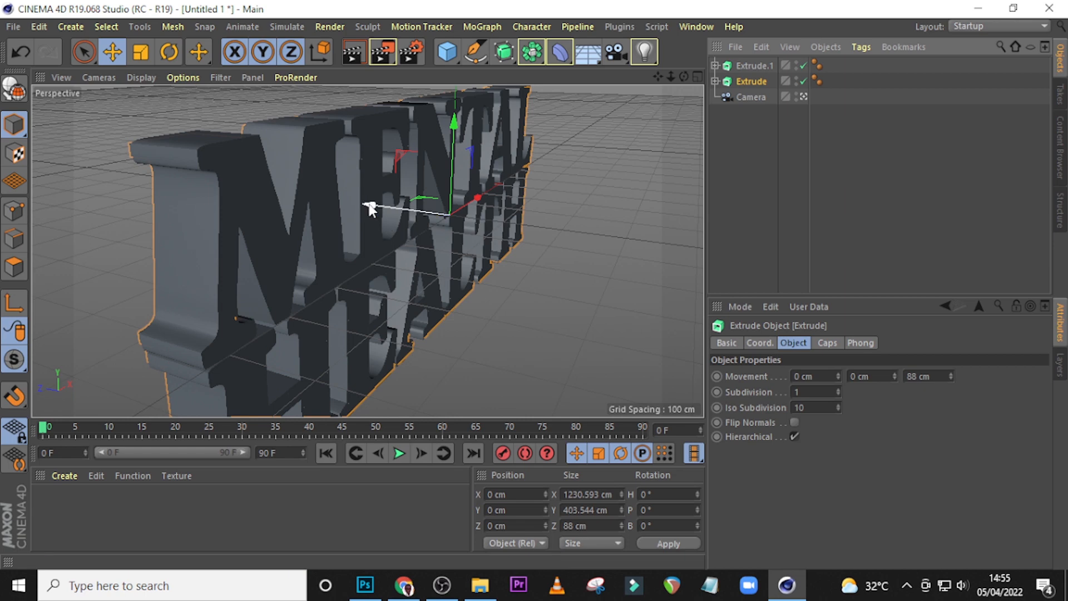
{"action": "left_click_drag", "start_coordinate": [370, 207], "coordinate": [385, 209]}
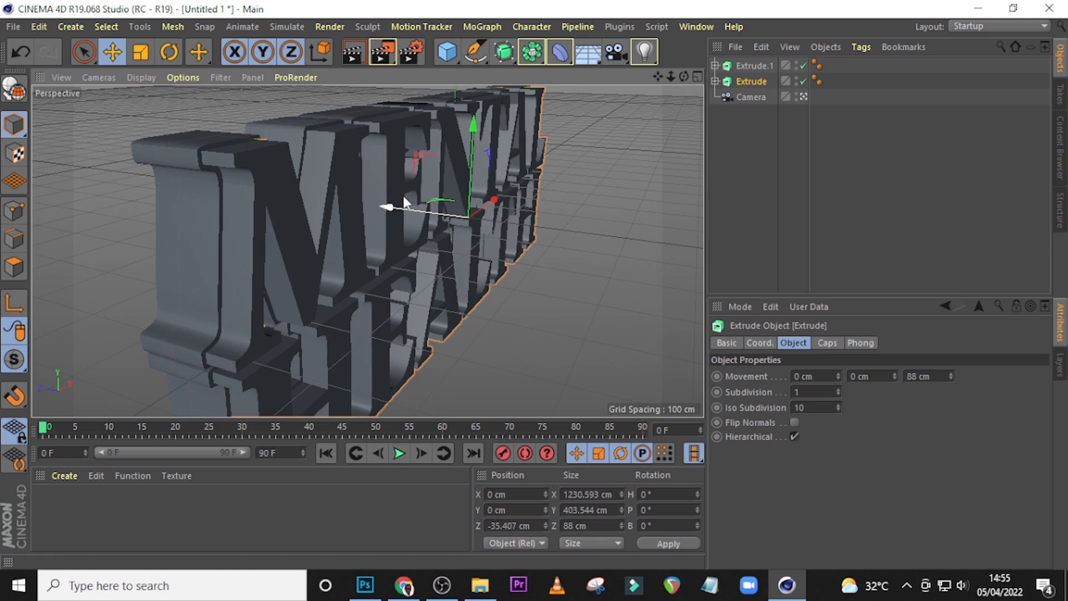
Deepen the STROKE outline's Extrude by setting its Z movement to 120 cm
{"action": "left_click", "coordinate": [748, 64]}
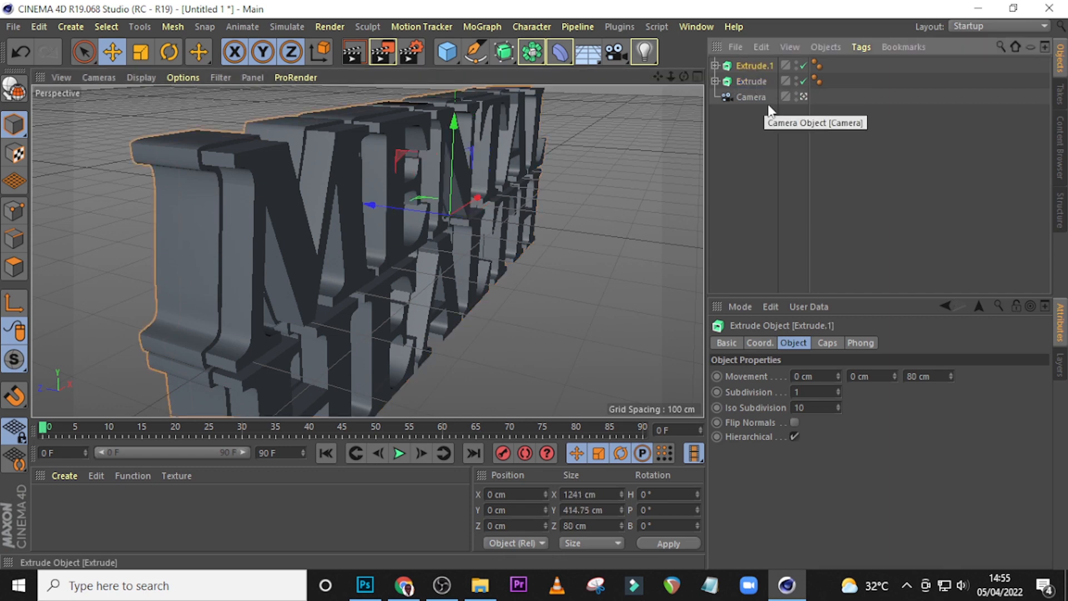
{"action": "left_click", "coordinate": [917, 376]}
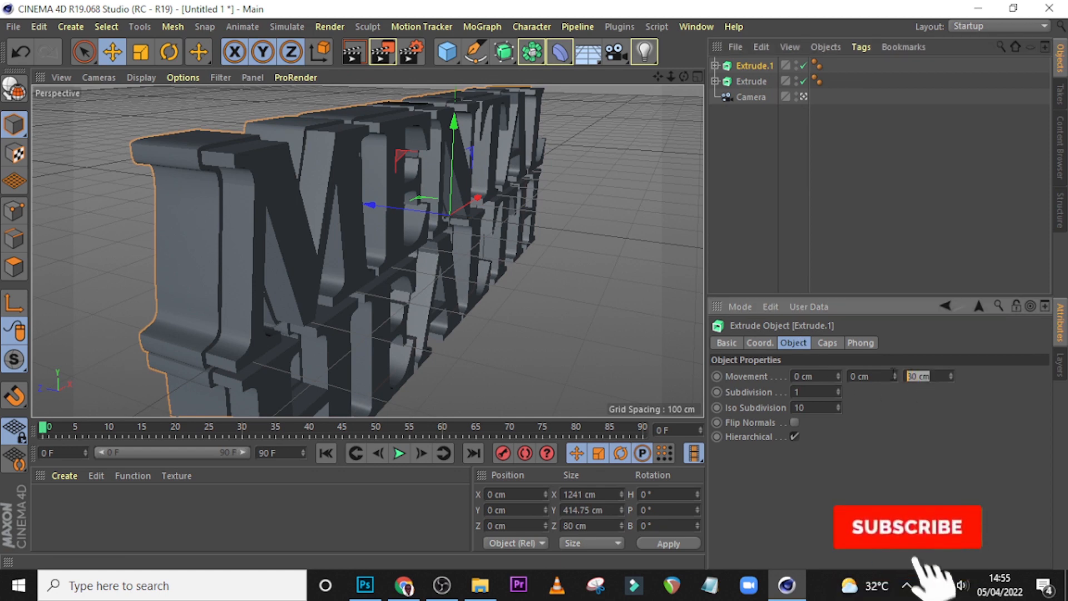
{"action": "type", "text": "112"}
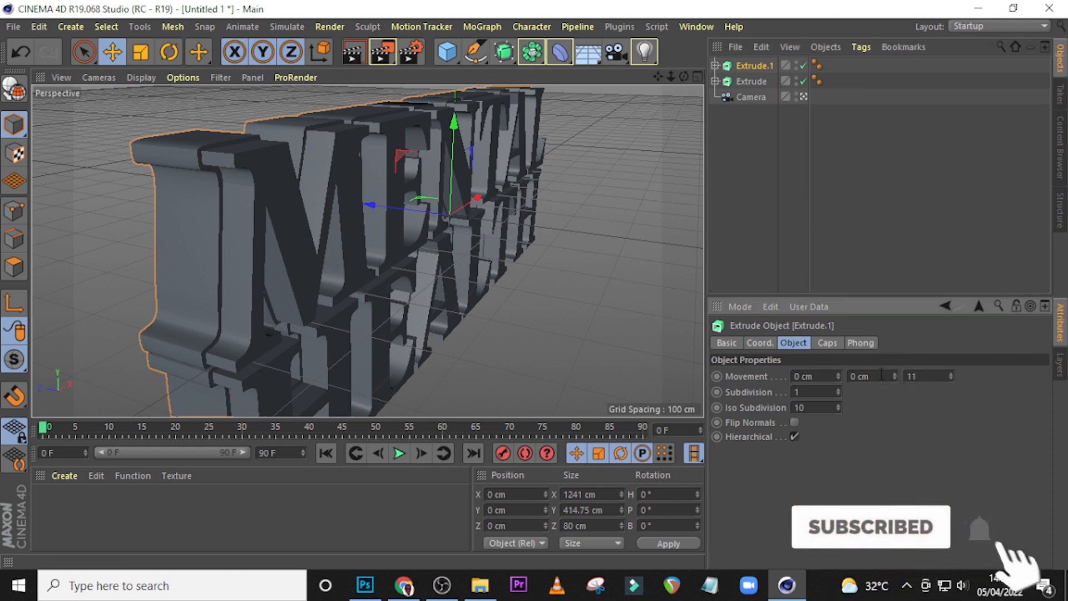
{"action": "key", "text": "BackSpace"}
{"action": "key", "text": "BackSpace"}
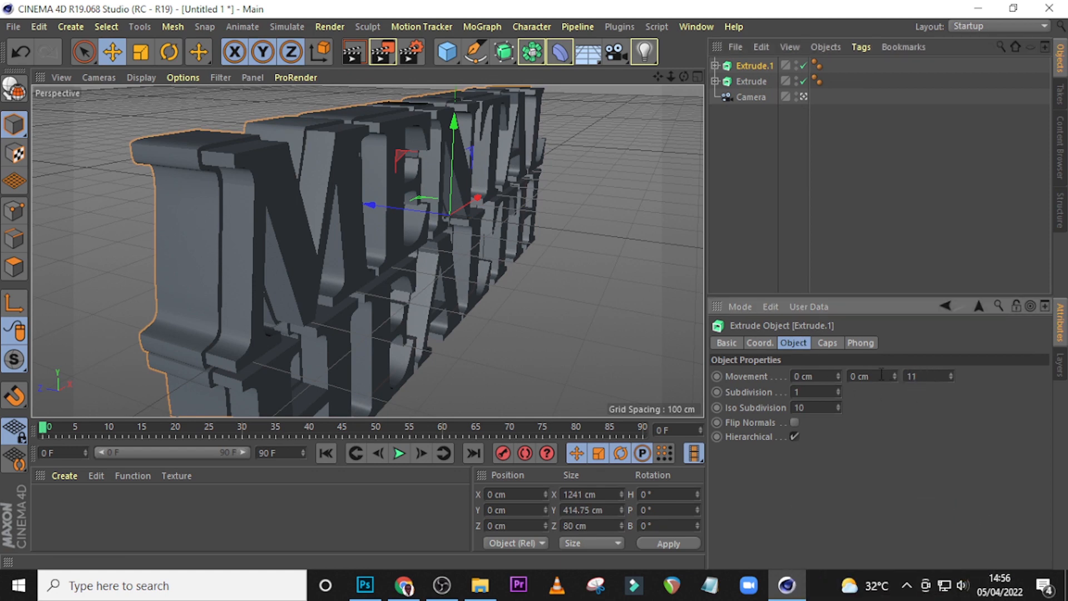
{"action": "type", "text": "20"}
{"action": "key", "text": "Return"}
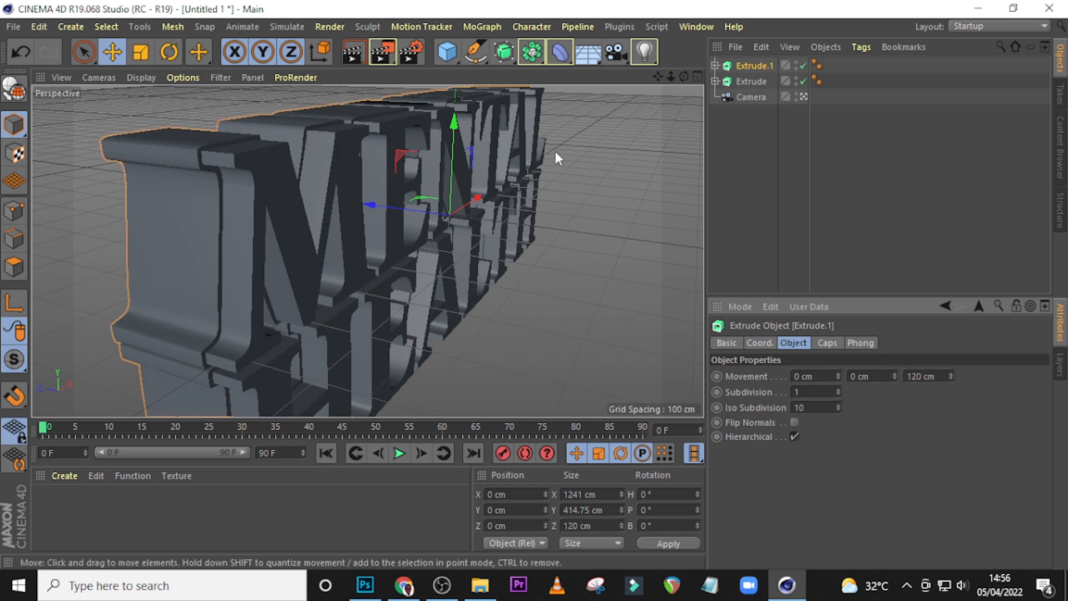
Give both Extrude objects Fillet Cap at start and end, with the fillet type set to Convex
{"action": "left_click", "coordinate": [747, 81], "text": "shift"}
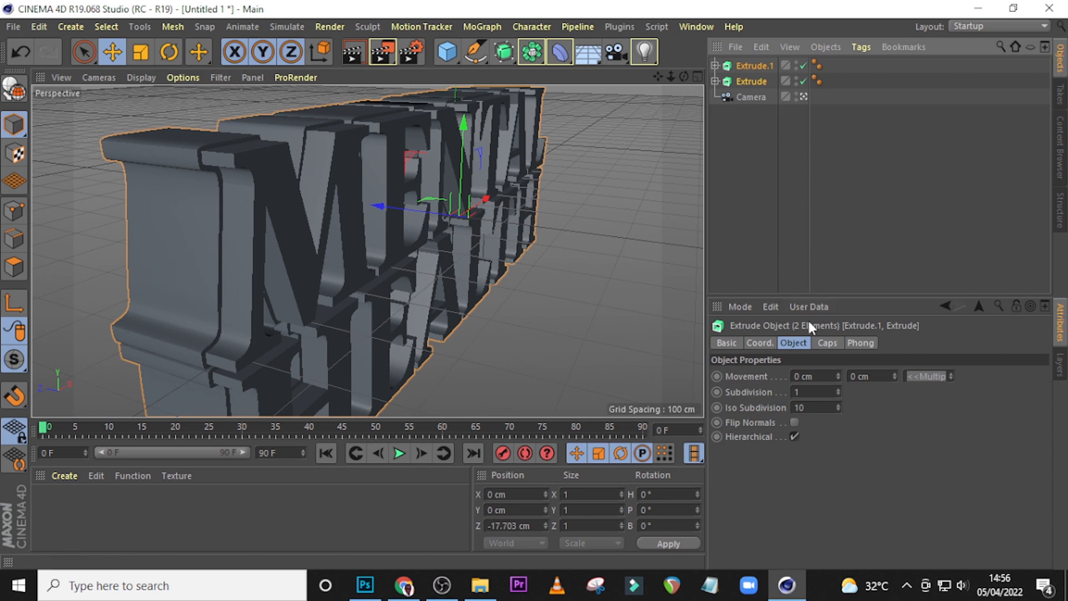
{"action": "left_click", "coordinate": [833, 340]}
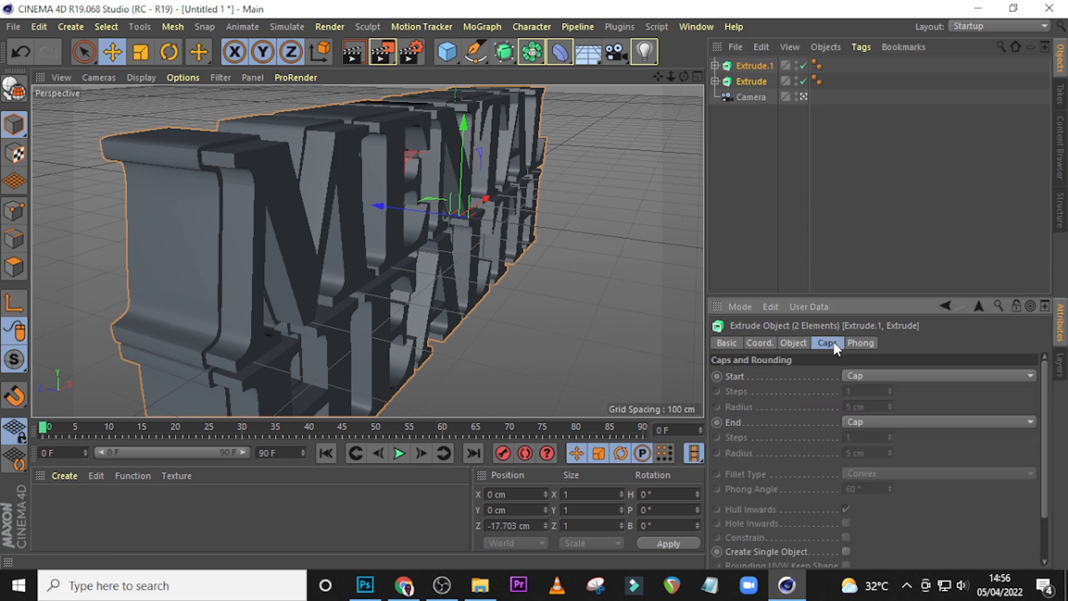
{"action": "left_click", "coordinate": [872, 375]}
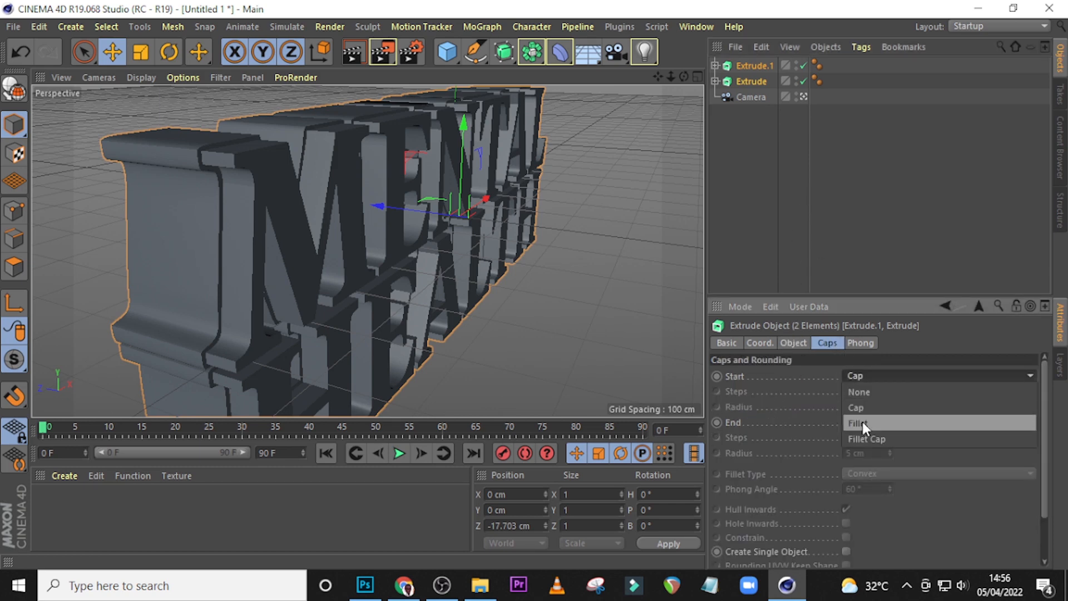
{"action": "left_click", "coordinate": [864, 439]}
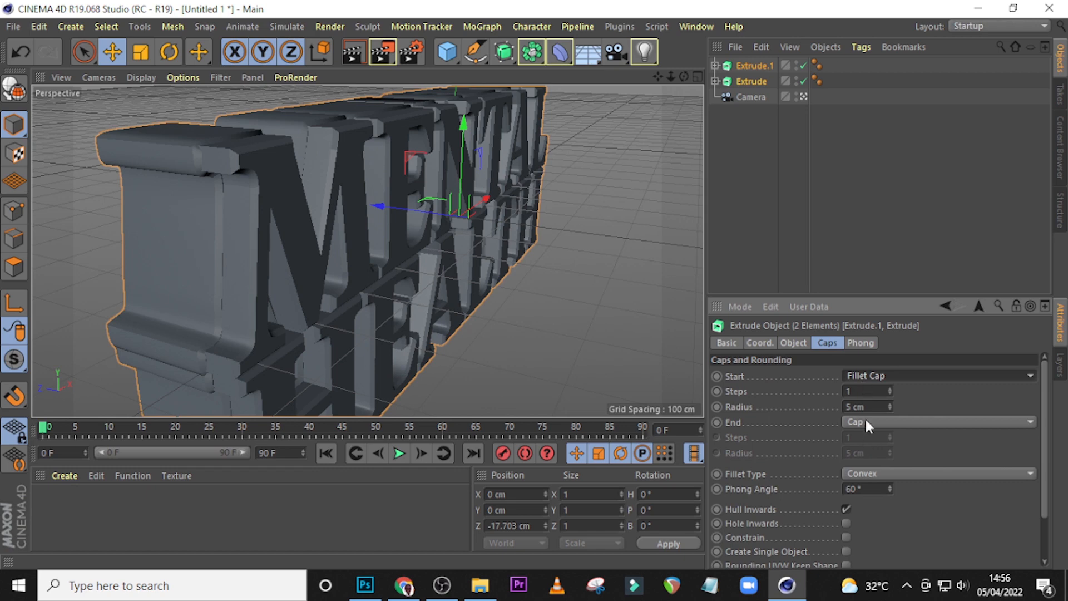
{"action": "left_click", "coordinate": [868, 431]}
{"action": "left_click", "coordinate": [869, 489]}
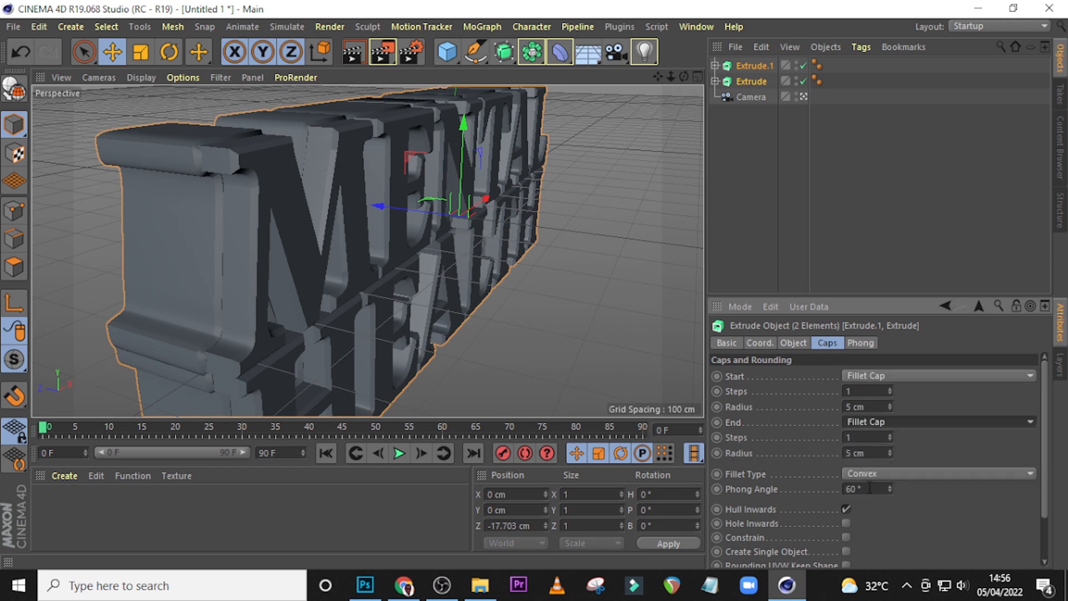
{"action": "left_click", "coordinate": [870, 477]}
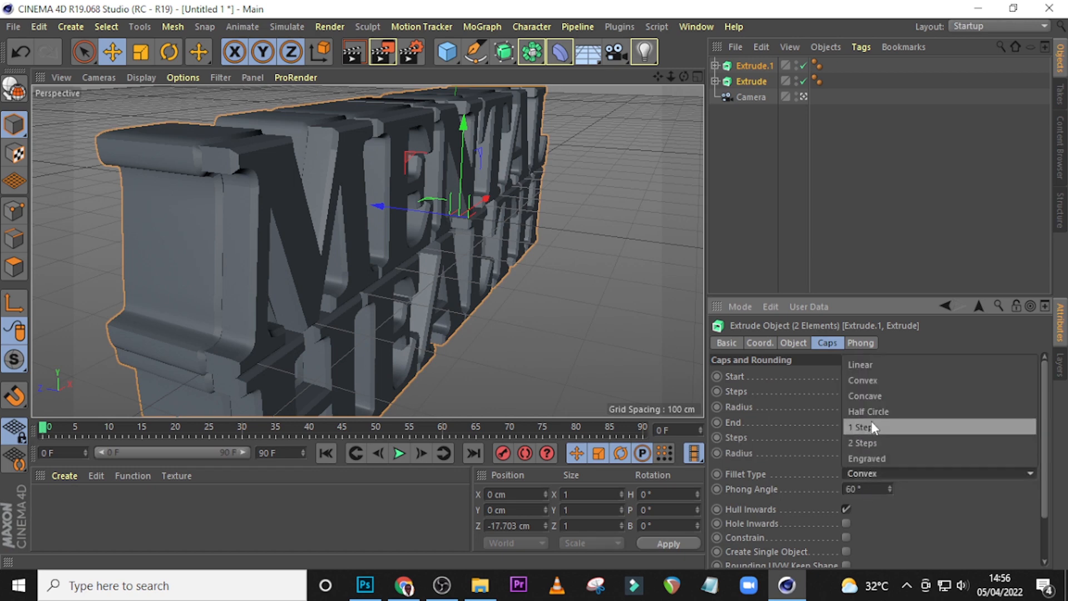
{"action": "left_click", "coordinate": [866, 382]}
Set the start and end fillets of both Extrude objects to 2 steps and a 2 cm radius
{"action": "left_click", "coordinate": [851, 391]}
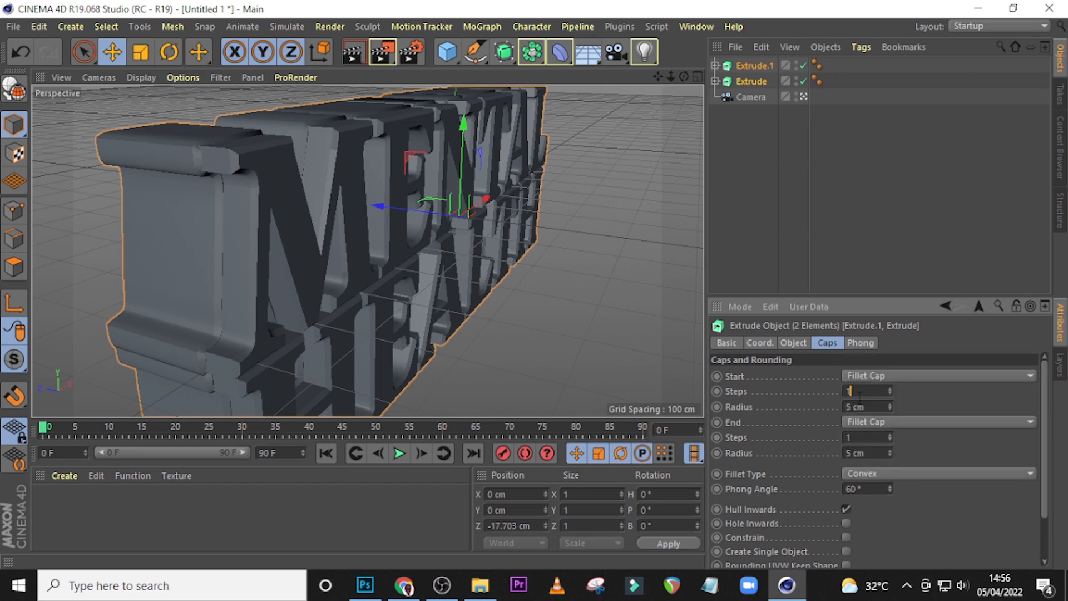
{"action": "type", "text": "2"}
{"action": "left_click", "coordinate": [870, 407]}
{"action": "type", "text": "2"}
{"action": "left_click", "coordinate": [865, 439]}
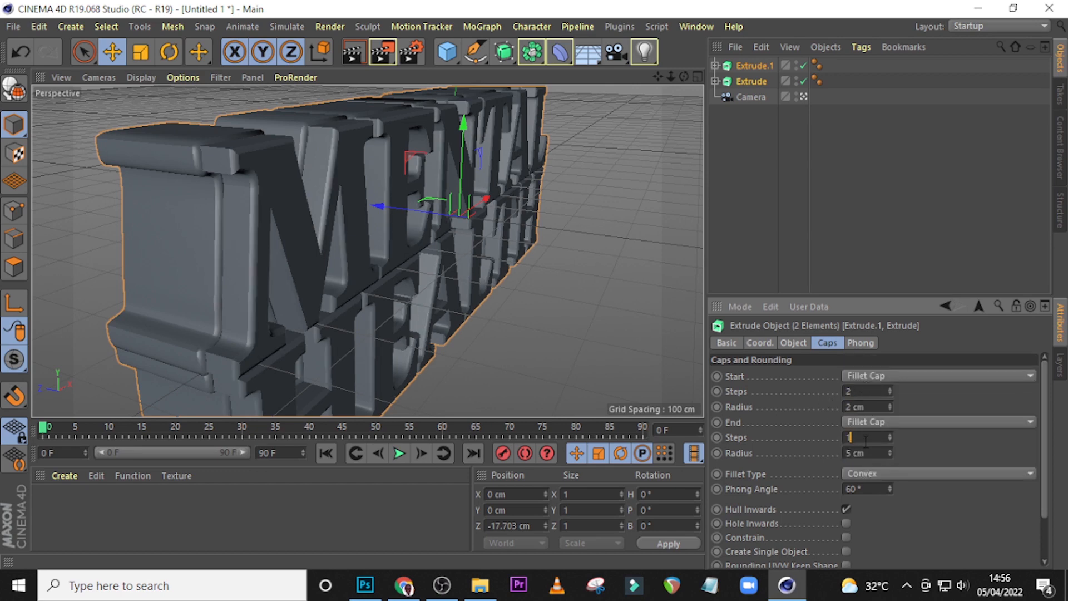
{"action": "type", "text": "2"}
{"action": "key", "text": "Return"}
{"action": "left_click", "coordinate": [871, 454]}
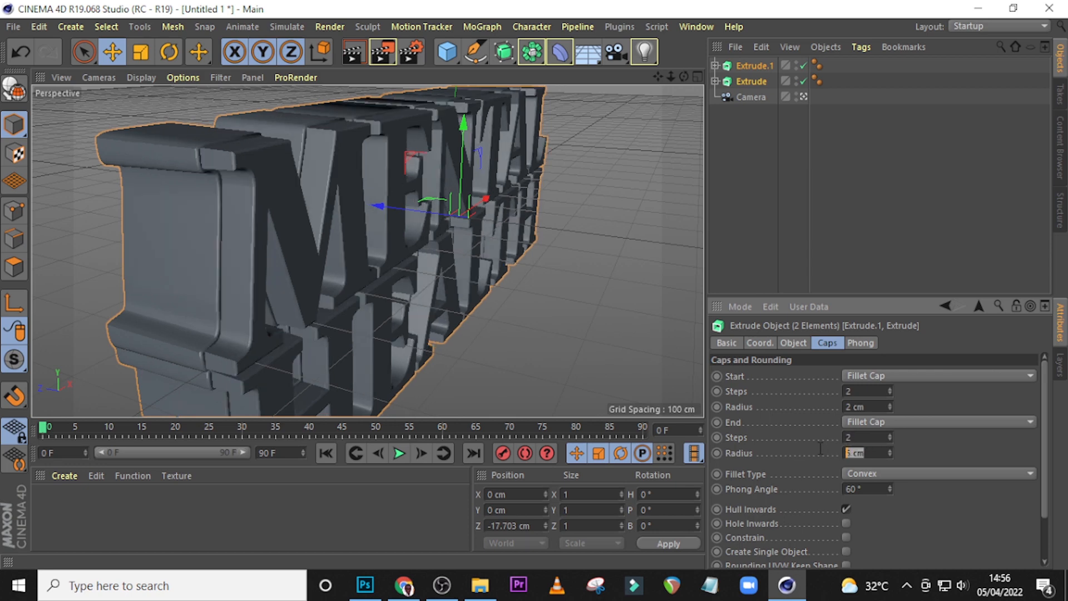
{"action": "type", "text": "2"}
{"action": "left_click", "coordinate": [919, 512]}
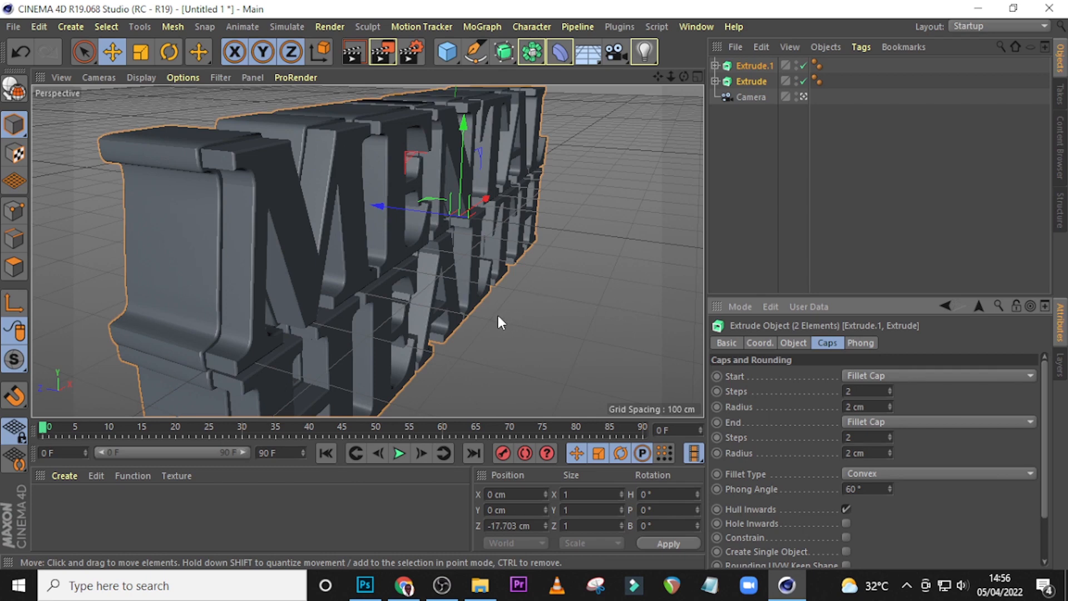
Create a new material and set its color to dark blue with H 206°, S 69% and V 38%
{"action": "double_click", "coordinate": [48, 504]}
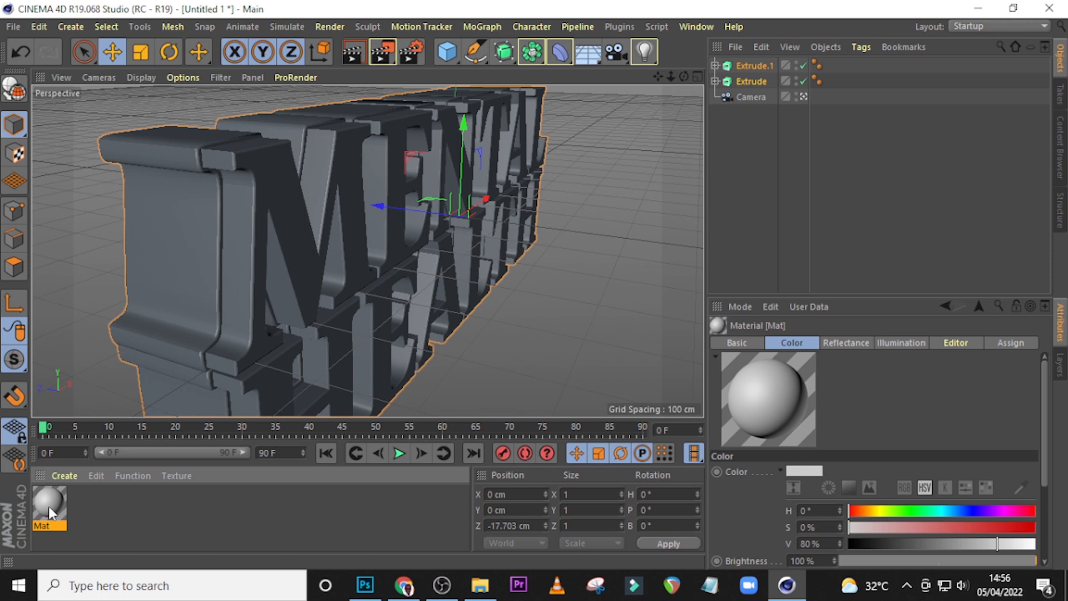
{"action": "double_click", "coordinate": [49, 506]}
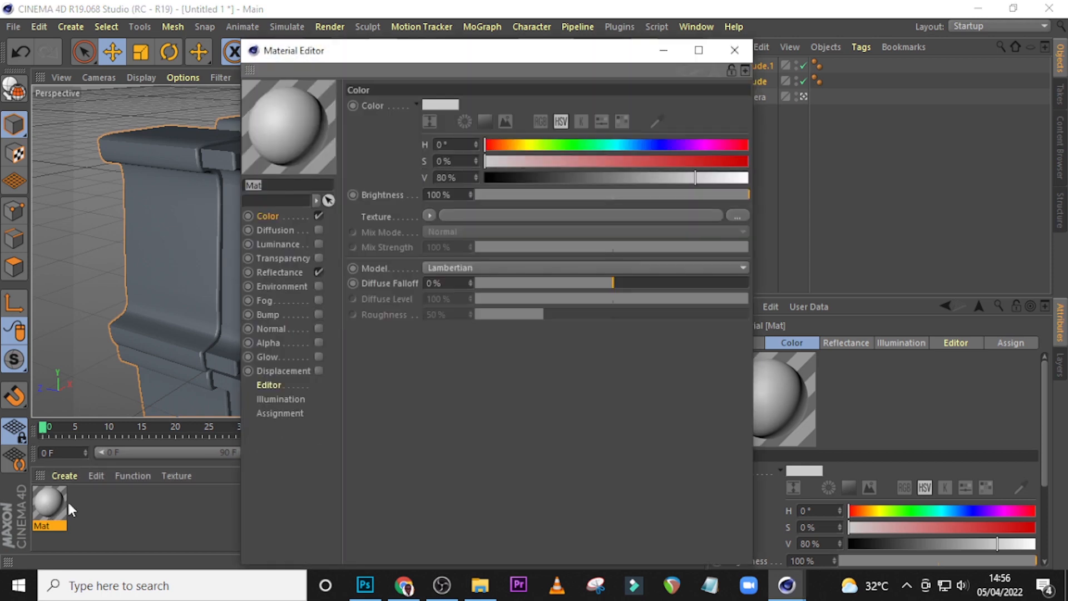
{"action": "left_click", "coordinate": [278, 217]}
{"action": "left_click_drag", "start_coordinate": [451, 144], "coordinate": [426, 142]}
{"action": "key", "text": "Tab"}
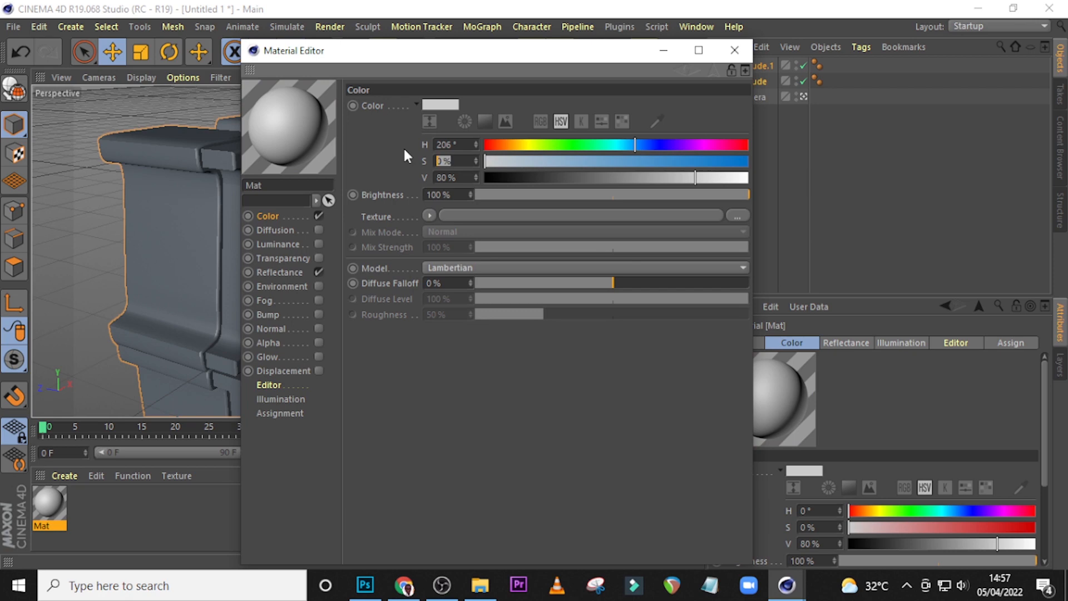
{"action": "type", "text": "6"}
{"action": "type", "text": "9"}
{"action": "key", "text": "Tab"}
{"action": "type", "text": "3"}
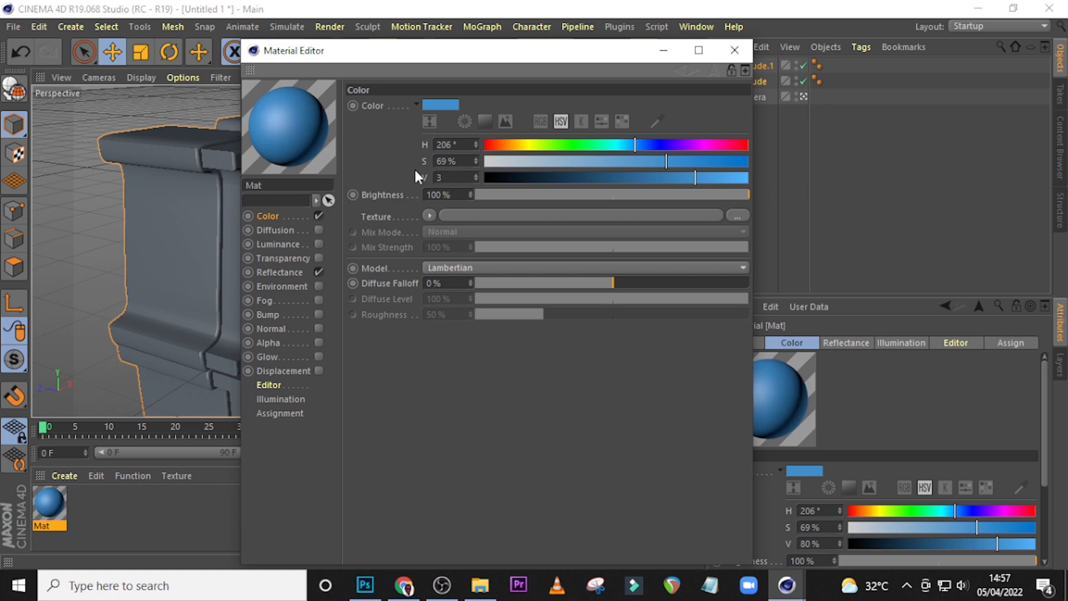
{"action": "type", "text": "8"}
{"action": "key", "text": "Return"}
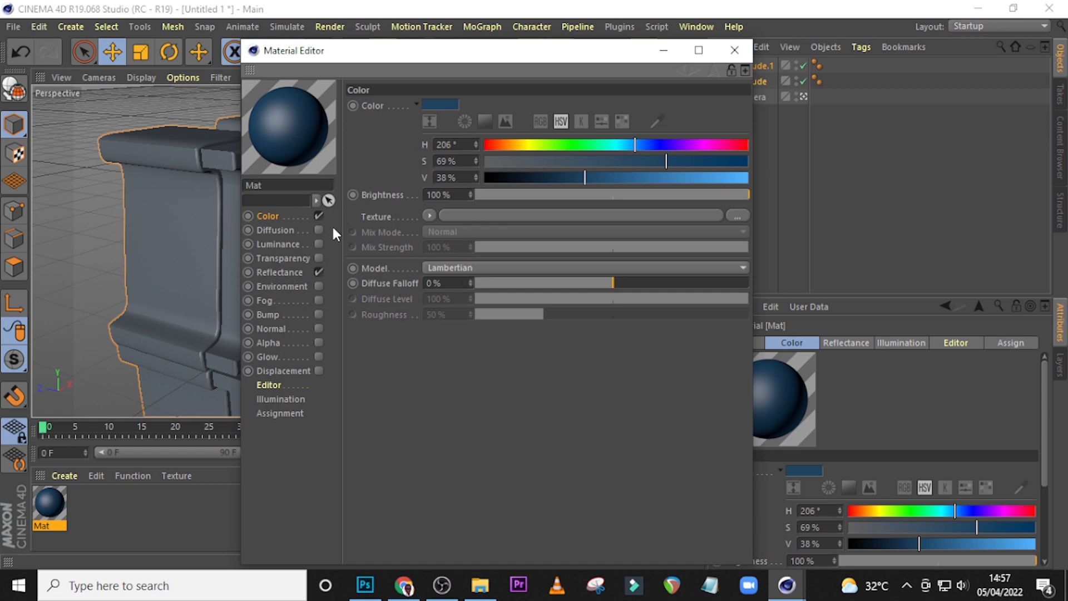
Set the material's default specular reflectance layer to type Reflection (Legacy) with Average attenuation
{"action": "left_click", "coordinate": [270, 273]}
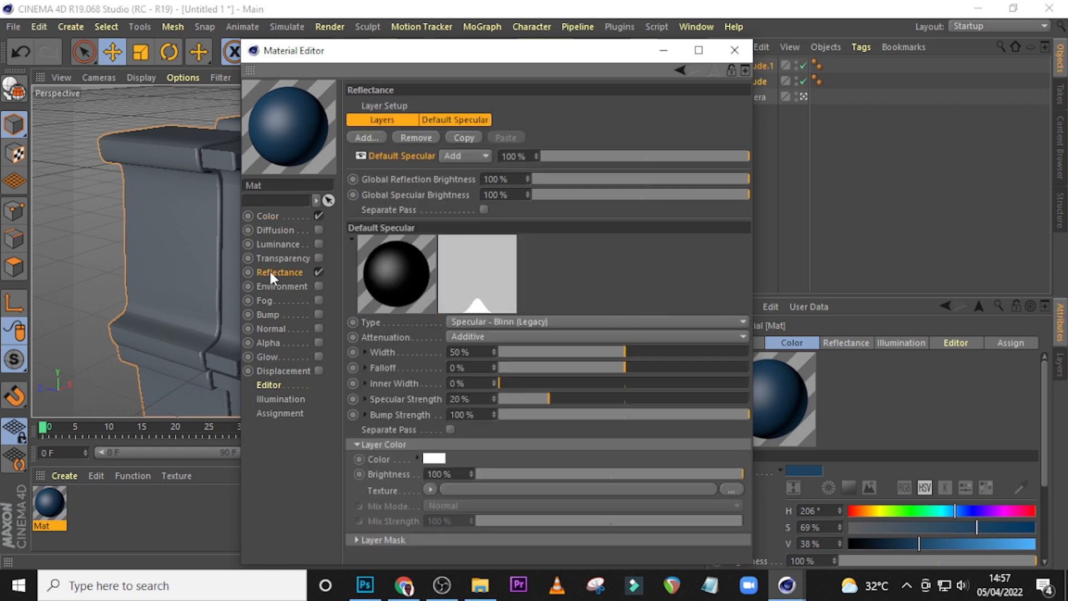
{"action": "left_click", "coordinate": [486, 323]}
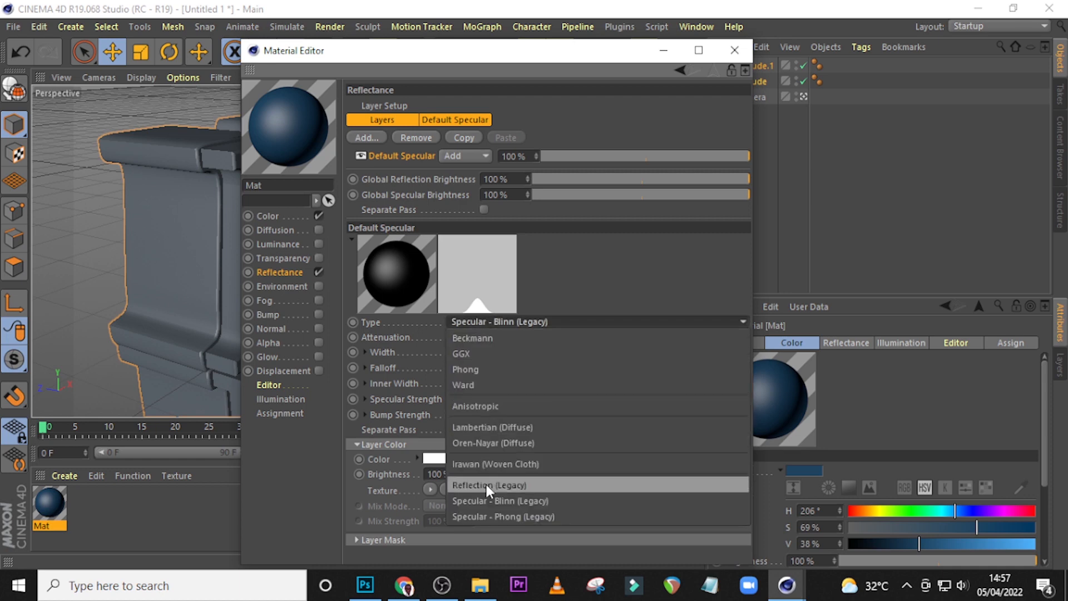
{"action": "left_click", "coordinate": [485, 485]}
{"action": "left_click", "coordinate": [492, 336]}
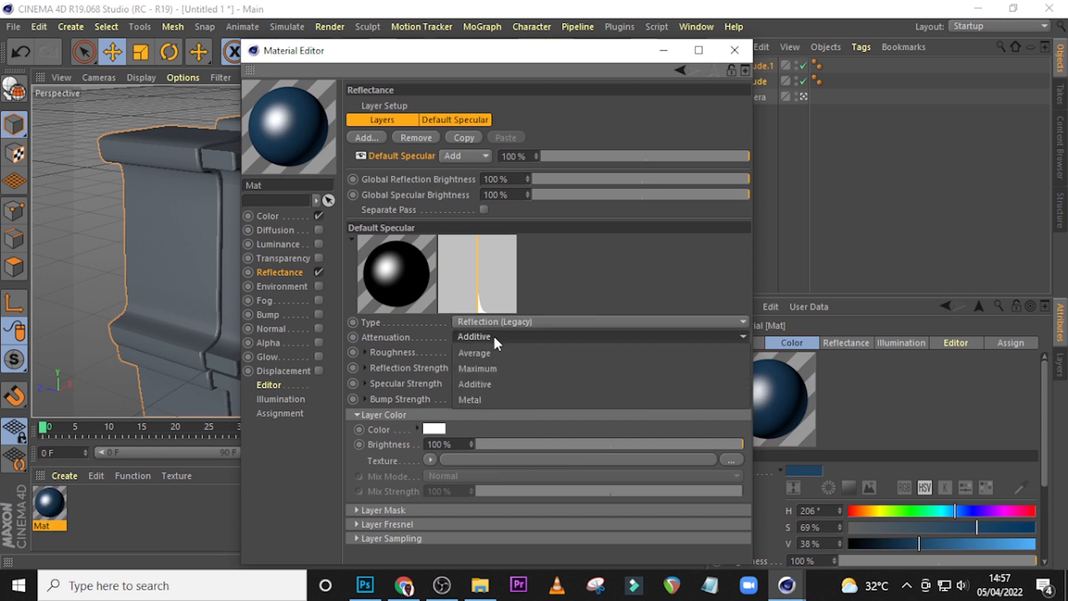
{"action": "left_click", "coordinate": [492, 353]}
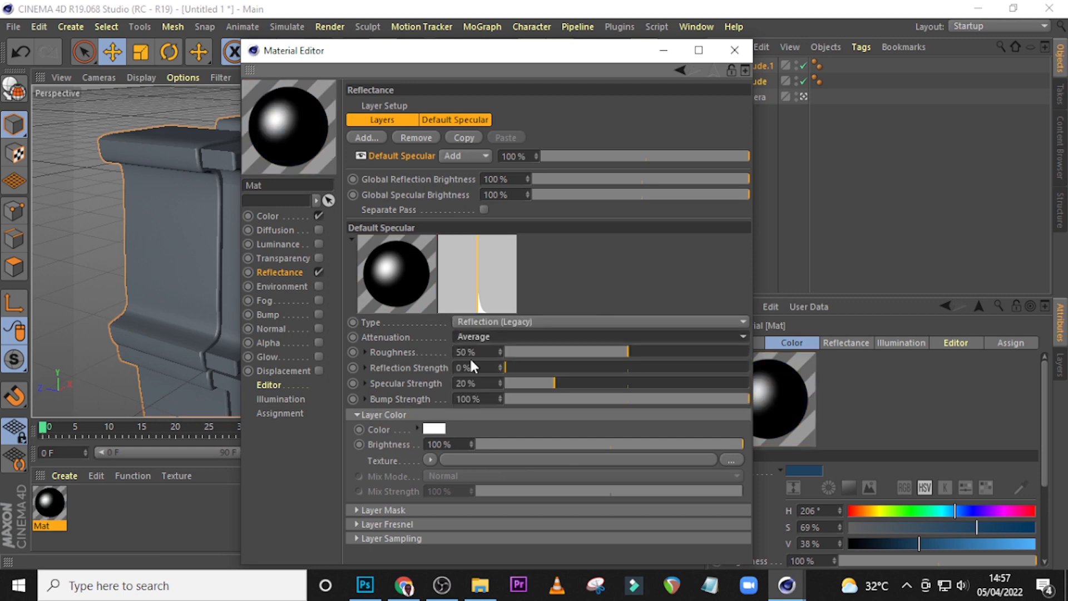
Set the dark blue material's reflection to 0% roughness, 100% strength and 29% layer brightness, and apply it to the front lettering's Extrude
{"action": "left_click", "coordinate": [510, 351]}
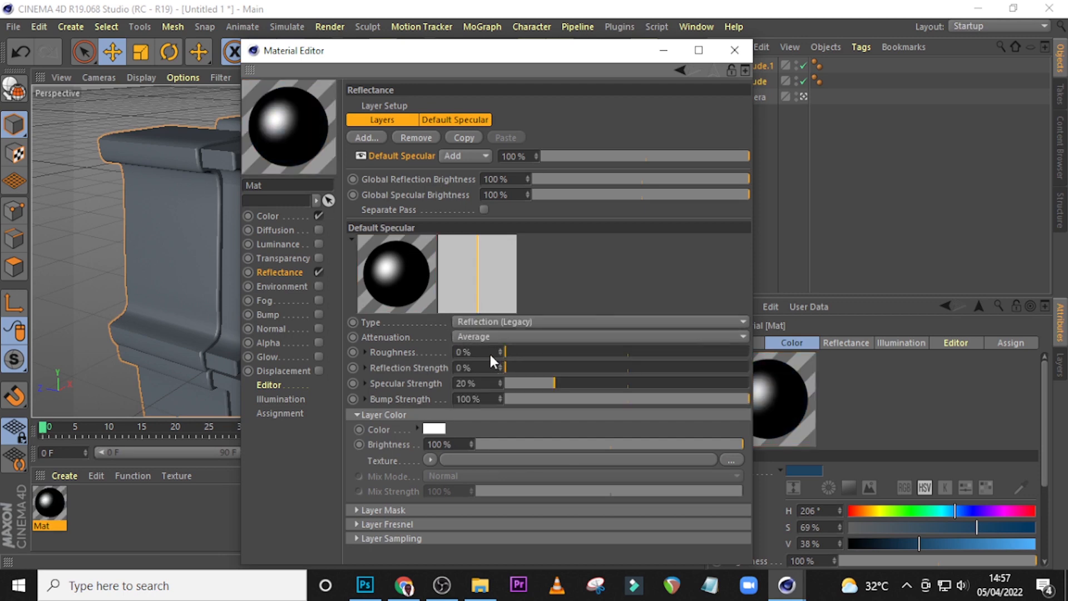
{"action": "left_click_drag", "start_coordinate": [533, 367], "coordinate": [754, 360]}
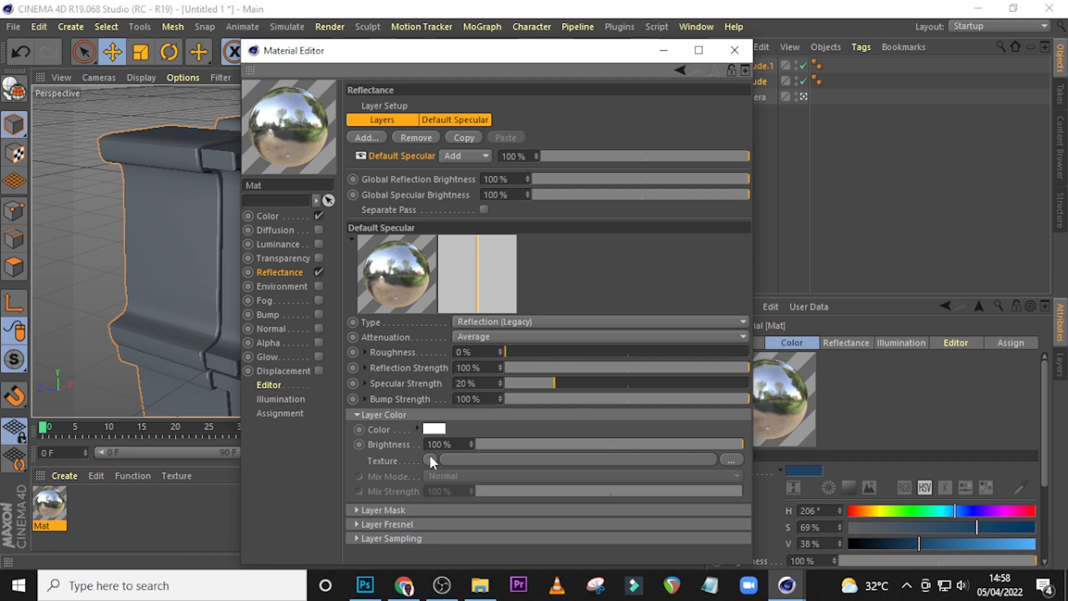
{"action": "left_click", "coordinate": [543, 443]}
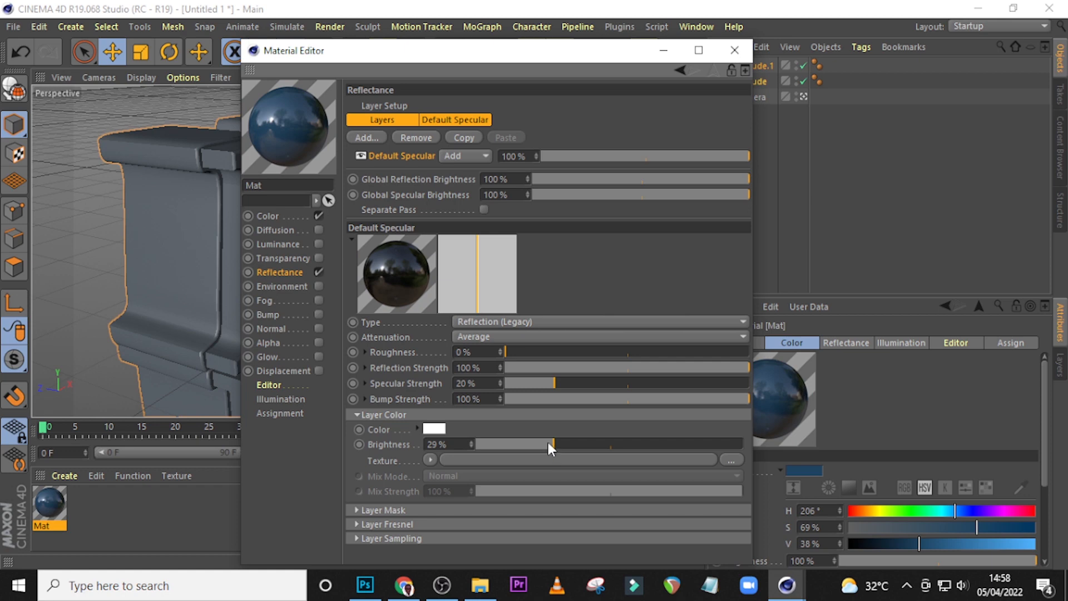
{"action": "left_click", "coordinate": [734, 52]}
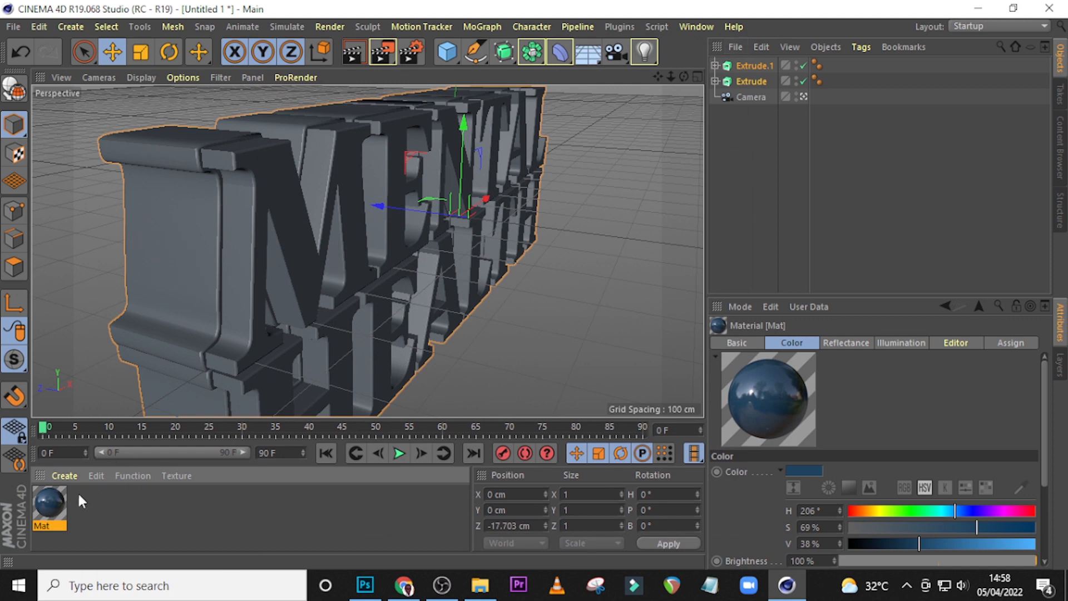
{"action": "left_click_drag", "start_coordinate": [45, 497], "coordinate": [725, 117]}
{"action": "left_click_drag", "start_coordinate": [751, 79], "coordinate": [750, 78]}
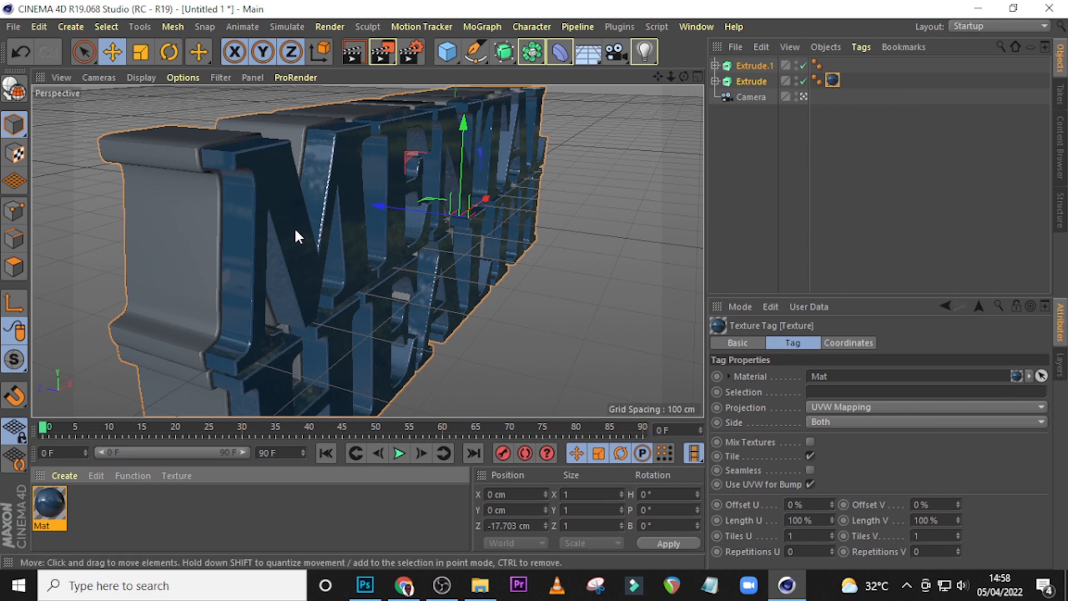
Create a second material and set its default specular layer to type Reflection (Legacy) with Average attenuation
{"action": "double_click", "coordinate": [94, 514]}
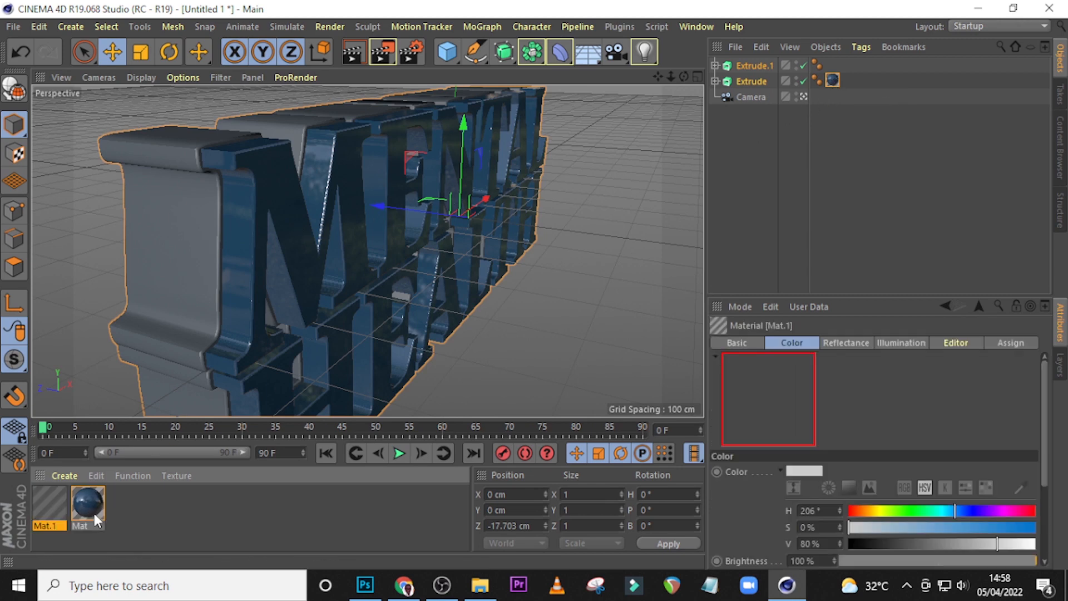
{"action": "double_click", "coordinate": [48, 506]}
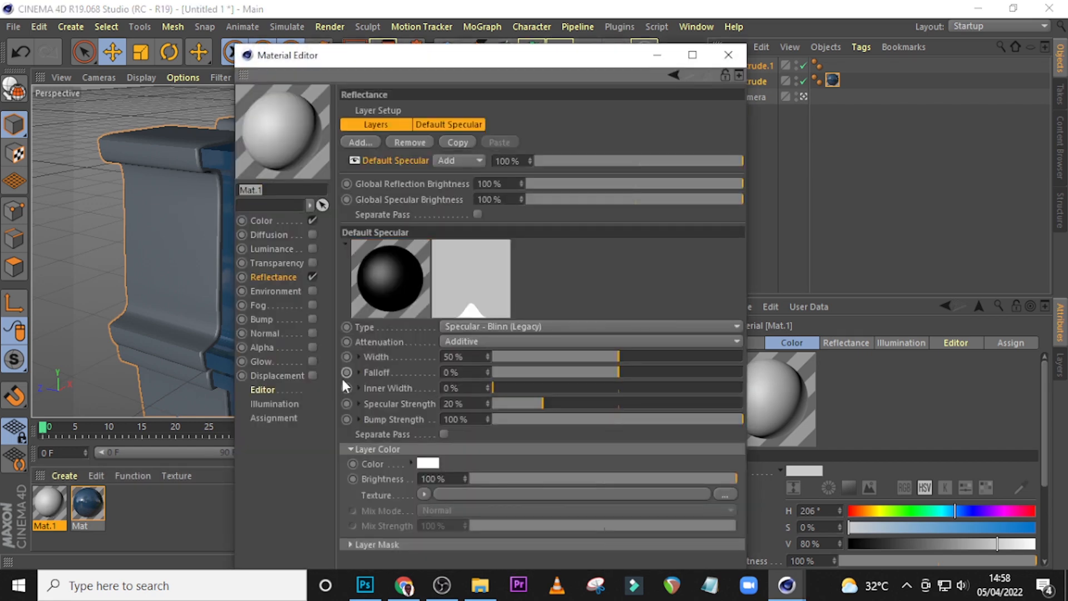
{"action": "left_click", "coordinate": [500, 326]}
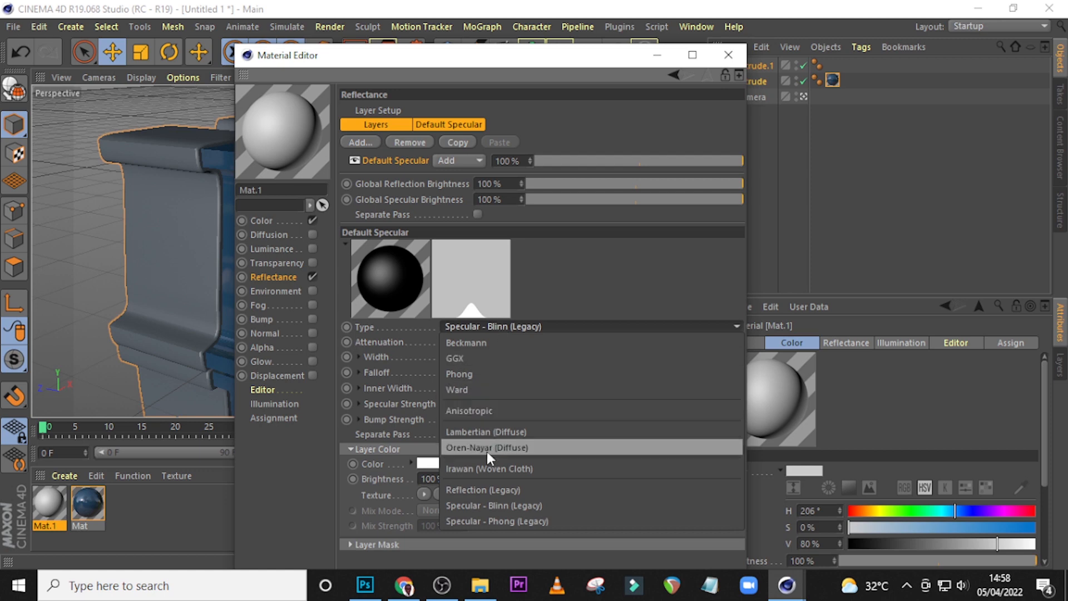
{"action": "left_click", "coordinate": [475, 490]}
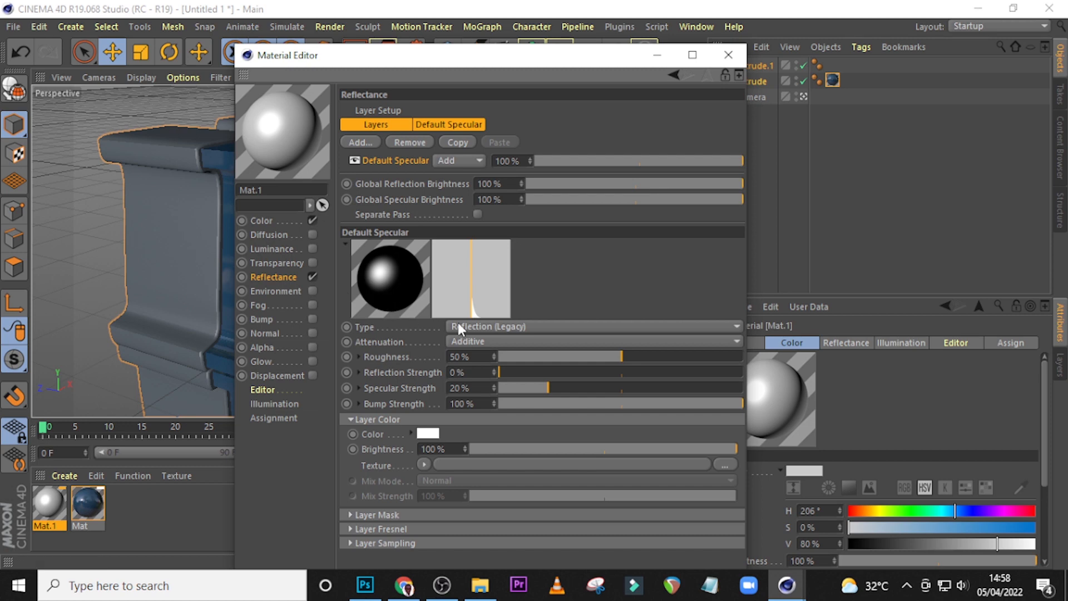
{"action": "left_click", "coordinate": [462, 340]}
{"action": "left_click", "coordinate": [468, 357]}
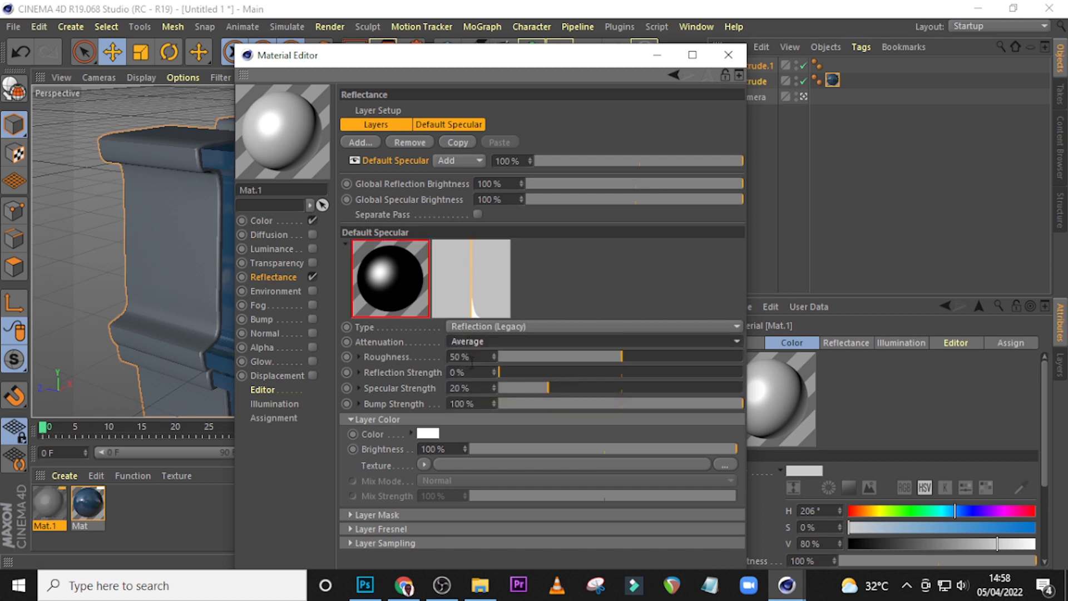
Set the second material's reflection to 0% roughness, 100% strength and 10% layer brightness
{"action": "left_click_drag", "start_coordinate": [560, 359], "coordinate": [484, 357]}
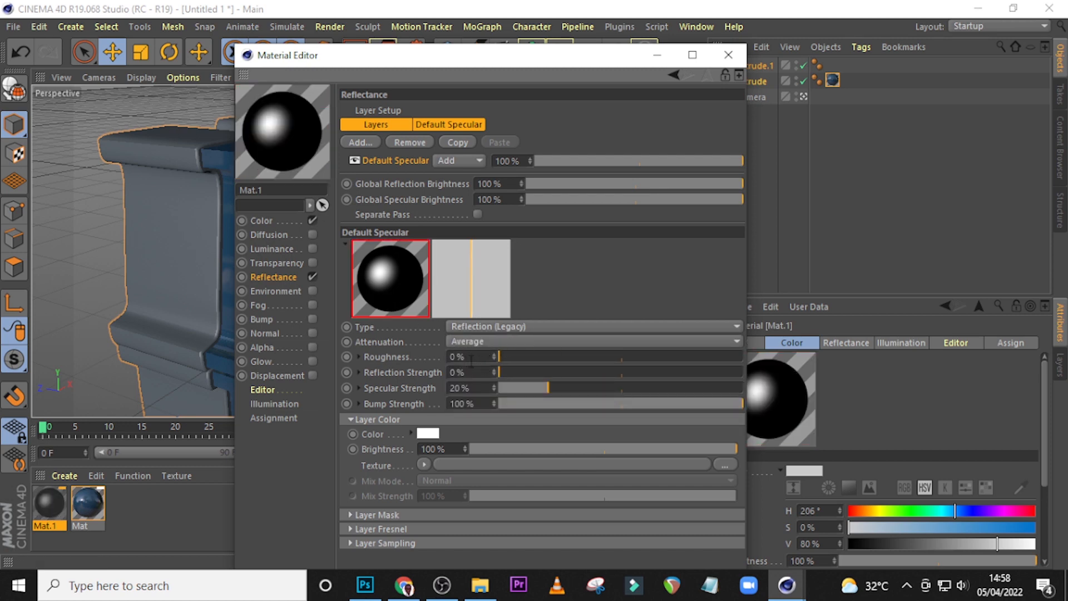
{"action": "left_click_drag", "start_coordinate": [509, 369], "coordinate": [740, 367]}
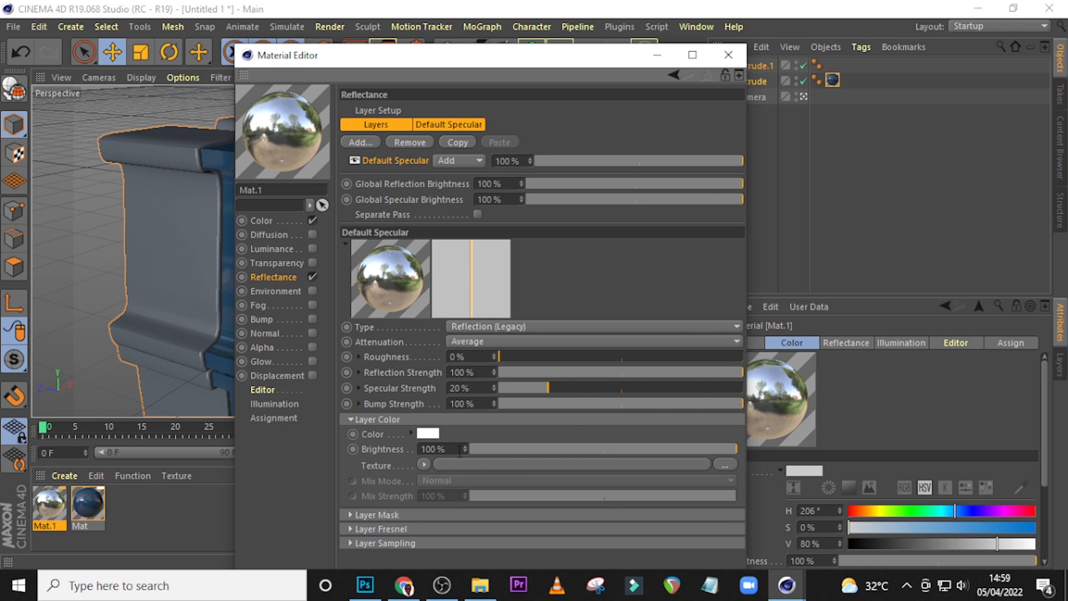
{"action": "left_click", "coordinate": [521, 449]}
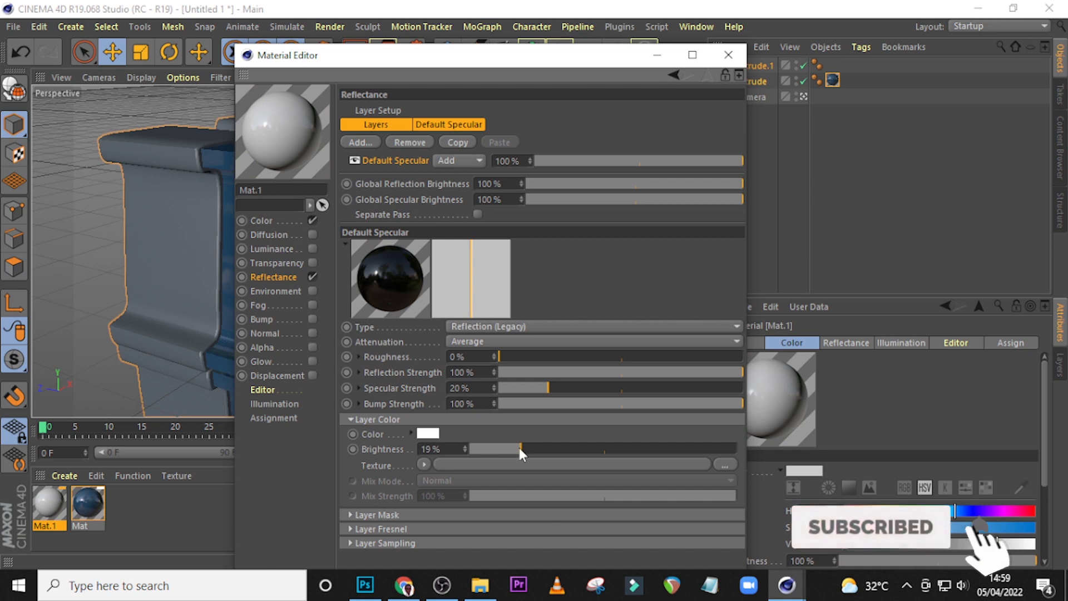
{"action": "left_click_drag", "start_coordinate": [518, 447], "coordinate": [500, 460]}
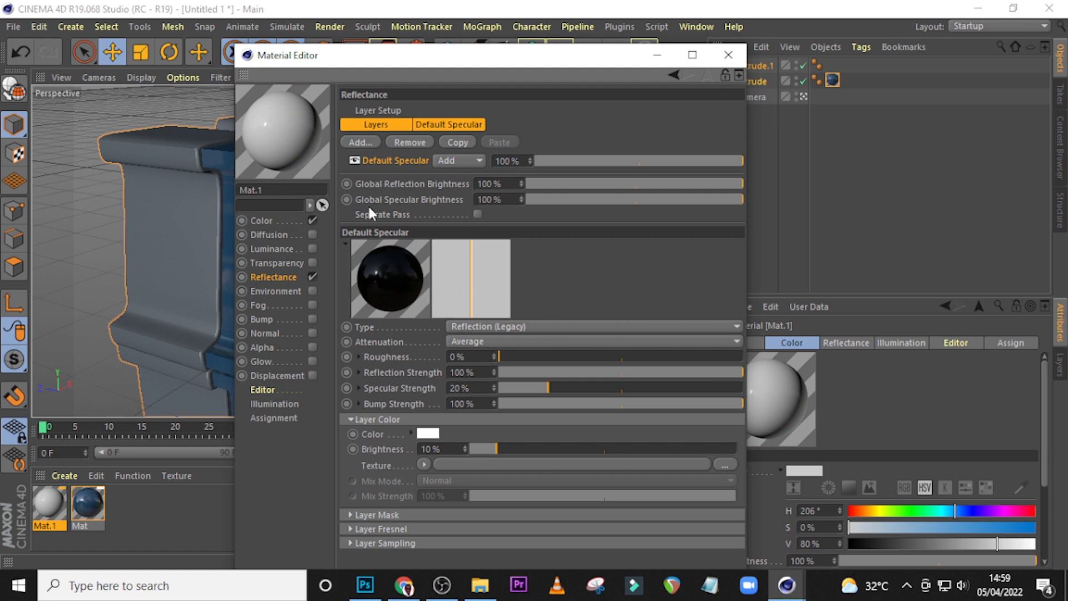
Set the second material's color to light grey with S 0% and V 82%, and apply it to Extrude.1
{"action": "left_click", "coordinate": [262, 221]}
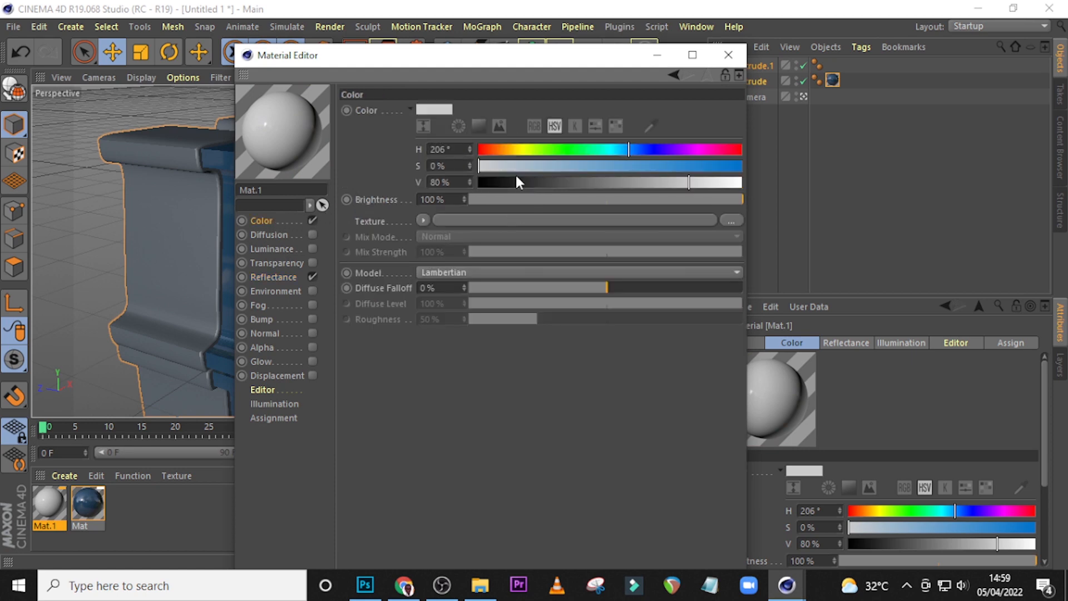
{"action": "left_click", "coordinate": [469, 166]}
{"action": "left_click", "coordinate": [701, 182]}
{"action": "left_click_drag", "start_coordinate": [702, 179], "coordinate": [695, 184]}
{"action": "left_click", "coordinate": [728, 56]}
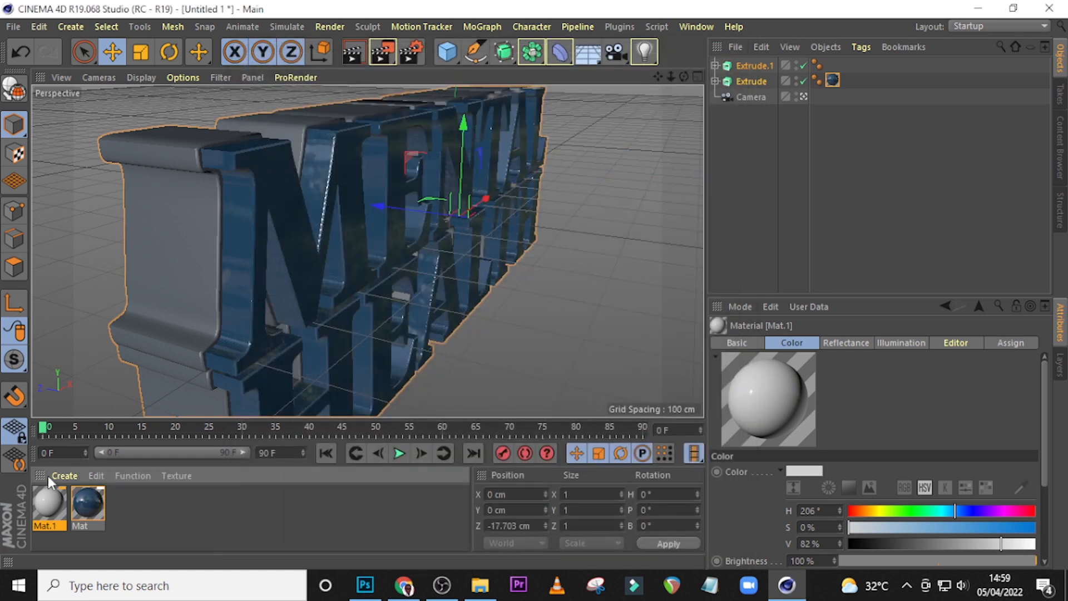
{"action": "left_click_drag", "start_coordinate": [45, 500], "coordinate": [750, 65]}
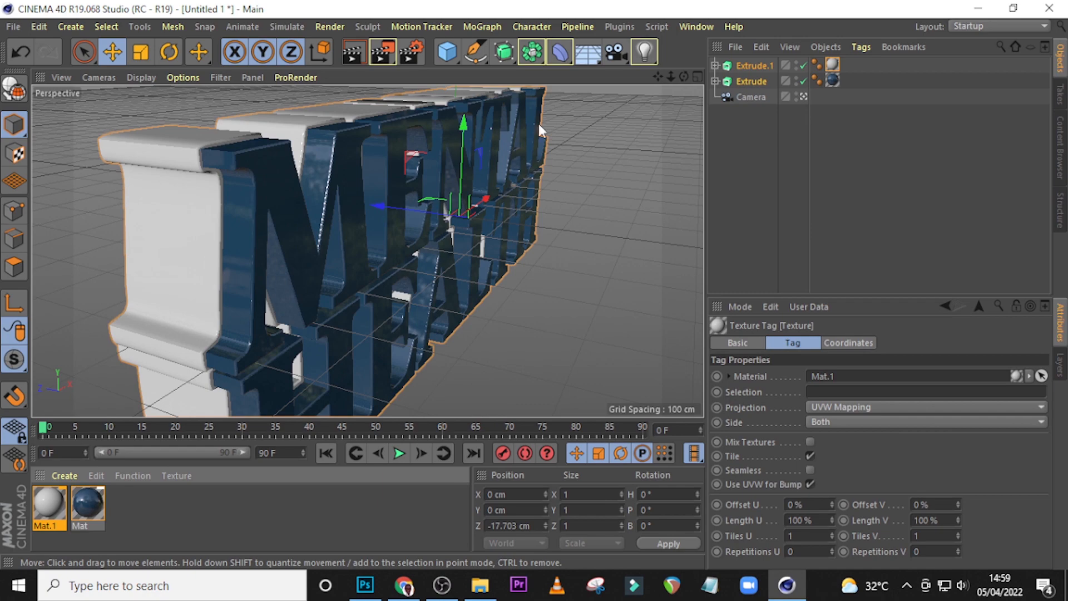
Leave the scene camera's view and set the render output's width and height in pixels
{"action": "left_click", "coordinate": [805, 96]}
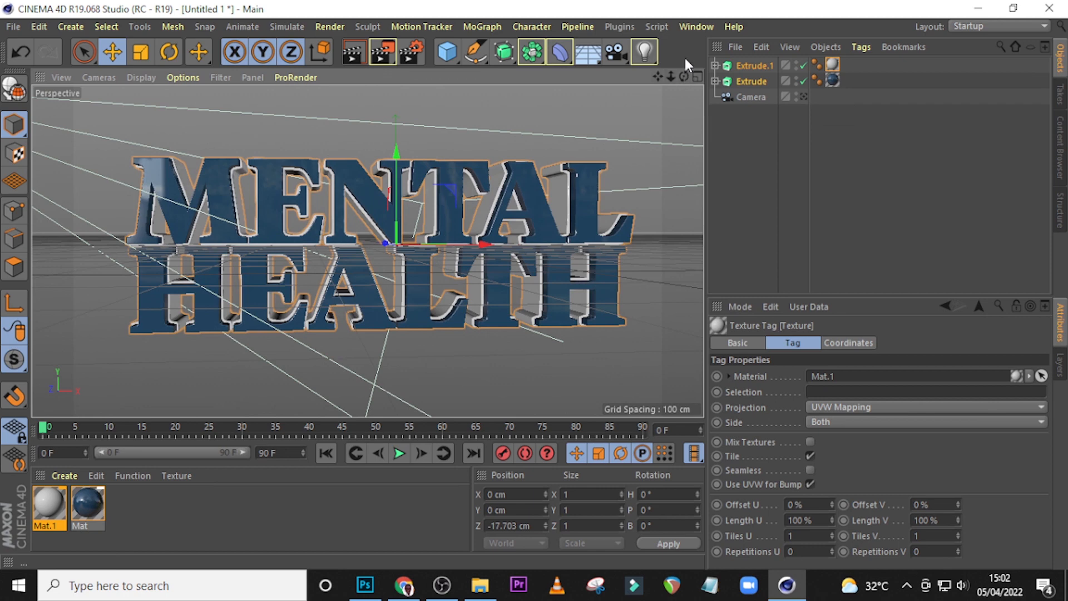
{"action": "mouse_move", "coordinate": [684, 76]}
{"action": "left_mouse_down"}
{"action": "mouse_move", "coordinate": [656, 79]}
{"action": "mouse_move", "coordinate": [679, 81]}
{"action": "left_mouse_up"}
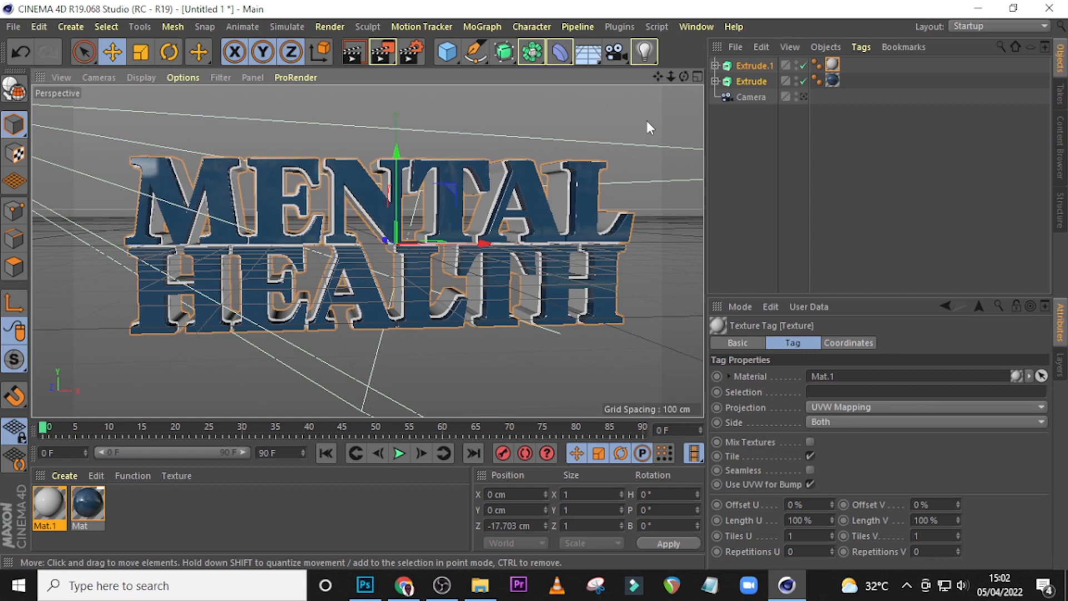
{"action": "left_click", "coordinate": [412, 51]}
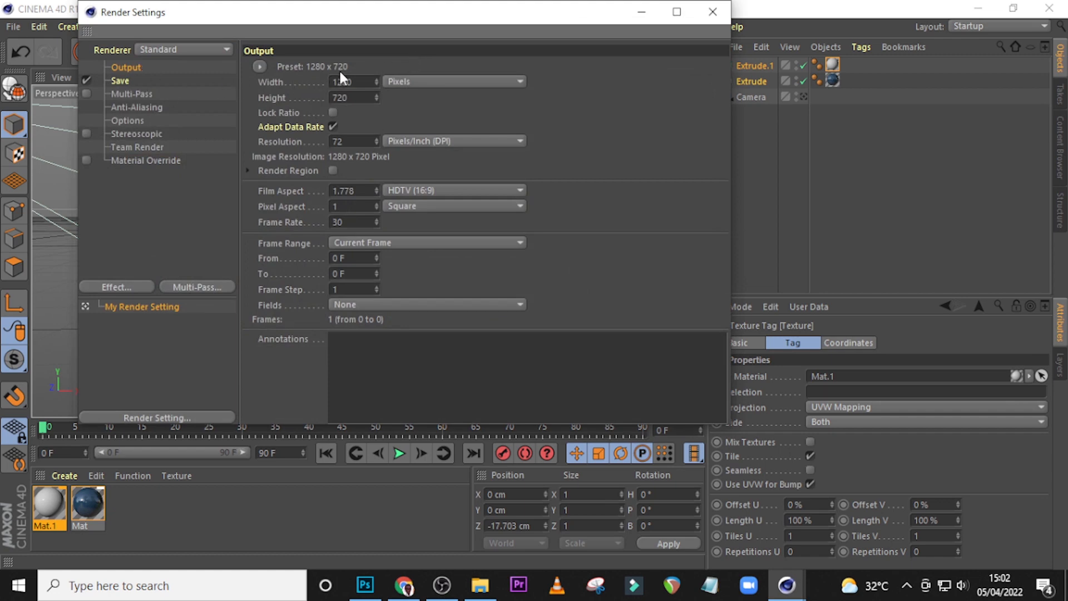
{"action": "double_click", "coordinate": [354, 83]}
{"action": "key", "text": "Tab"}
{"action": "key", "text": "Tab"}
Set the rendered image to save as PNG at 8 Bit/Channel with an alpha channel
{"action": "left_click", "coordinate": [128, 81]}
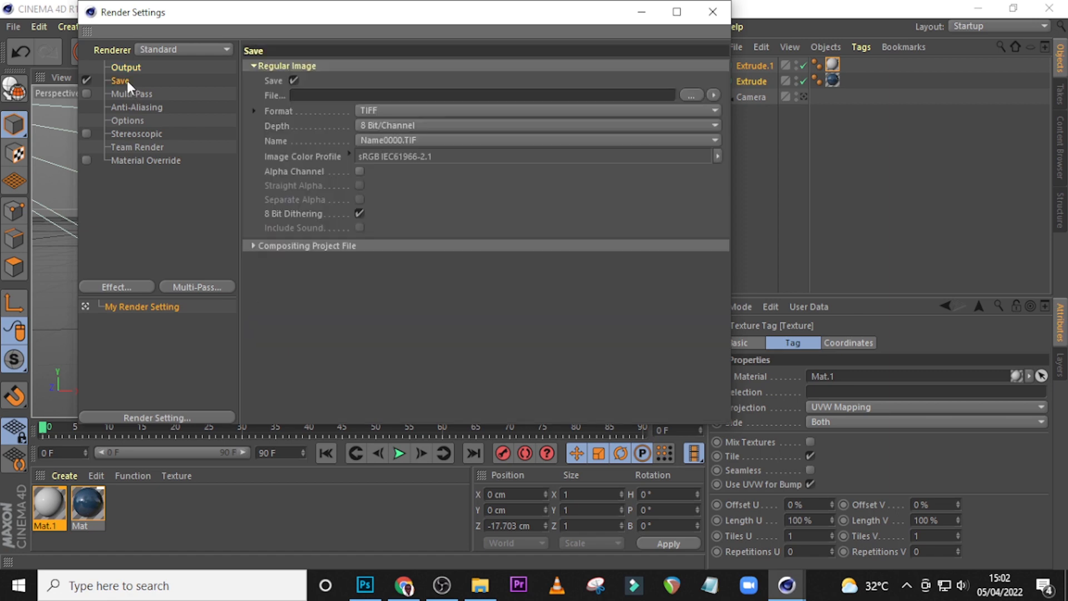
{"action": "left_click", "coordinate": [391, 111]}
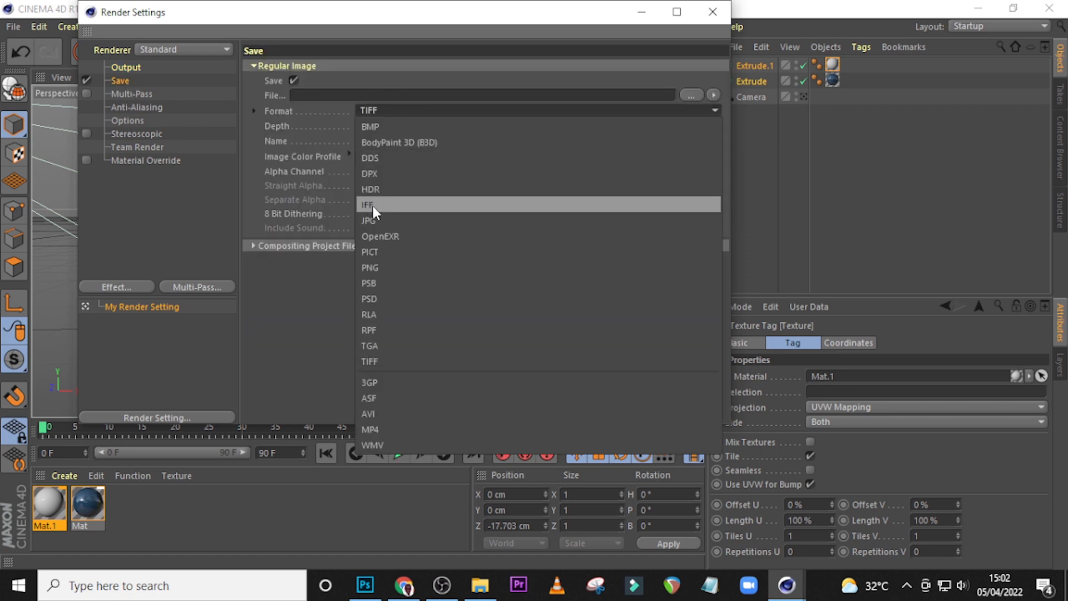
{"action": "left_click", "coordinate": [373, 266]}
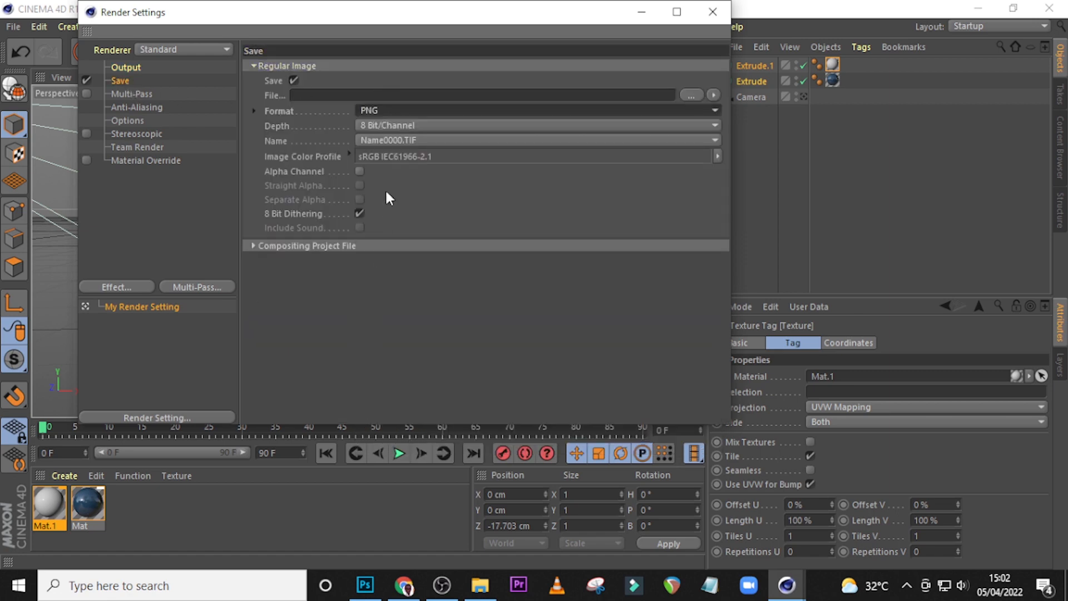
{"action": "left_click", "coordinate": [387, 127]}
{"action": "left_click", "coordinate": [381, 130]}
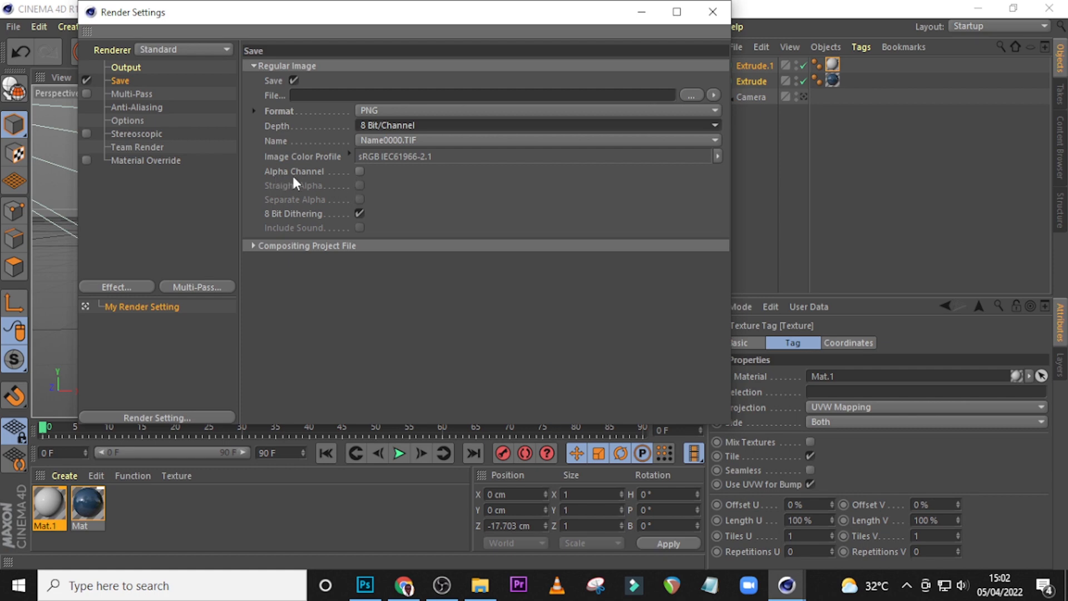
{"action": "left_click", "coordinate": [359, 173]}
Add the Ambient Occlusion and Global Illumination effects to the render settings
{"action": "left_click", "coordinate": [129, 210]}
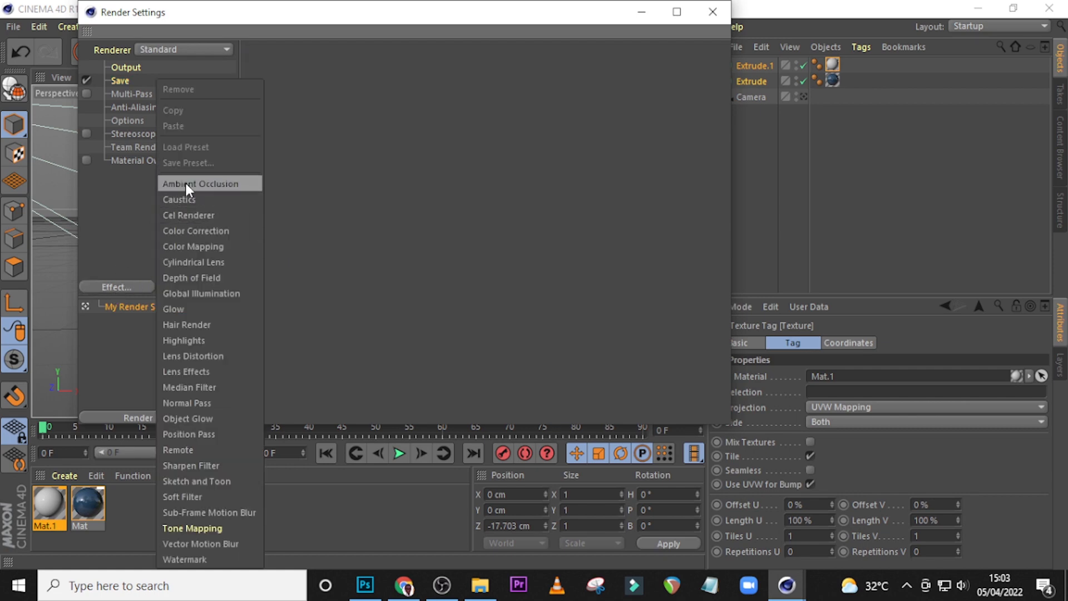
{"action": "left_click", "coordinate": [187, 183]}
{"action": "left_click", "coordinate": [124, 289]}
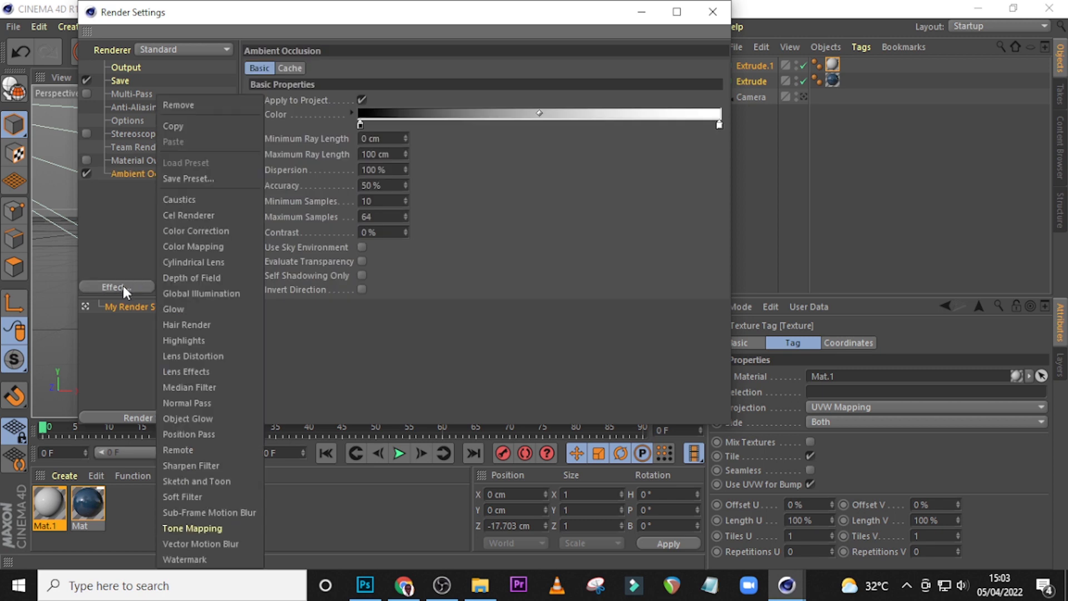
{"action": "left_click", "coordinate": [188, 294]}
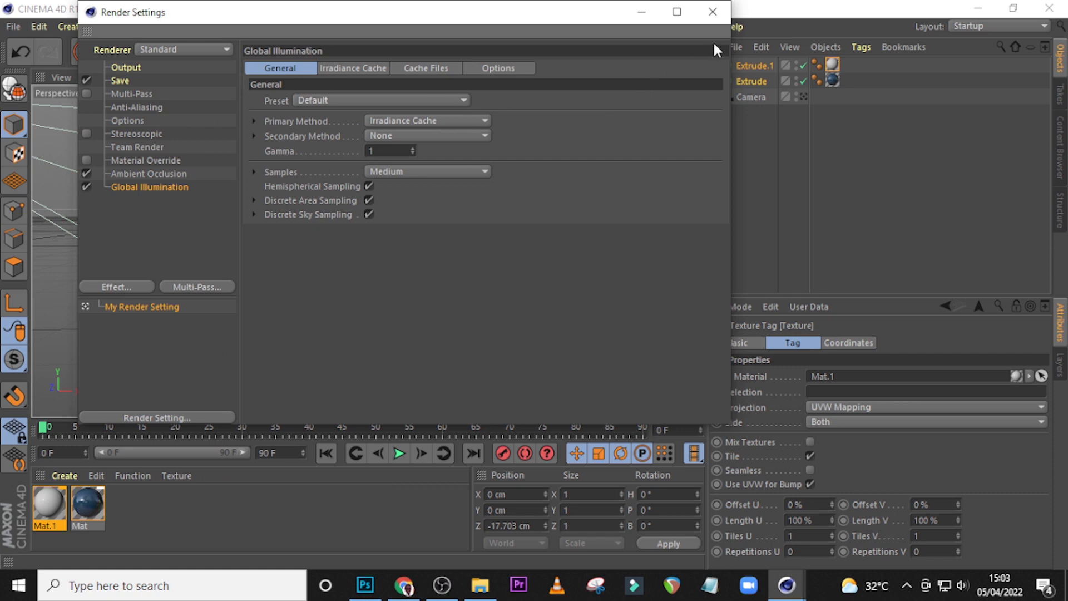
{"action": "left_click", "coordinate": [713, 14]}
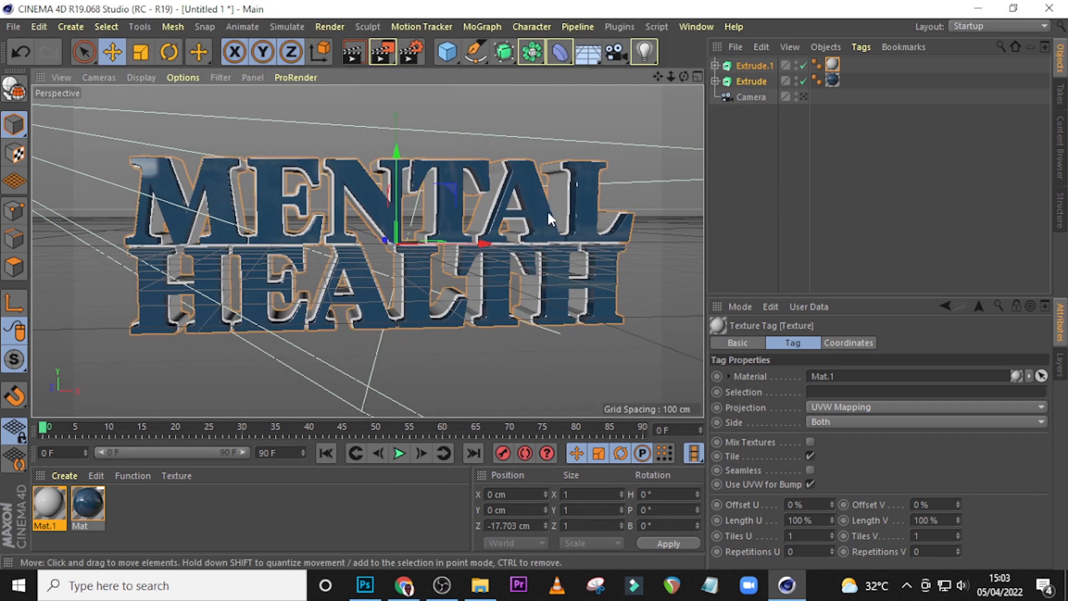
Create a third material, add a cube to the scene and look through the scene camera
{"action": "double_click", "coordinate": [138, 510]}
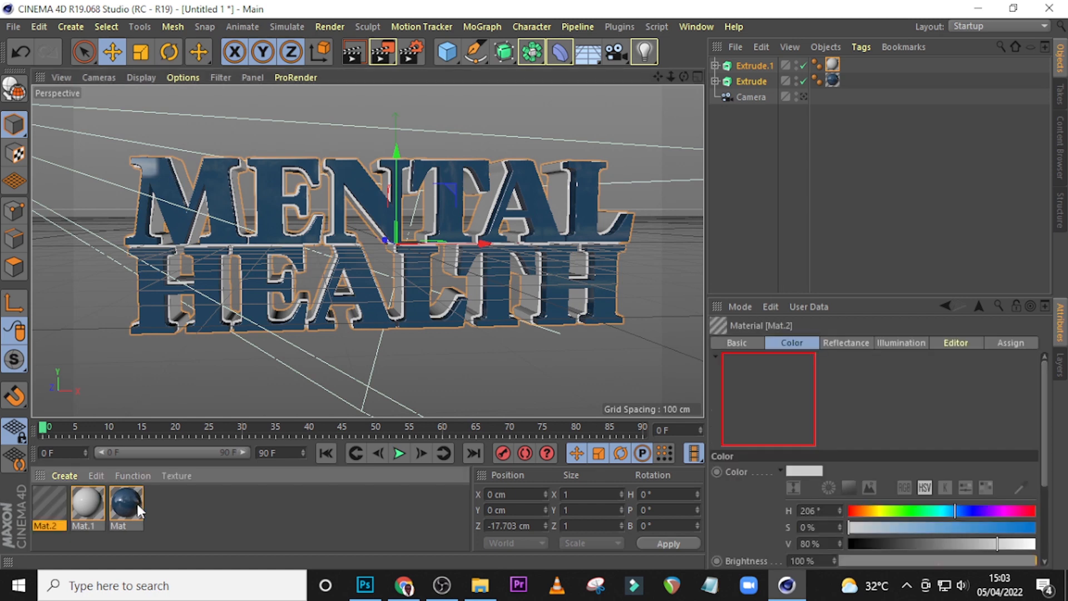
{"action": "left_click", "coordinate": [444, 53]}
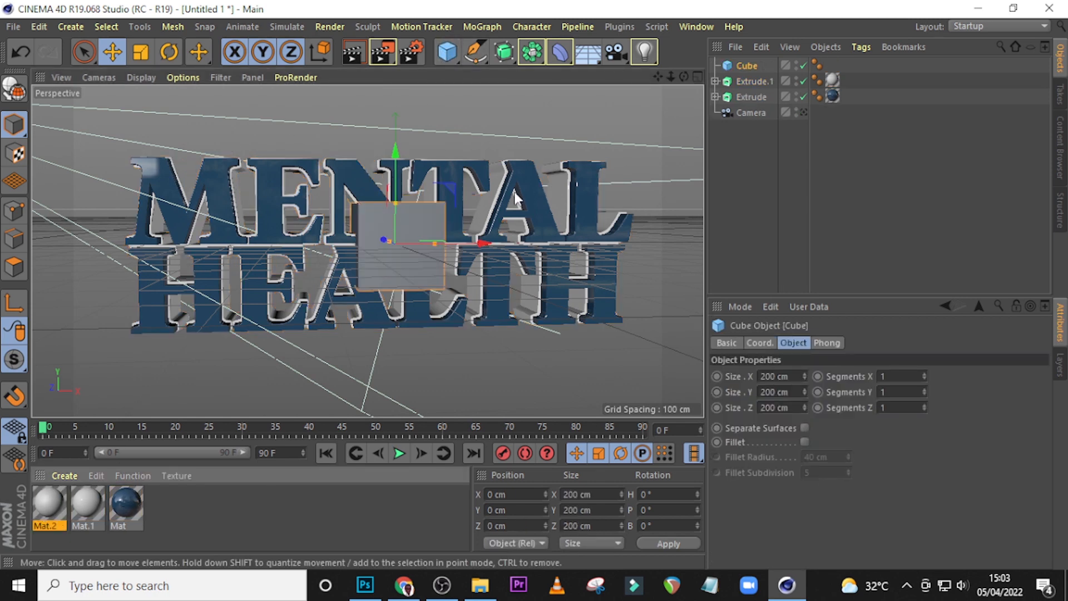
{"action": "left_click", "coordinate": [802, 112]}
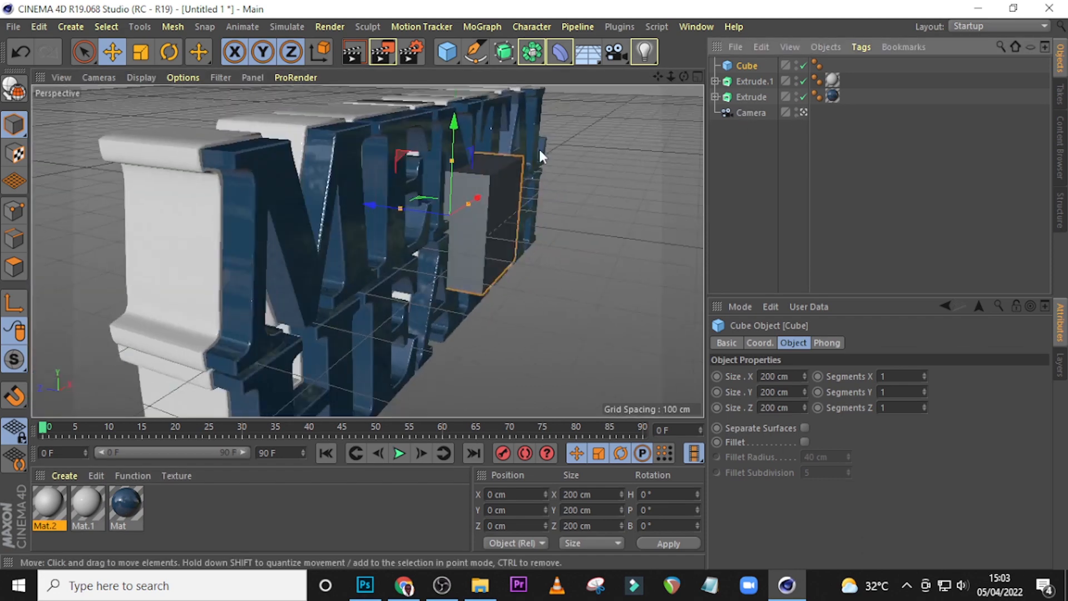
Resize the cube to about 178 cm along X and about 435 cm along Y
{"action": "left_click_drag", "start_coordinate": [684, 76], "coordinate": [583, 99]}
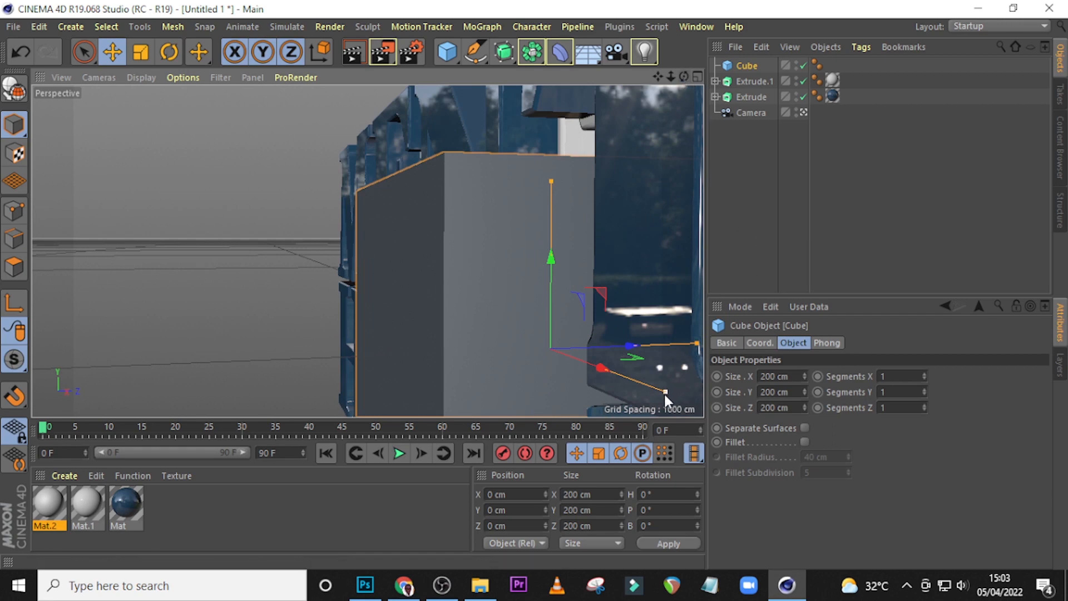
{"action": "mouse_move", "coordinate": [664, 393]}
{"action": "left_mouse_down"}
{"action": "mouse_move", "coordinate": [565, 346]}
{"action": "mouse_move", "coordinate": [649, 385]}
{"action": "left_mouse_up"}
{"action": "left_click_drag", "start_coordinate": [684, 77], "coordinate": [846, 88]}
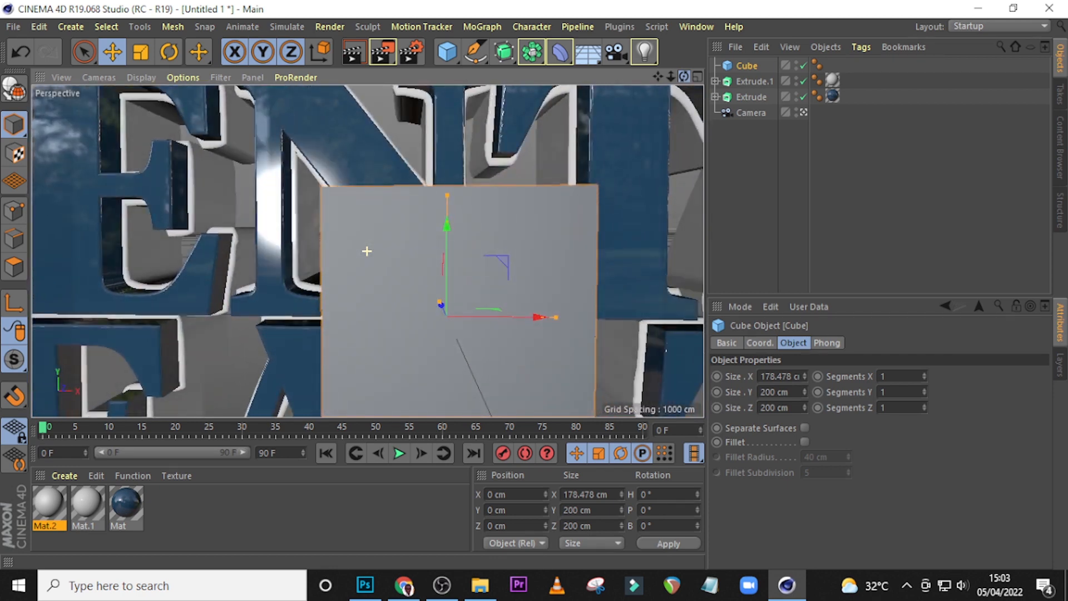
{"action": "left_click_drag", "start_coordinate": [845, 88], "coordinate": [848, 95]}
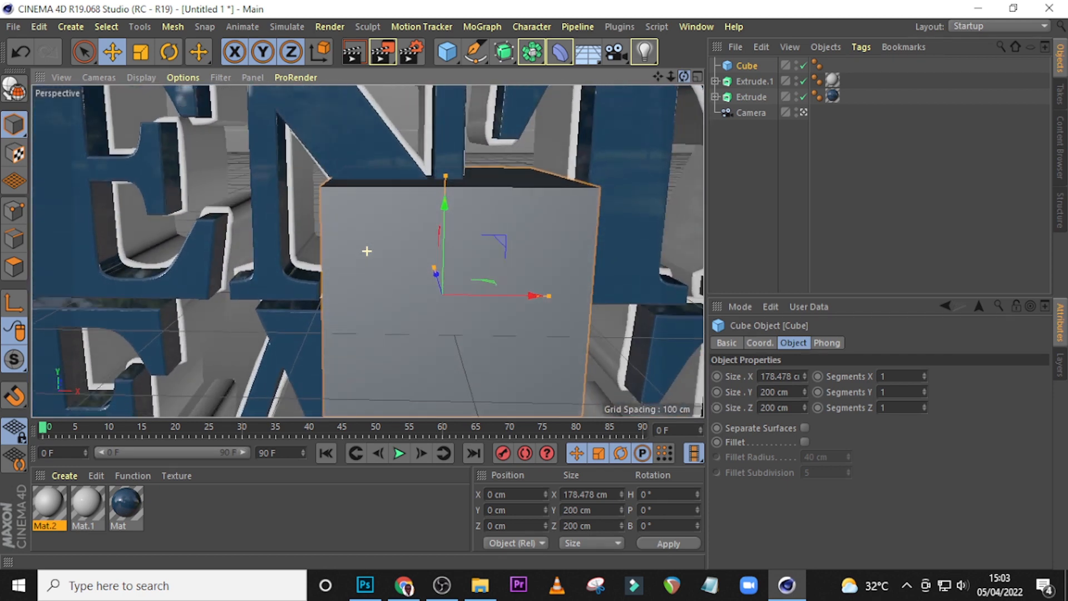
{"action": "left_click_drag", "start_coordinate": [445, 176], "coordinate": [447, 181]}
{"action": "scroll", "coordinate": [445, 175], "scroll_direction": "down", "scroll_amount": 10}
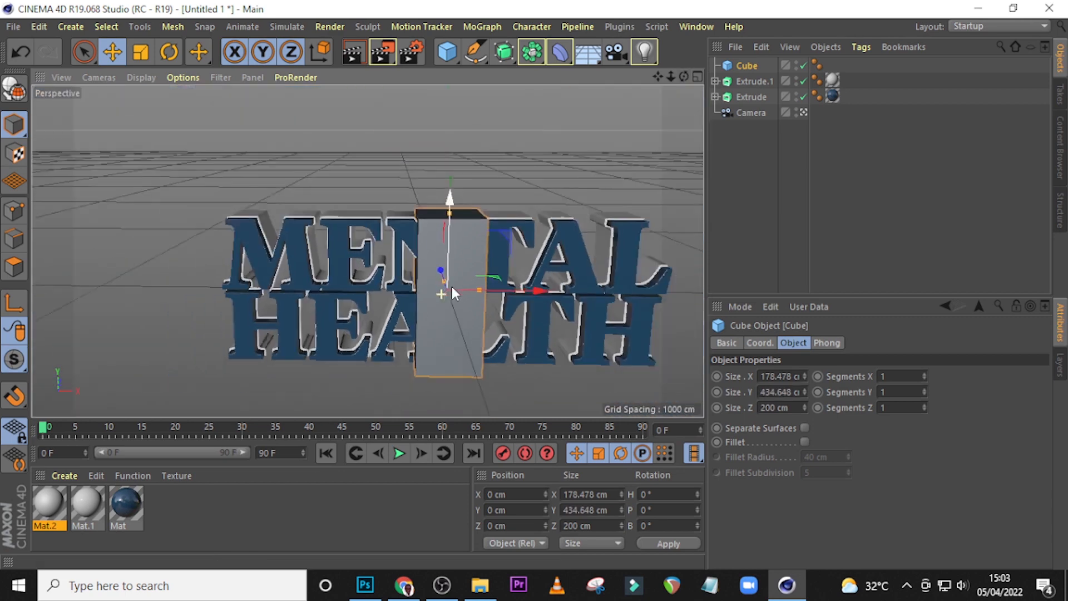
Resize the cube into a thin panel about 1298 cm along X, 925 cm along Y and 16.6 cm along Z
{"action": "left_click_drag", "start_coordinate": [449, 197], "coordinate": [461, 122]}
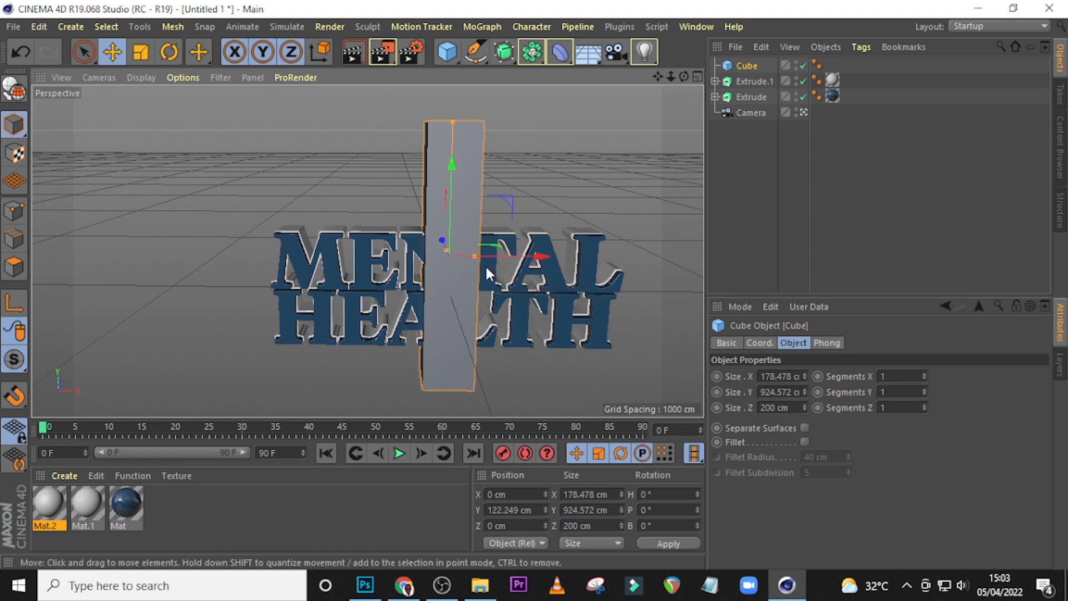
{"action": "left_click_drag", "start_coordinate": [476, 256], "coordinate": [636, 265]}
{"action": "left_click_drag", "start_coordinate": [684, 76], "coordinate": [631, 116]}
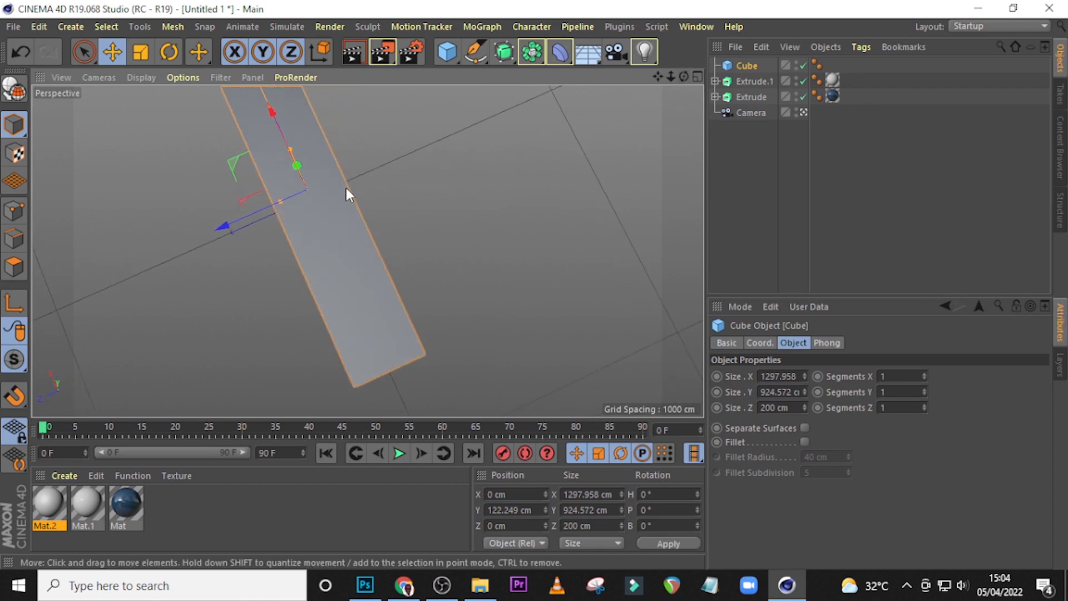
{"action": "left_click_drag", "start_coordinate": [280, 201], "coordinate": [306, 192]}
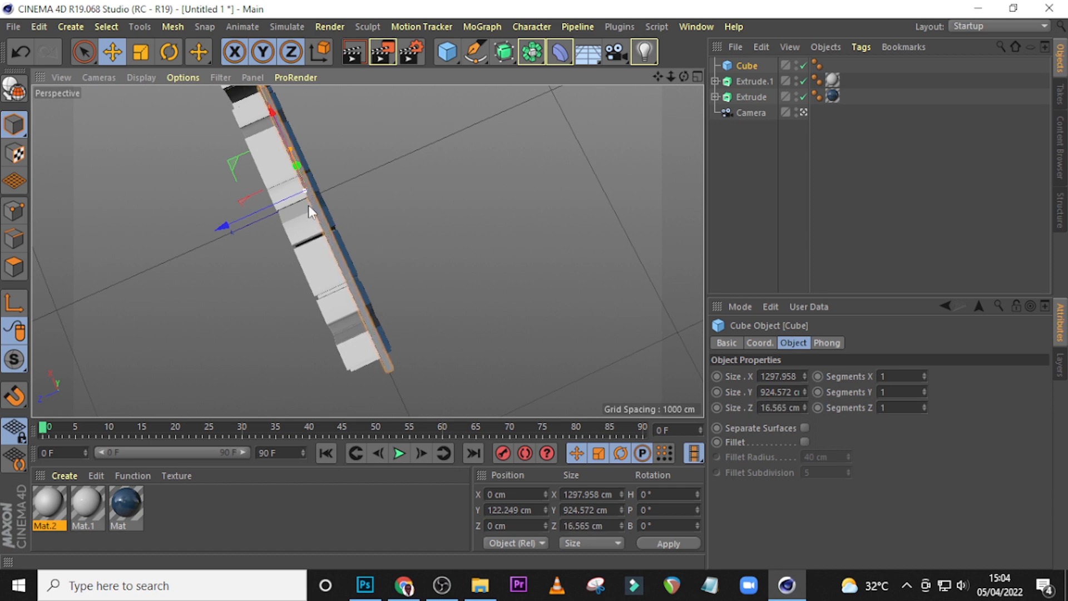
Move the thin cube back along Z to about 132.5 cm, flush against the back of the lettering
{"action": "left_click_drag", "start_coordinate": [222, 228], "coordinate": [179, 243]}
{"action": "left_click_drag", "start_coordinate": [684, 77], "coordinate": [685, 32]}
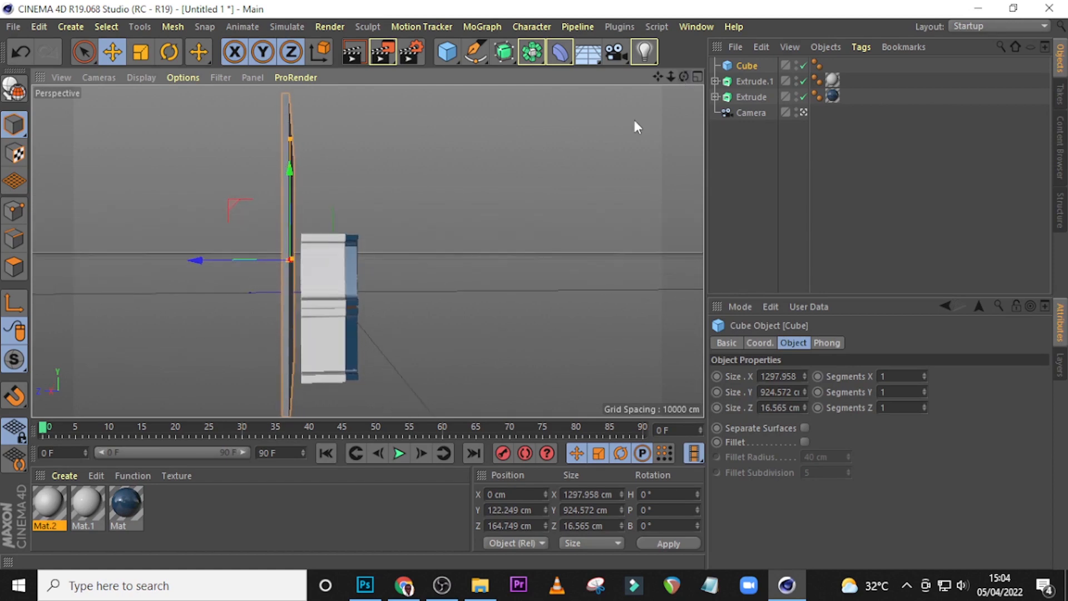
{"action": "left_click_drag", "start_coordinate": [196, 259], "coordinate": [206, 266]}
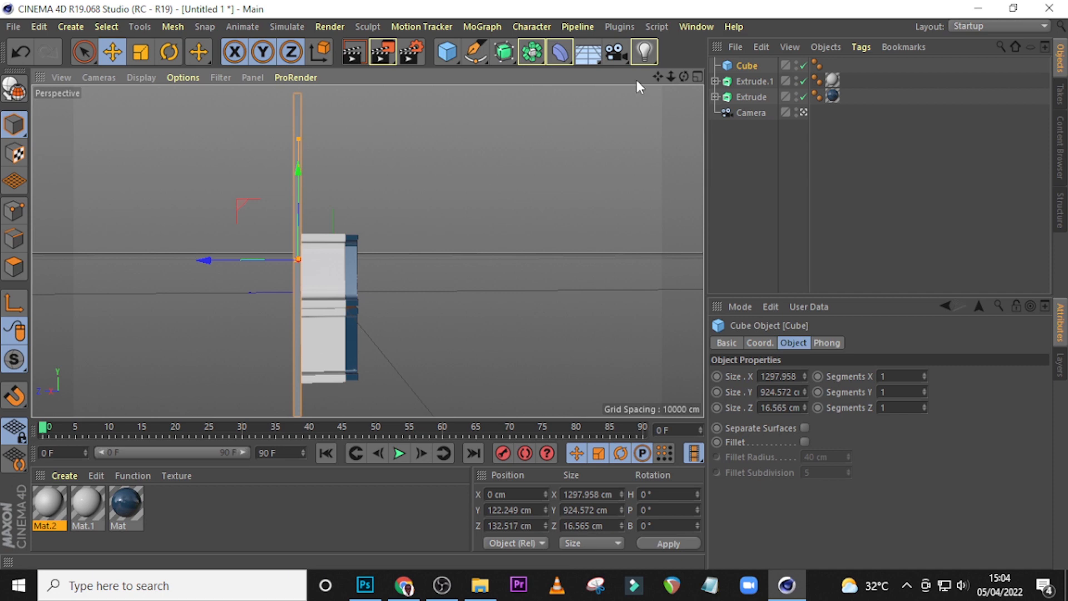
{"action": "left_click_drag", "start_coordinate": [683, 76], "coordinate": [684, 119]}
{"action": "scroll", "coordinate": [302, 195], "scroll_direction": "up", "scroll_amount": 10}
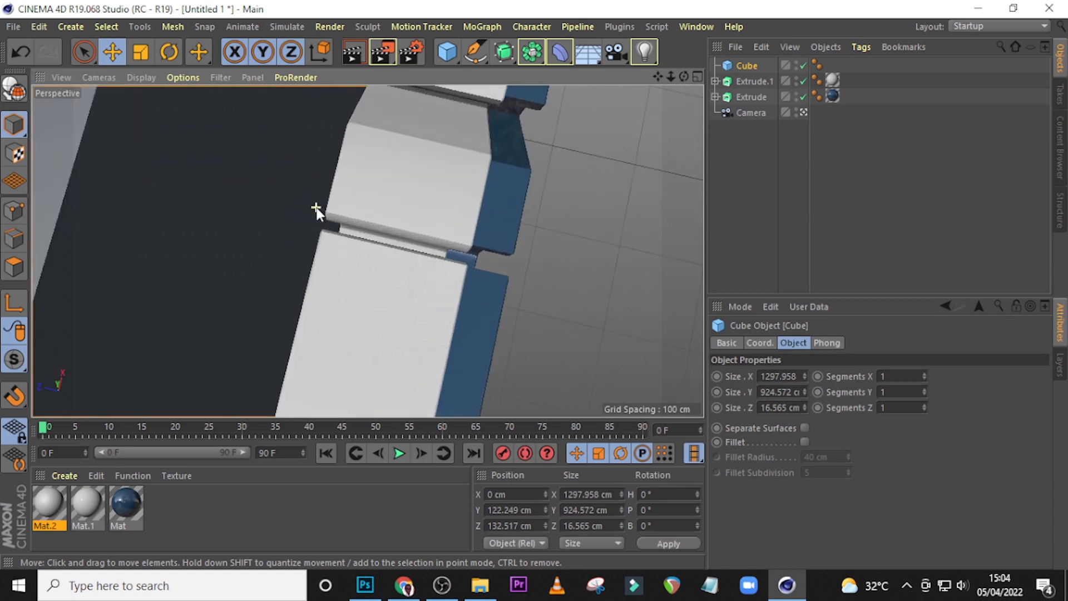
{"action": "scroll", "coordinate": [317, 212], "scroll_direction": "up", "scroll_amount": 3}
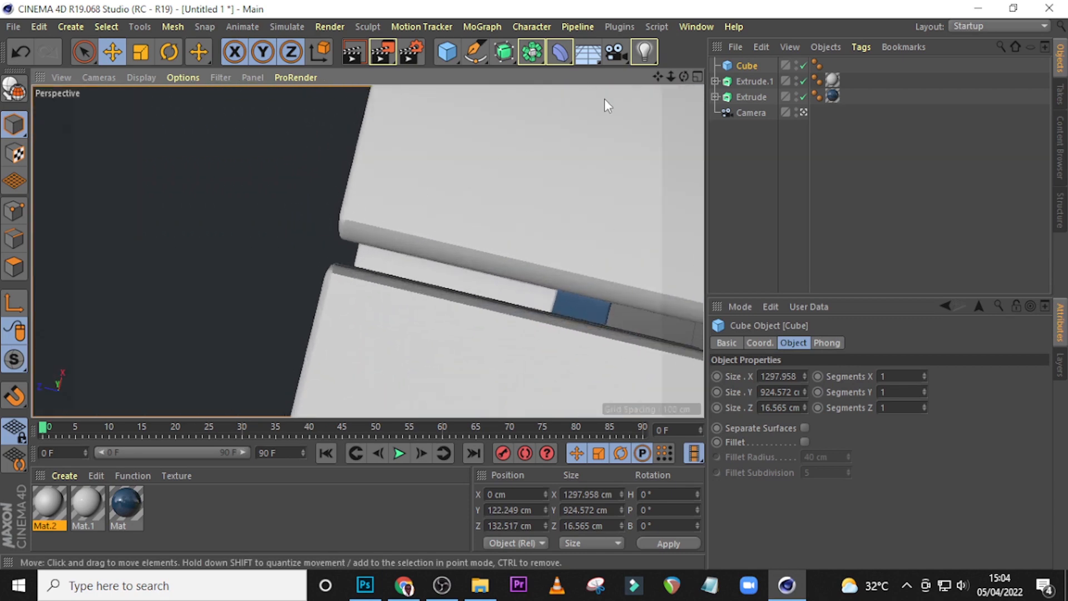
{"action": "scroll", "coordinate": [329, 252], "scroll_direction": "down", "scroll_amount": 3}
{"action": "scroll", "coordinate": [534, 172], "scroll_direction": "down", "scroll_amount": 7}
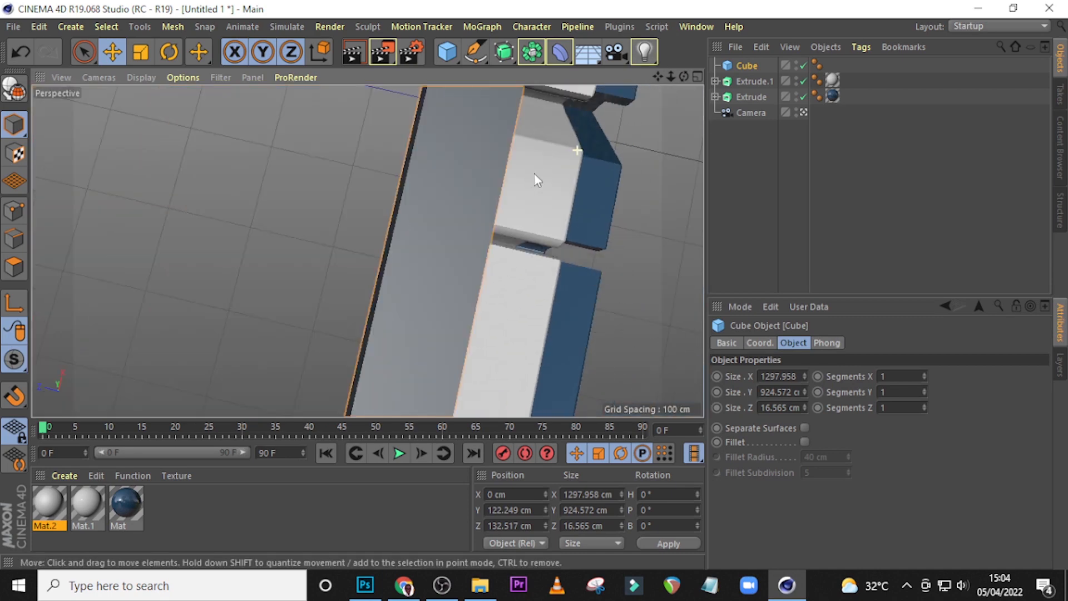
Lower the backing cube to about 17 cm on Y and widen it to about 1673 cm along X
{"action": "mouse_move", "coordinate": [684, 76]}
{"action": "left_mouse_down"}
{"action": "mouse_move", "coordinate": [612, 81]}
{"action": "mouse_move", "coordinate": [367, 251]}
{"action": "mouse_move", "coordinate": [539, 188]}
{"action": "left_mouse_up"}
{"action": "scroll", "coordinate": [674, 220], "scroll_direction": "down", "scroll_amount": 4}
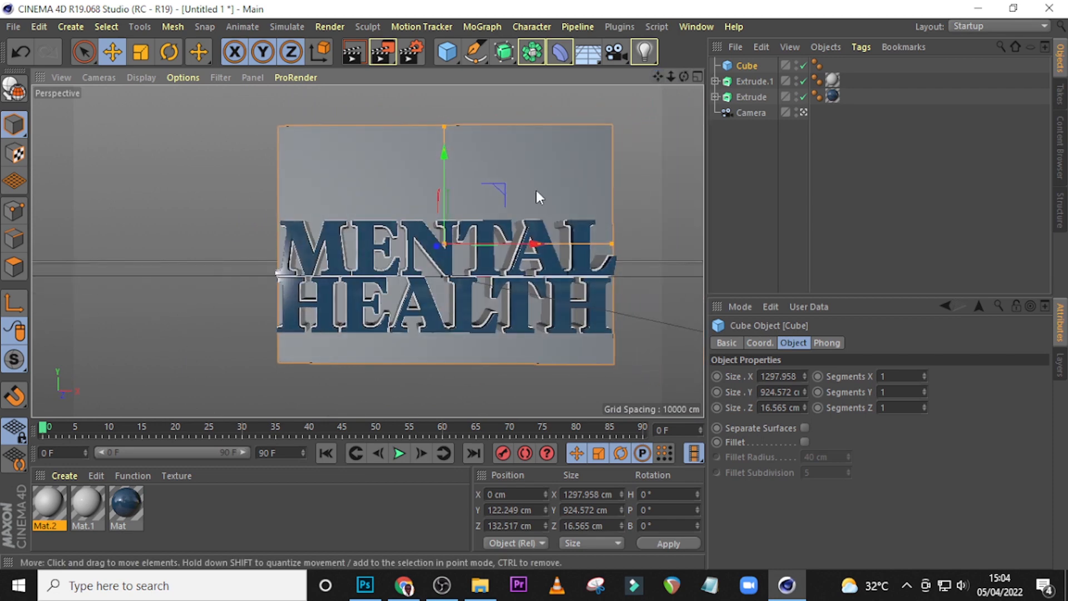
{"action": "left_click_drag", "start_coordinate": [444, 152], "coordinate": [443, 178]}
{"action": "left_click_drag", "start_coordinate": [612, 269], "coordinate": [662, 273]}
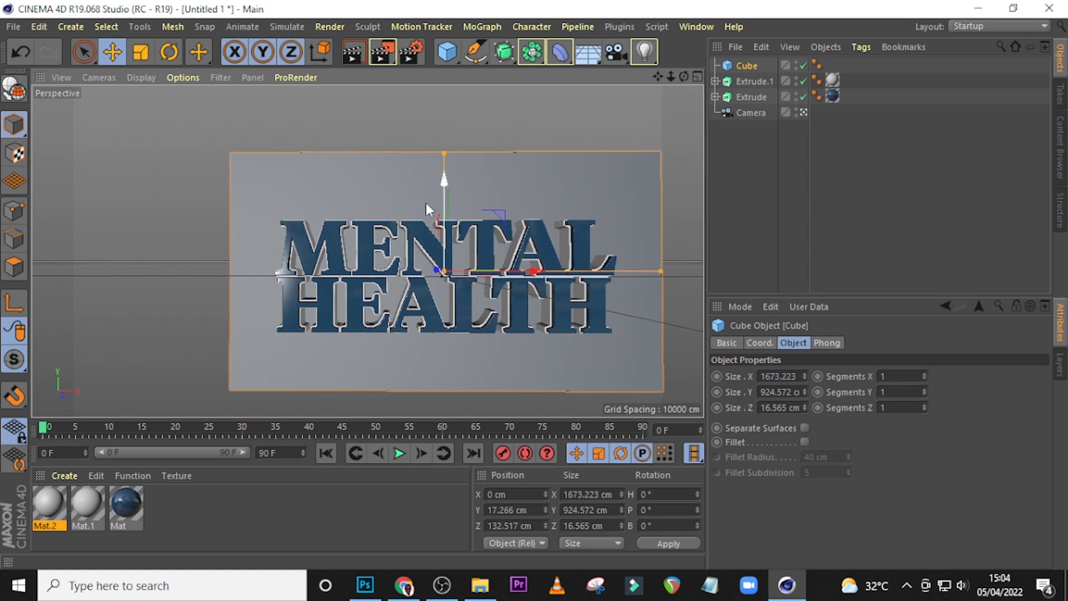
Reframe the scene camera closer on the lettering at a slight side angle, with the white backing panel filling the background
{"action": "scroll", "coordinate": [471, 261], "scroll_direction": "up", "scroll_amount": 3}
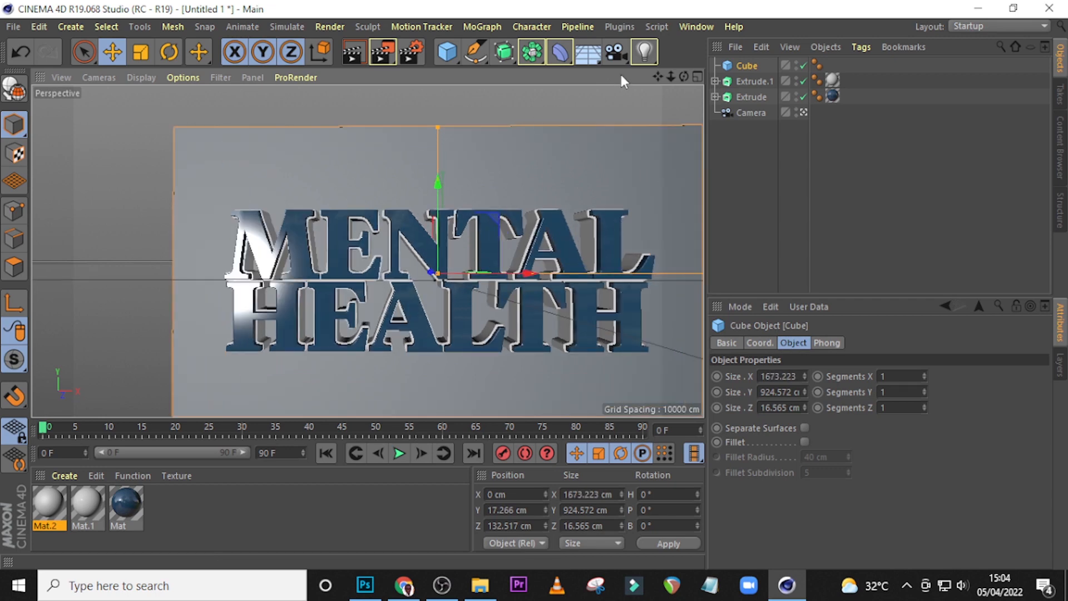
{"action": "scroll", "coordinate": [585, 225], "scroll_direction": "up", "scroll_amount": 5}
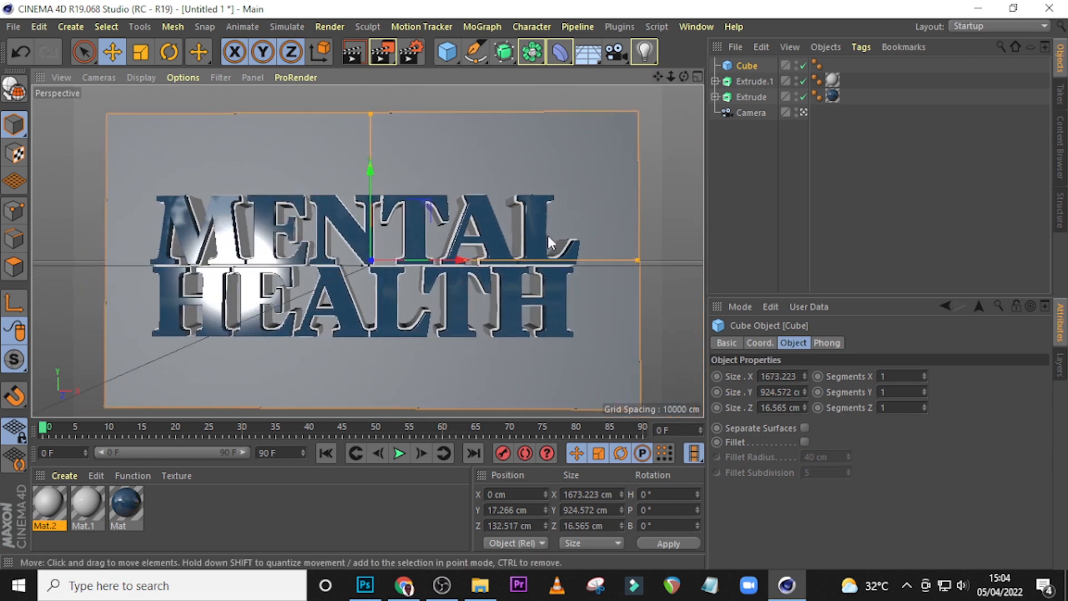
{"action": "scroll", "coordinate": [541, 237], "scroll_direction": "down", "scroll_amount": 2}
{"action": "mouse_move", "coordinate": [658, 76]}
{"action": "left_mouse_down"}
{"action": "mouse_move", "coordinate": [679, 92]}
{"action": "mouse_move", "coordinate": [675, 78]}
{"action": "left_mouse_up"}
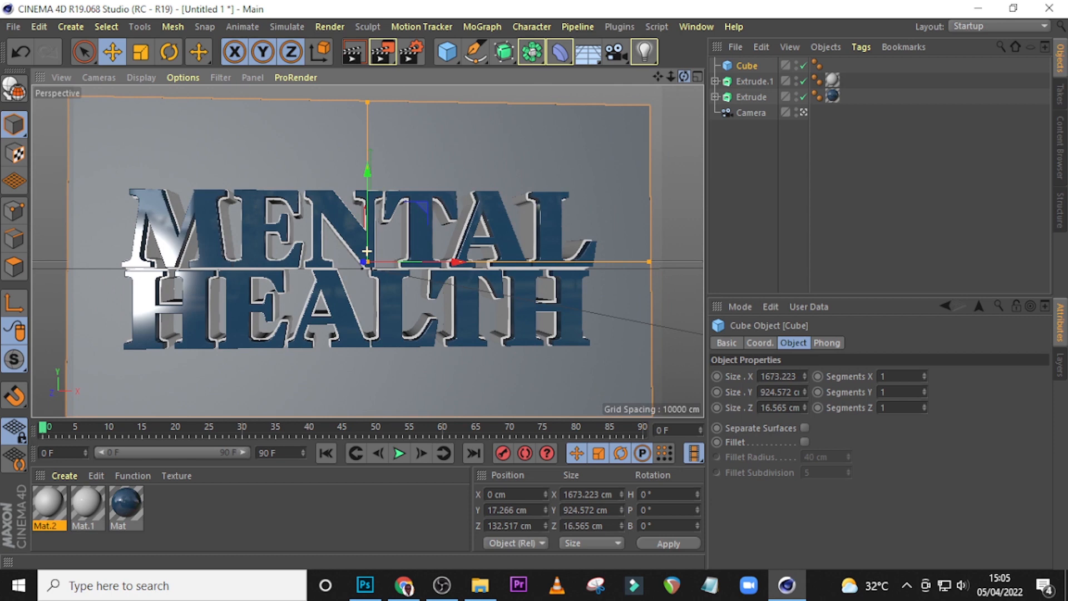
{"action": "left_click", "coordinate": [802, 112]}
{"action": "left_click", "coordinate": [803, 112]}
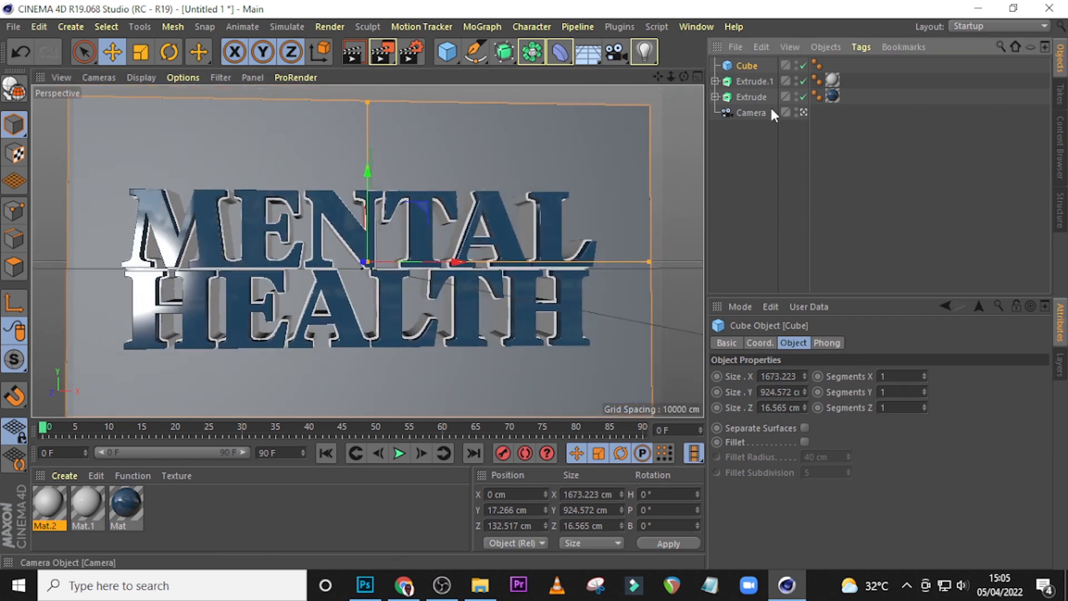
{"action": "scroll", "coordinate": [517, 180], "scroll_direction": "up", "scroll_amount": 2}
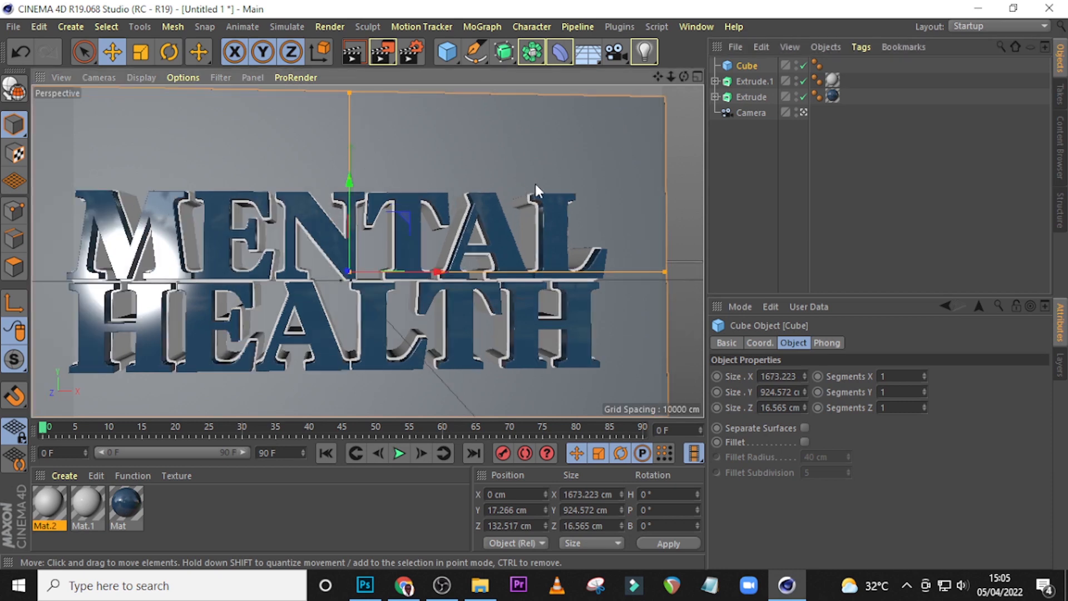
{"action": "left_click_drag", "start_coordinate": [657, 77], "coordinate": [702, 83]}
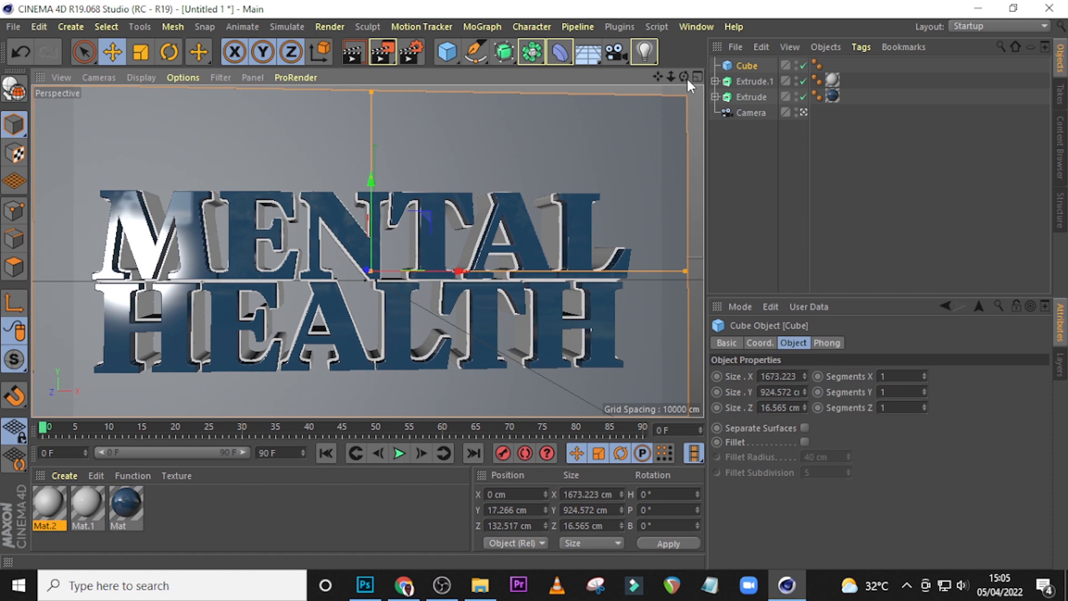
{"action": "left_click_drag", "start_coordinate": [685, 76], "coordinate": [686, 78]}
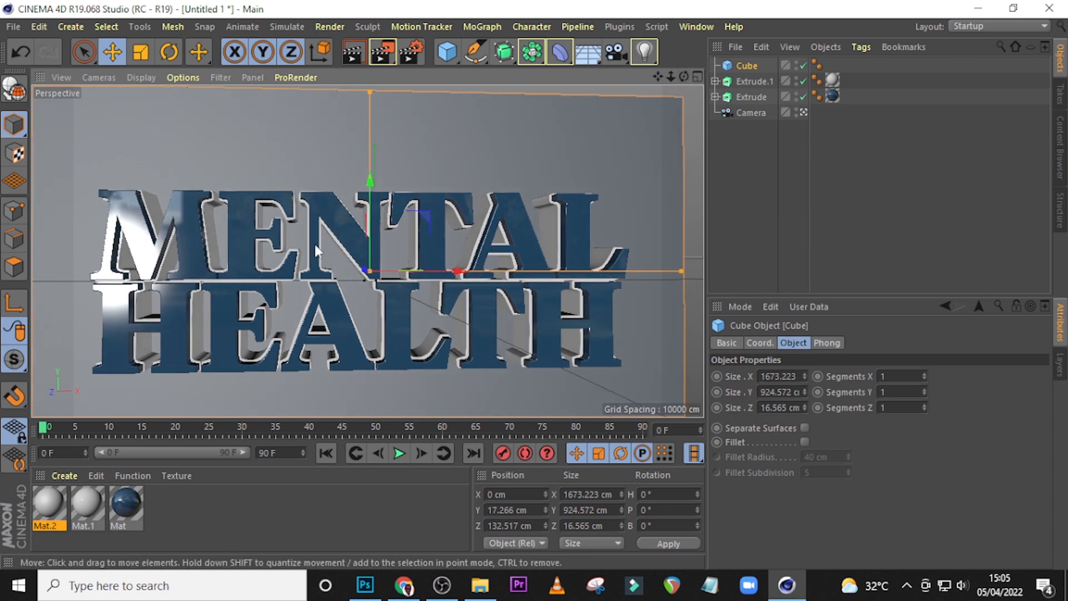
Make Mat.2 pure white with 0% saturation and 100% value, disable its reflectance, and apply it to the backing cube
{"action": "double_click", "coordinate": [49, 503]}
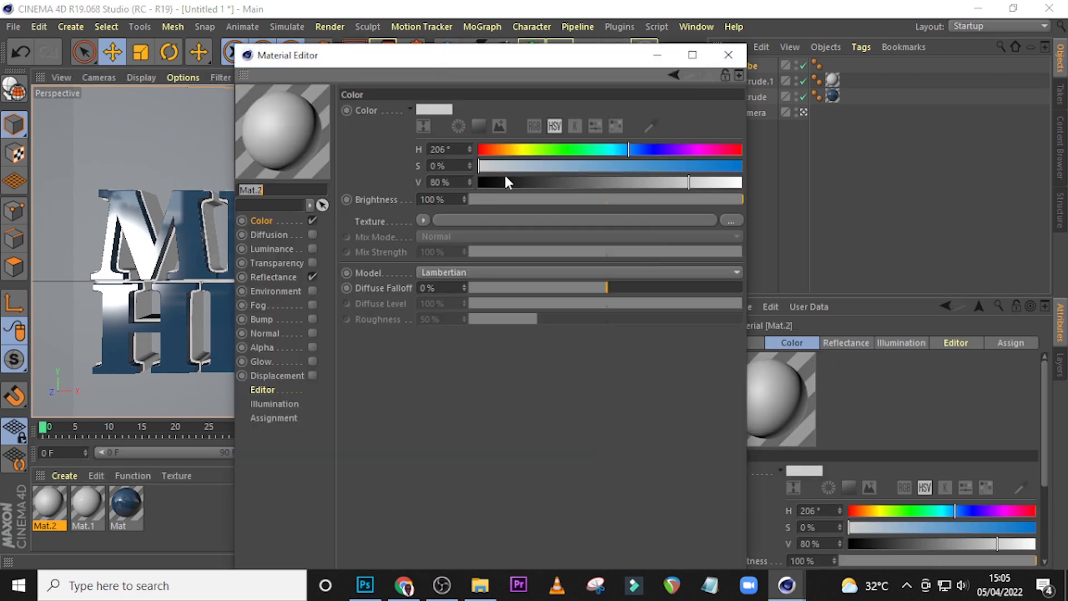
{"action": "left_click_drag", "start_coordinate": [479, 168], "coordinate": [464, 167]}
{"action": "left_click_drag", "start_coordinate": [690, 182], "coordinate": [750, 183]}
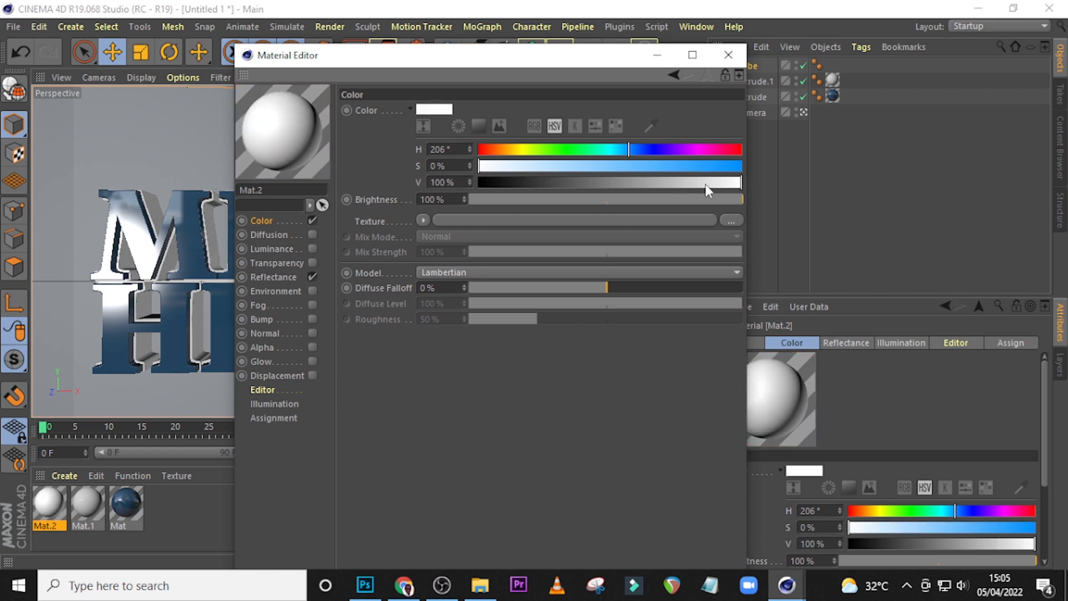
{"action": "left_click", "coordinate": [284, 278]}
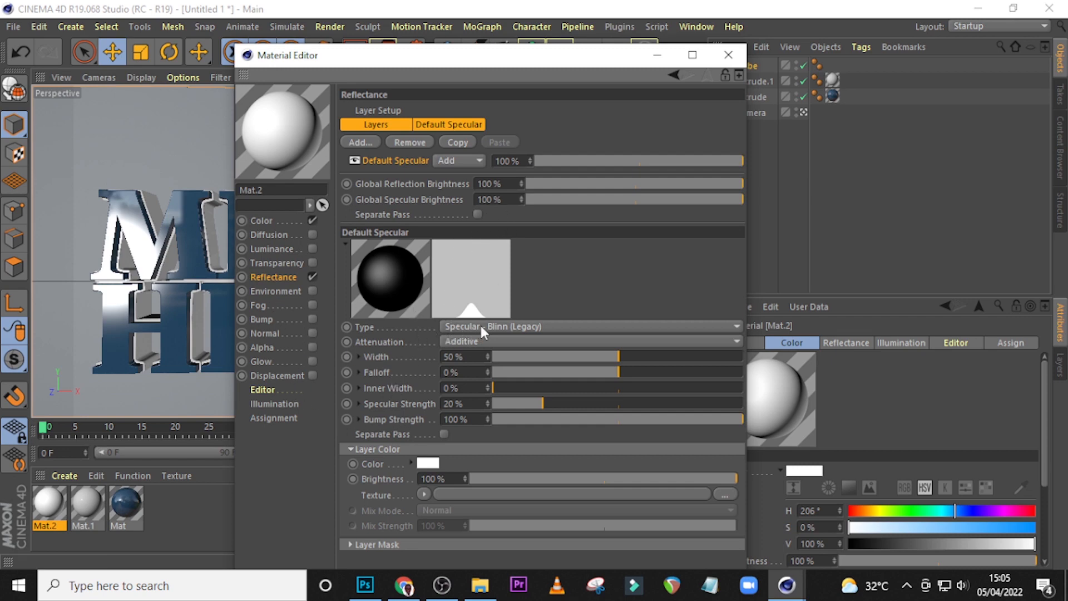
{"action": "left_click", "coordinate": [312, 277]}
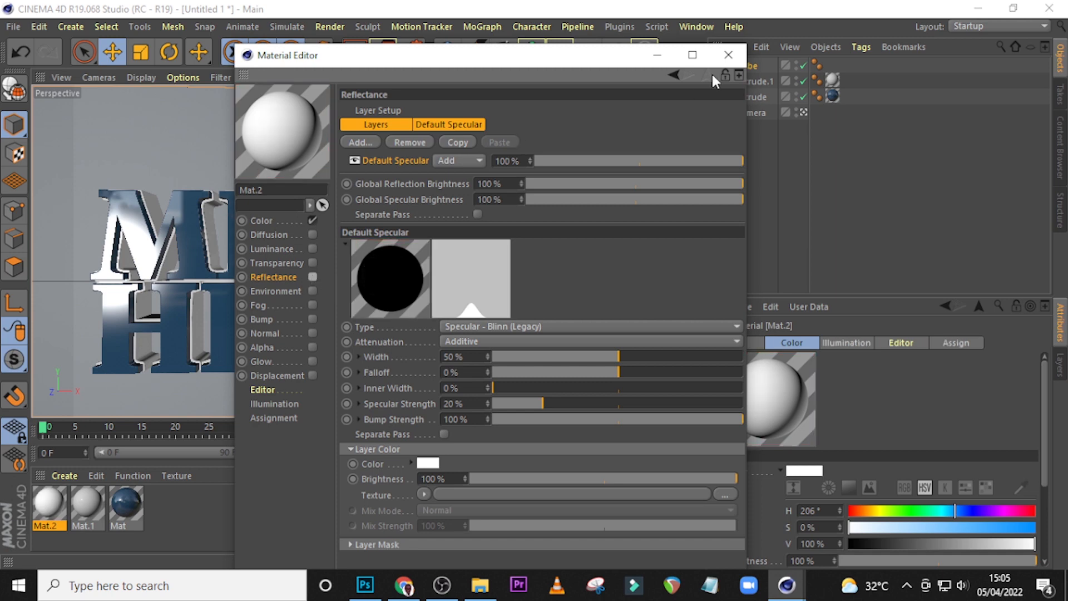
{"action": "left_click", "coordinate": [727, 56]}
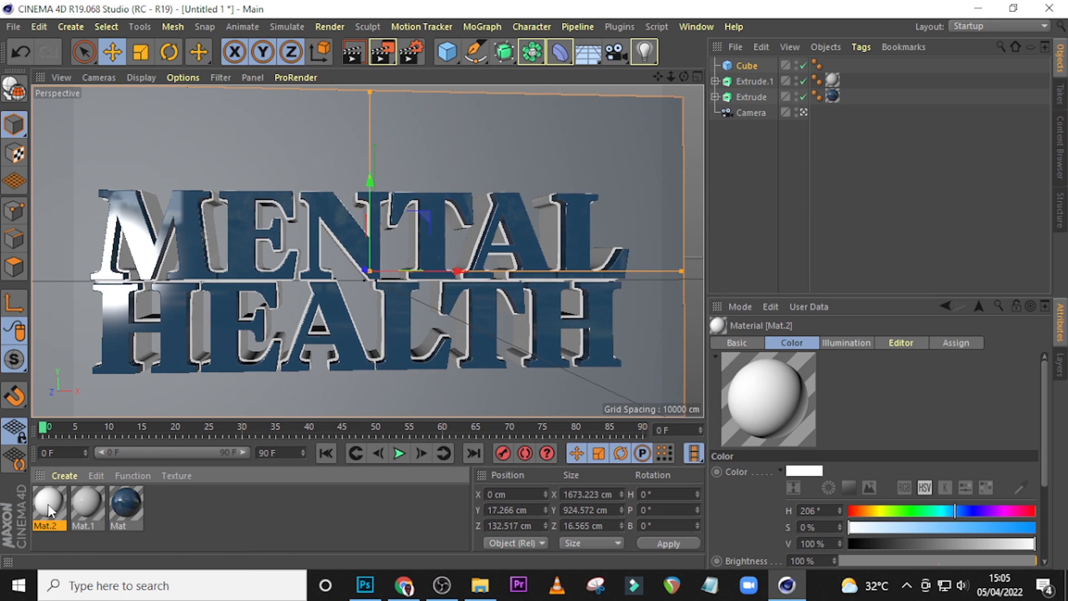
{"action": "left_click_drag", "start_coordinate": [747, 66], "coordinate": [747, 65]}
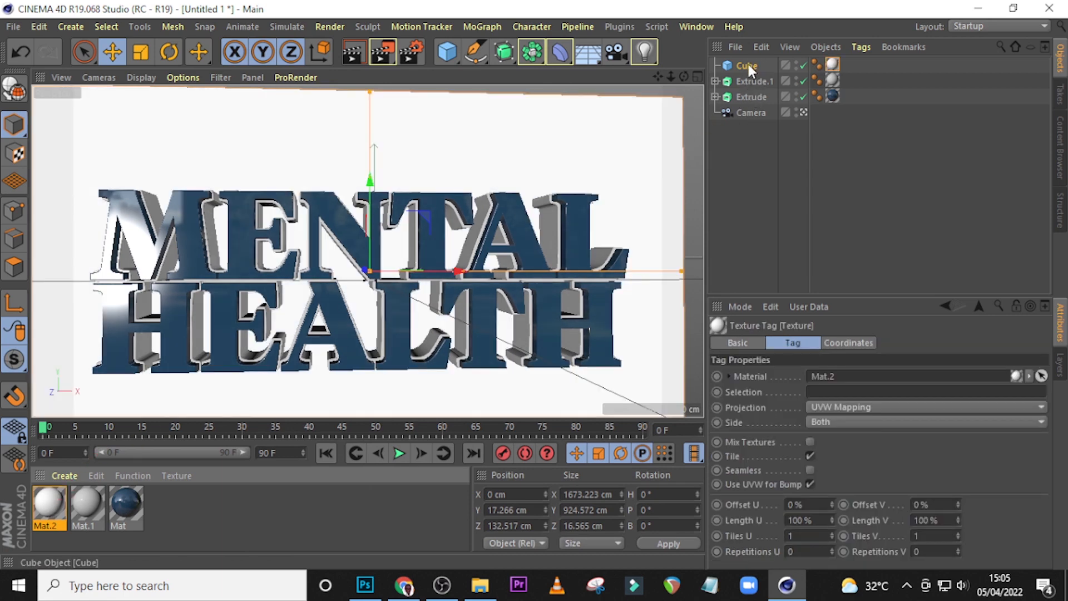
{"action": "left_click", "coordinate": [372, 242]}
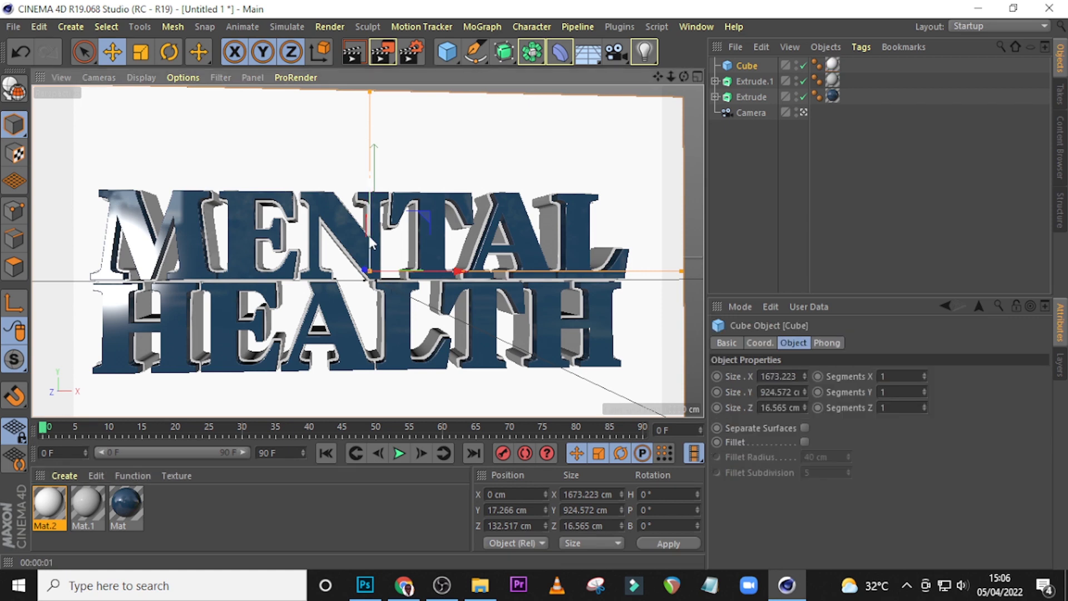
Leave the scene camera view, add a light and move it in front of the lettering to about -754 cm on Z
{"action": "left_click", "coordinate": [801, 112]}
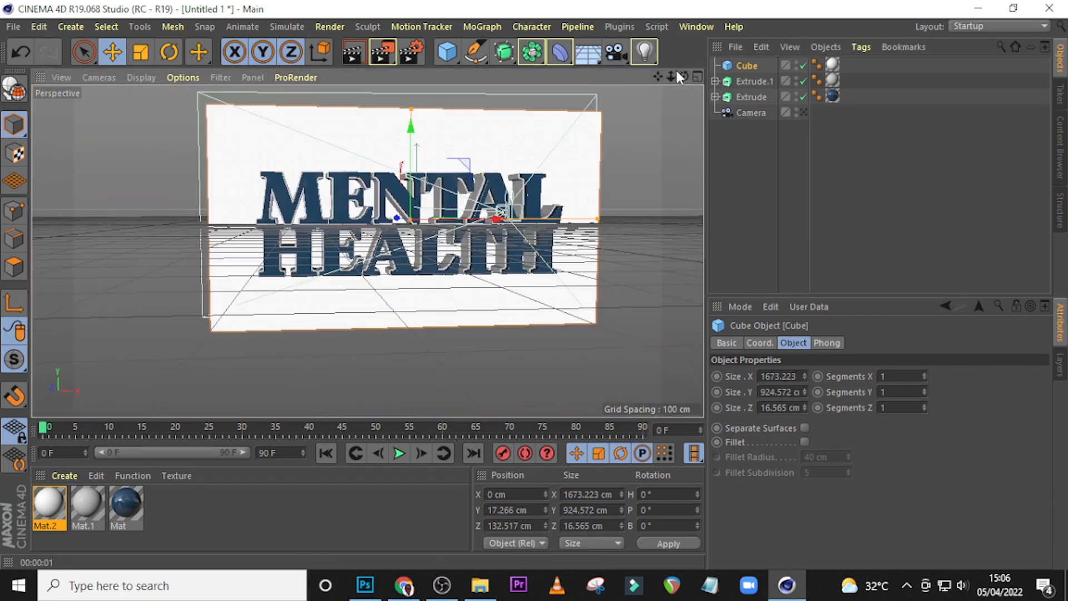
{"action": "mouse_move", "coordinate": [684, 77]}
{"action": "left_mouse_down"}
{"action": "mouse_move", "coordinate": [612, 80]}
{"action": "mouse_move", "coordinate": [642, 96]}
{"action": "mouse_move", "coordinate": [657, 76]}
{"action": "mouse_move", "coordinate": [676, 77]}
{"action": "left_mouse_up"}
{"action": "left_click", "coordinate": [698, 76]}
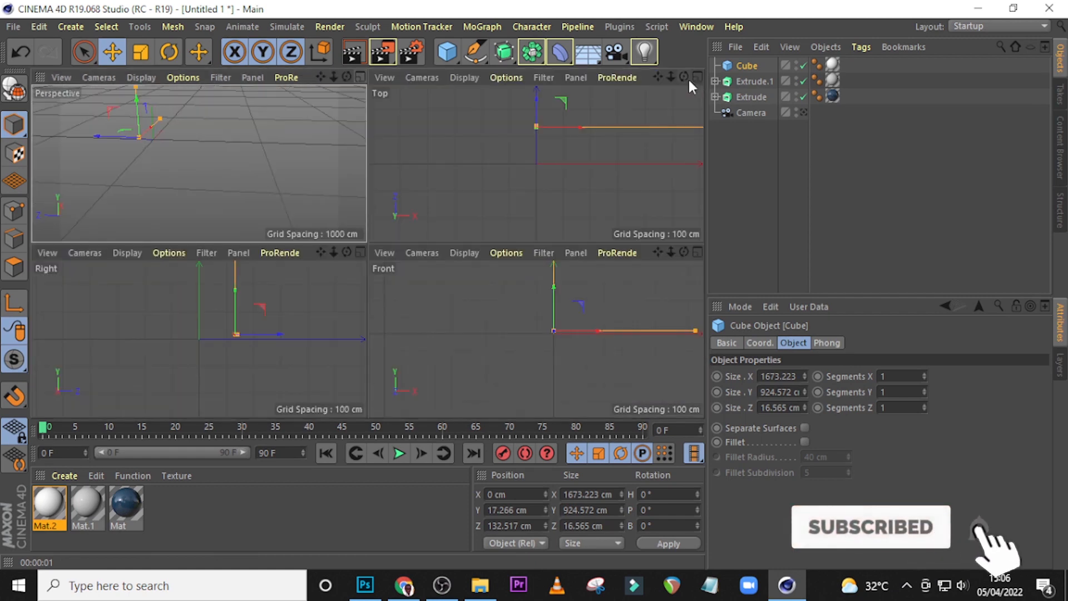
{"action": "left_click", "coordinate": [360, 76]}
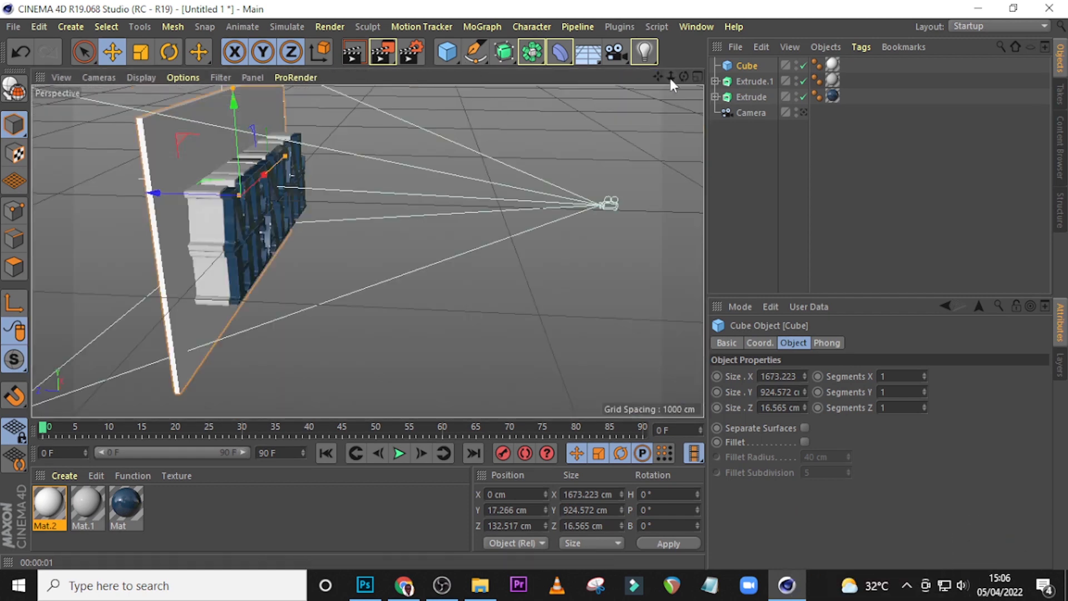
{"action": "left_click_drag", "start_coordinate": [684, 75], "coordinate": [690, 79]}
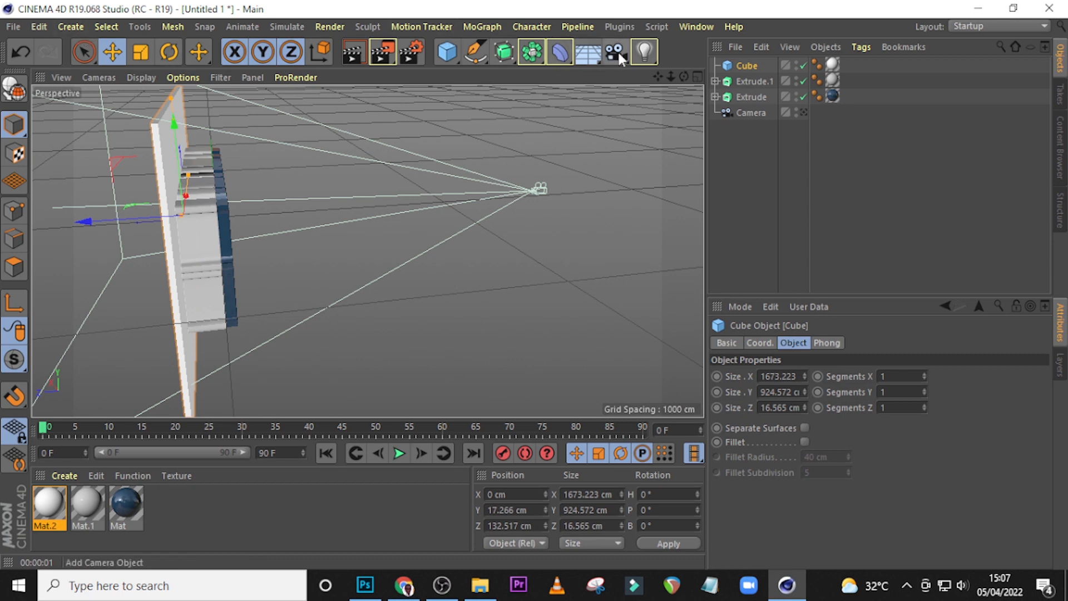
{"action": "left_click", "coordinate": [645, 52]}
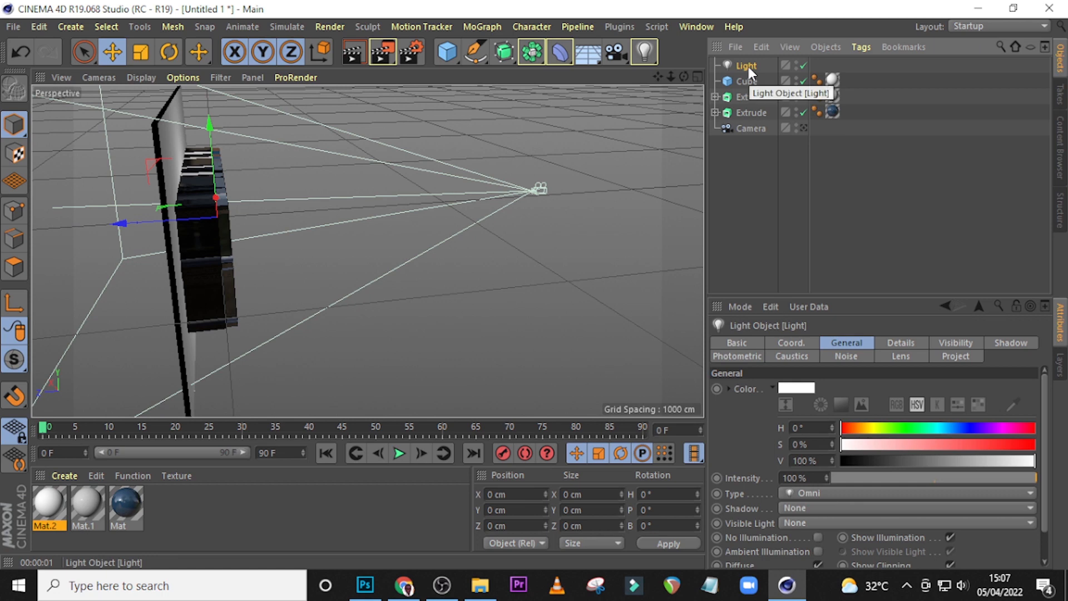
{"action": "scroll", "coordinate": [216, 216], "scroll_direction": "down", "scroll_amount": 3}
{"action": "mouse_move", "coordinate": [217, 216]}
{"action": "left_mouse_down"}
{"action": "mouse_move", "coordinate": [223, 240]}
{"action": "mouse_move", "coordinate": [206, 219]}
{"action": "left_mouse_up"}
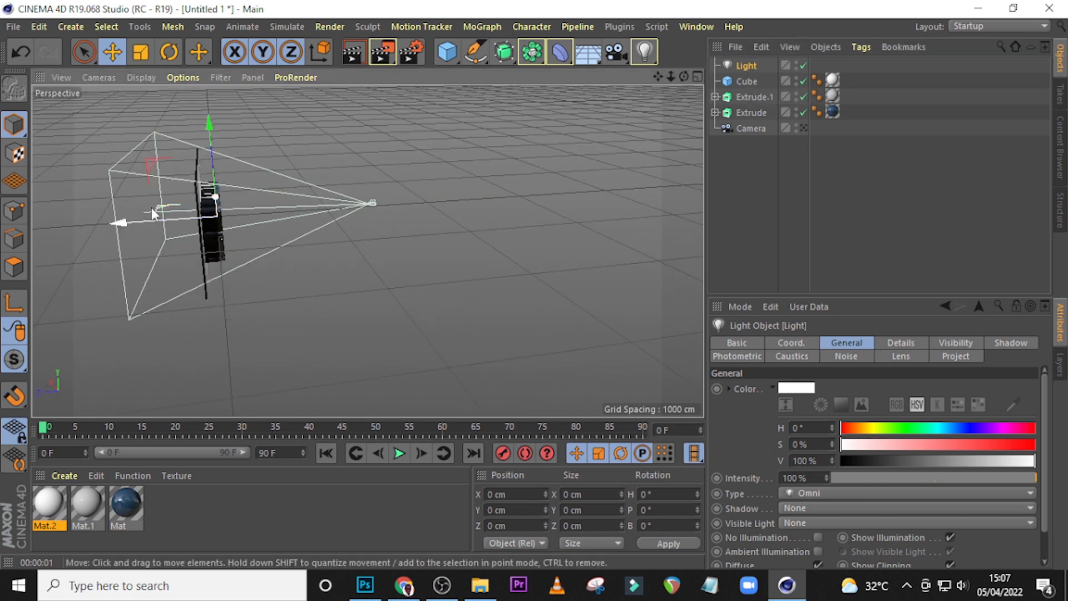
{"action": "left_click_drag", "start_coordinate": [117, 223], "coordinate": [204, 223]}
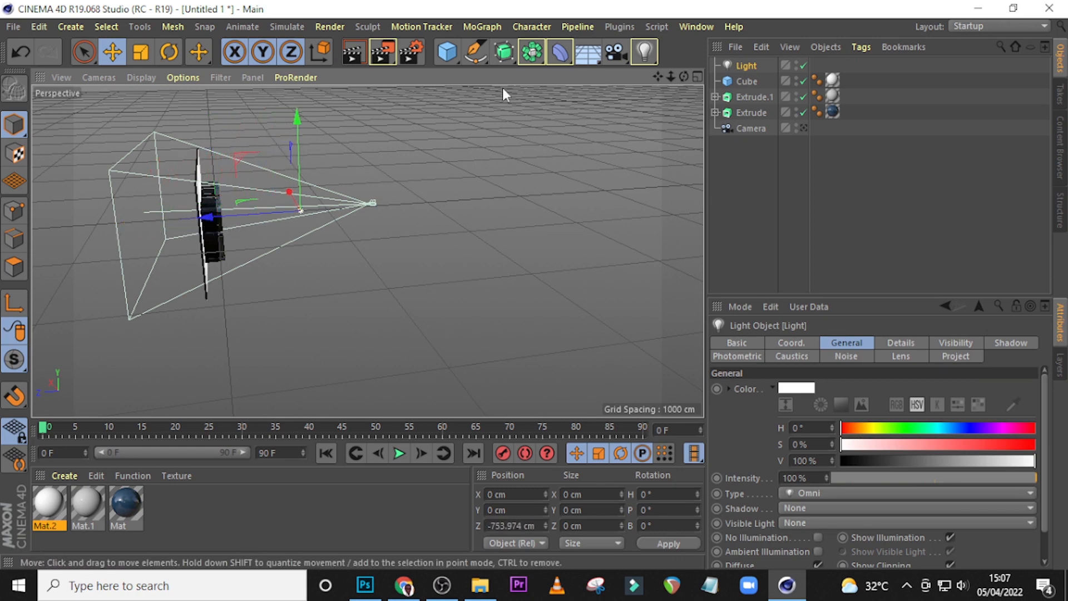
Move the light sideways along X to about 930 cm, using the four-view layout with the side and top views zoomed out
{"action": "left_click", "coordinate": [696, 77]}
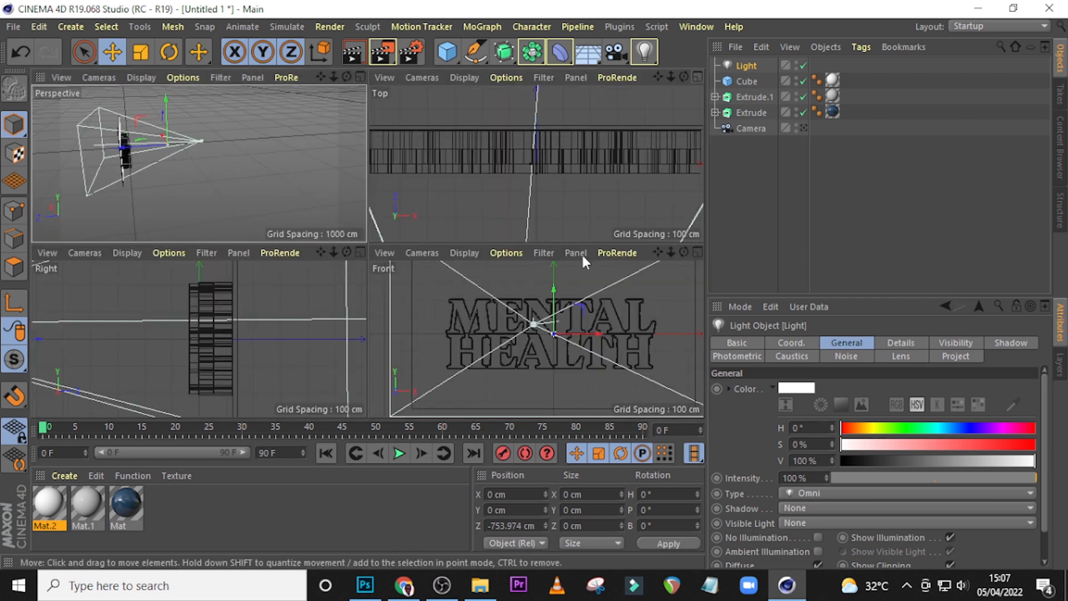
{"action": "left_click_drag", "start_coordinate": [603, 329], "coordinate": [764, 330]}
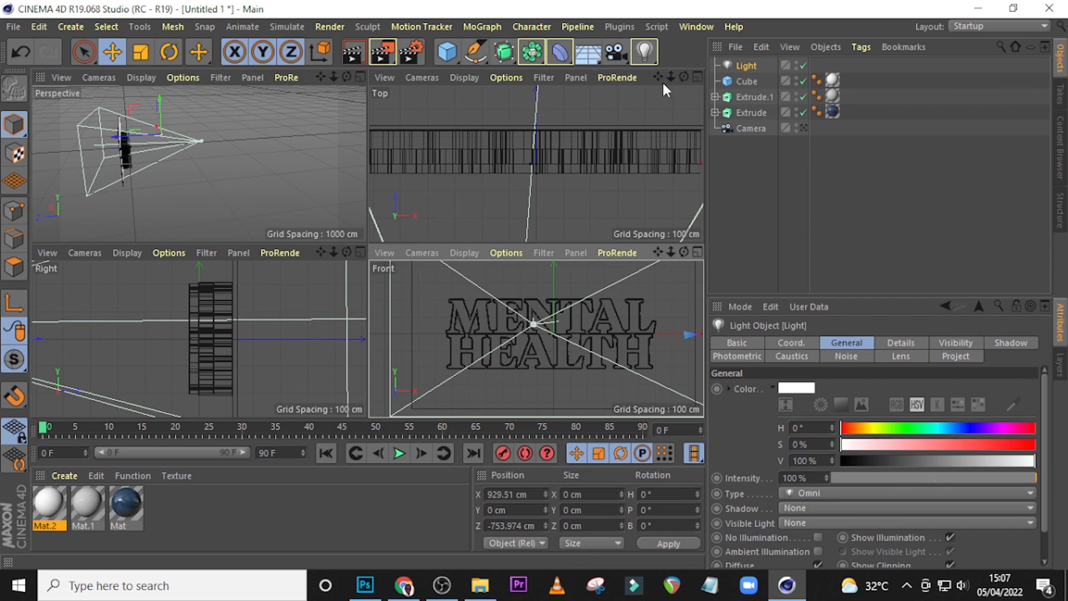
{"action": "scroll", "coordinate": [195, 334], "scroll_direction": "down", "scroll_amount": 4}
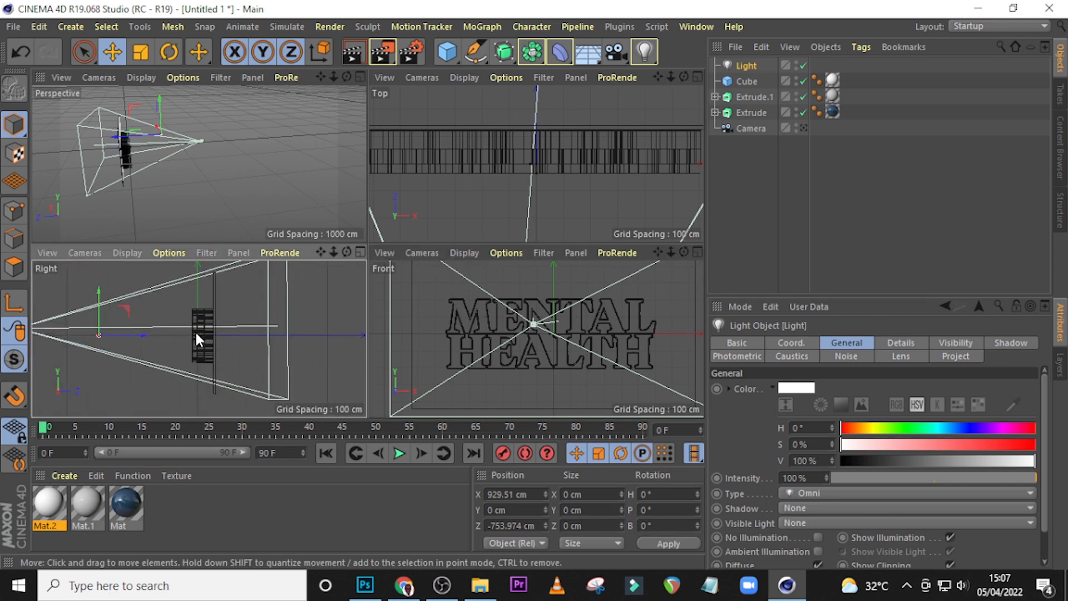
{"action": "scroll", "coordinate": [562, 187], "scroll_direction": "down", "scroll_amount": 5}
{"action": "scroll", "coordinate": [562, 188], "scroll_direction": "down", "scroll_amount": 3}
{"action": "scroll", "coordinate": [560, 182], "scroll_direction": "up", "scroll_amount": 1}
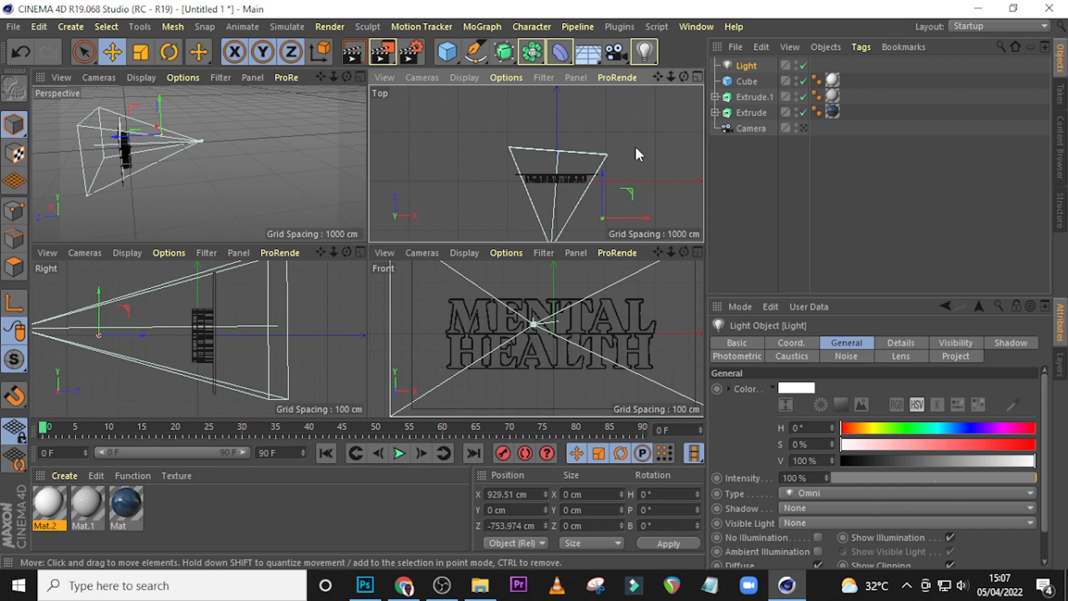
Add a second light and move it in front of the lettering to about -899 cm on X and -729 cm on Z
{"action": "left_click", "coordinate": [644, 51]}
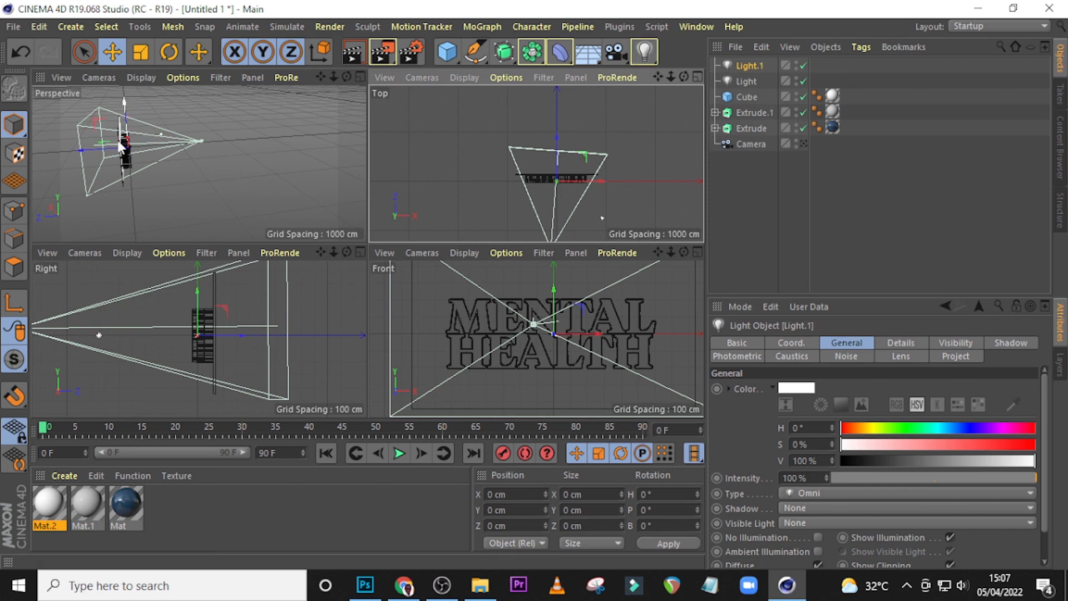
{"action": "left_click_drag", "start_coordinate": [79, 154], "coordinate": [143, 163]}
{"action": "left_click_drag", "start_coordinate": [599, 332], "coordinate": [446, 331]}
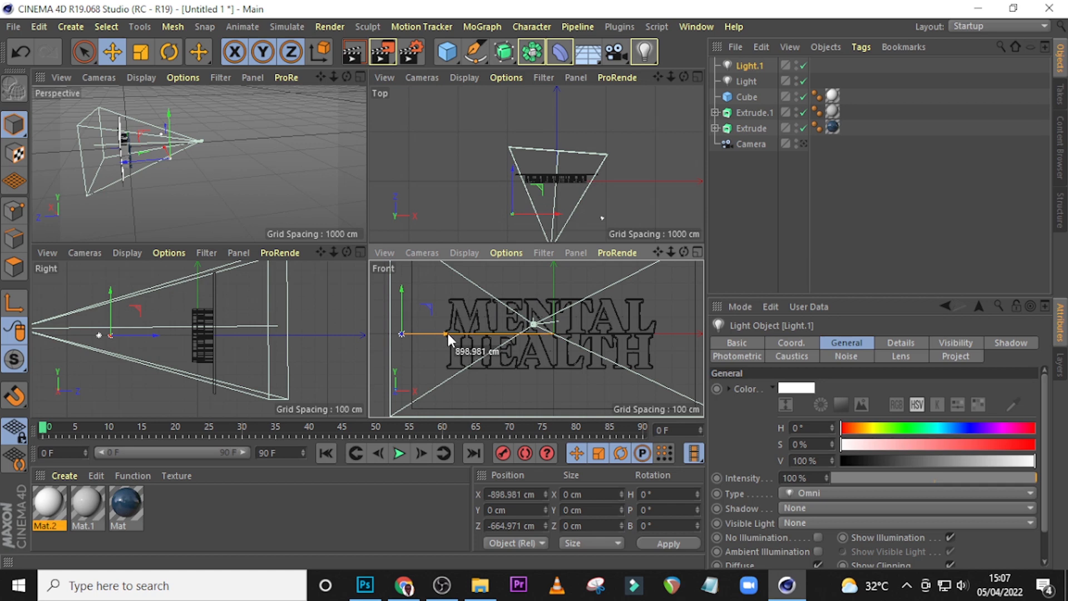
{"action": "left_click_drag", "start_coordinate": [446, 331], "coordinate": [446, 332]}
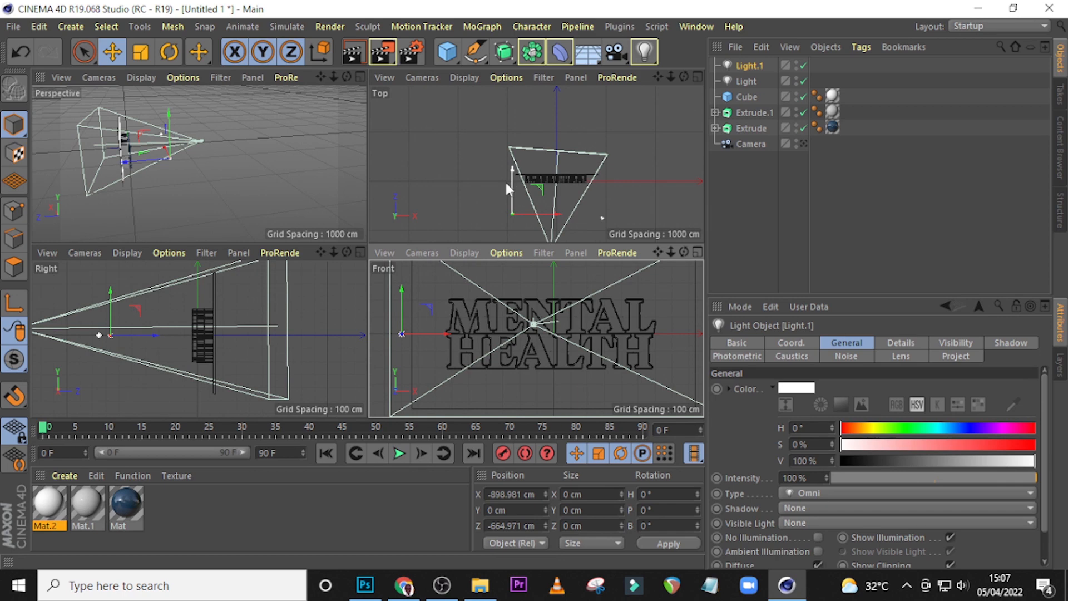
{"action": "left_click_drag", "start_coordinate": [507, 183], "coordinate": [511, 170]}
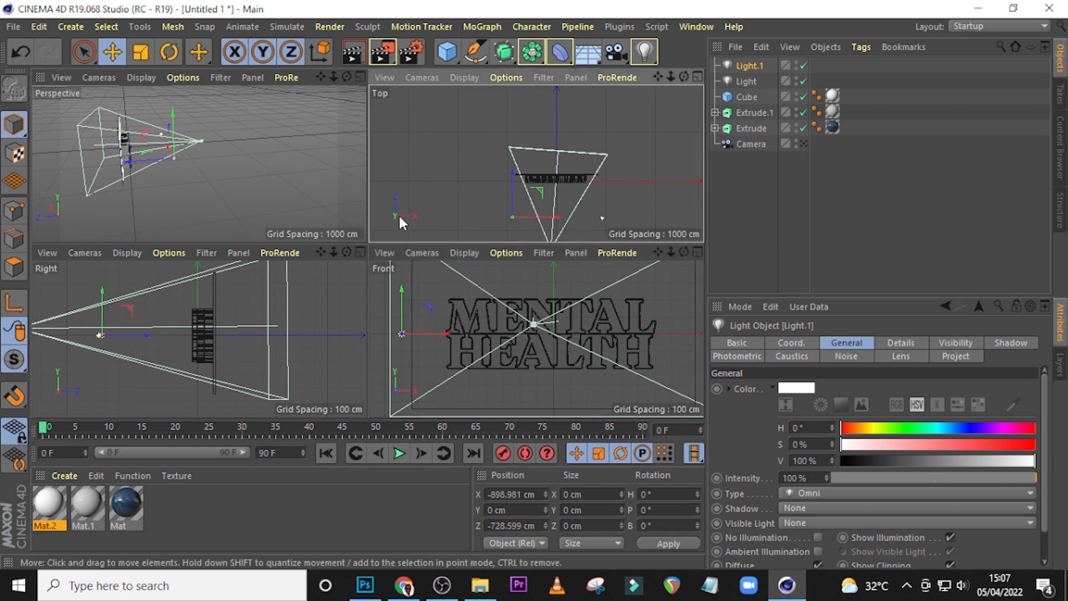
Add a third light below and in front of the lettering, at about -599 cm on Y and -749 cm on Z
{"action": "left_click", "coordinate": [635, 54]}
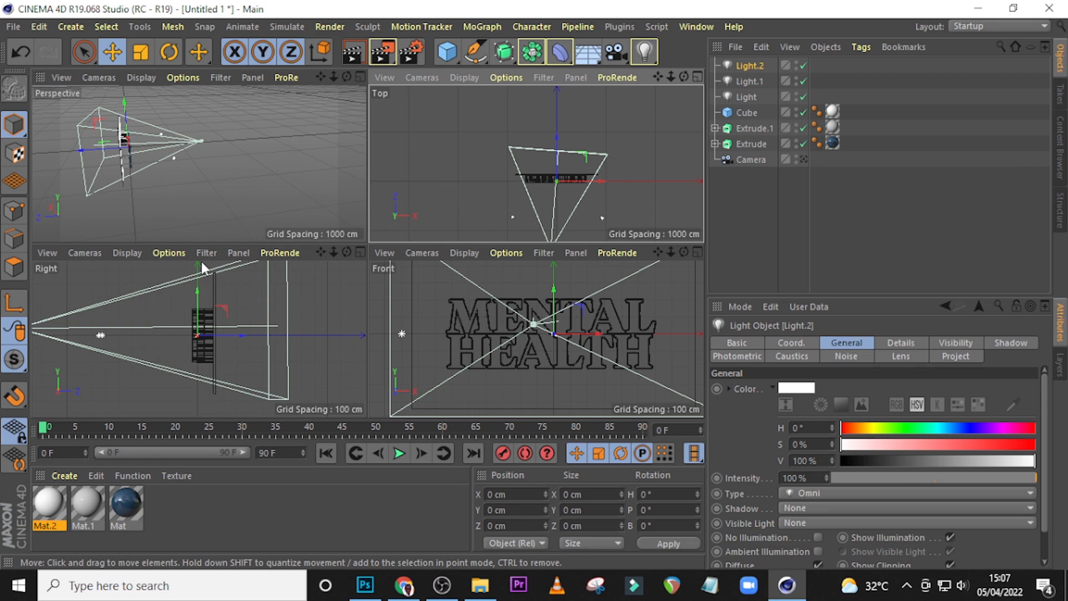
{"action": "left_click_drag", "start_coordinate": [126, 103], "coordinate": [133, 133]}
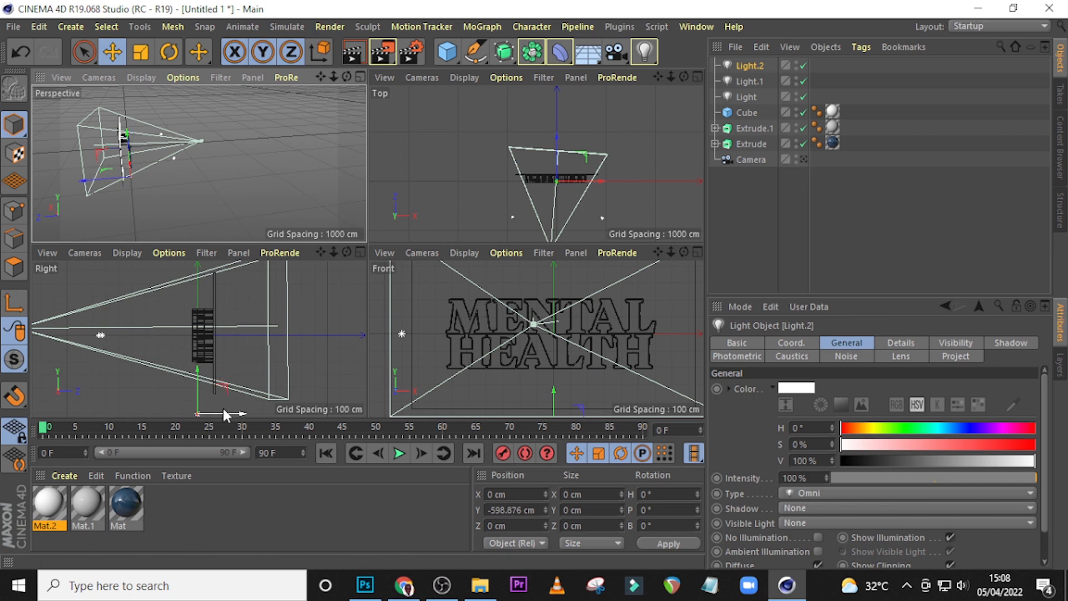
{"action": "left_click_drag", "start_coordinate": [239, 413], "coordinate": [191, 402]}
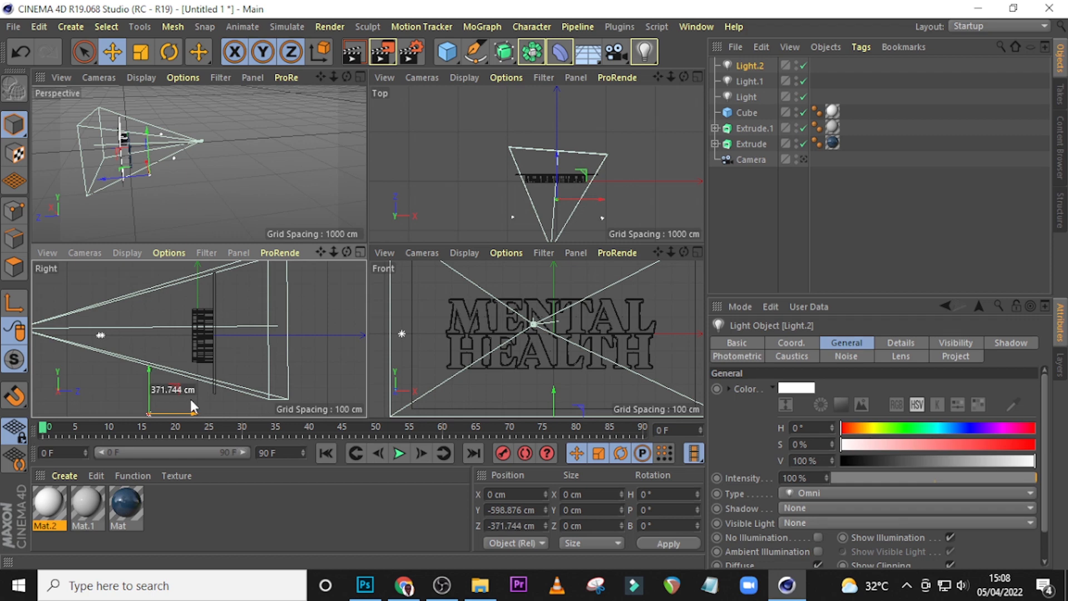
{"action": "left_click_drag", "start_coordinate": [191, 401], "coordinate": [167, 413]}
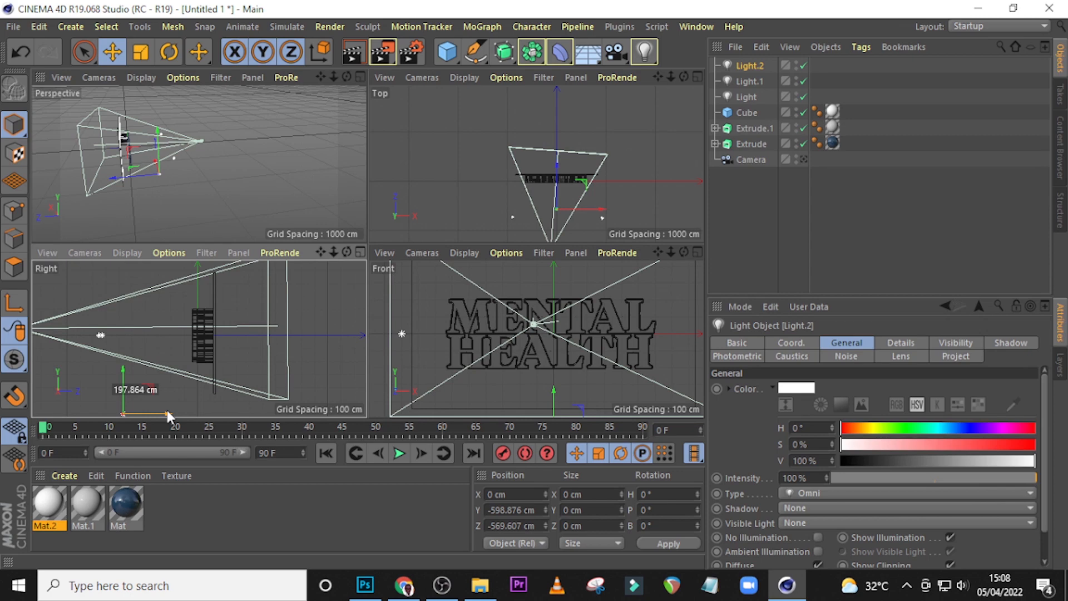
{"action": "left_click_drag", "start_coordinate": [167, 413], "coordinate": [144, 413]}
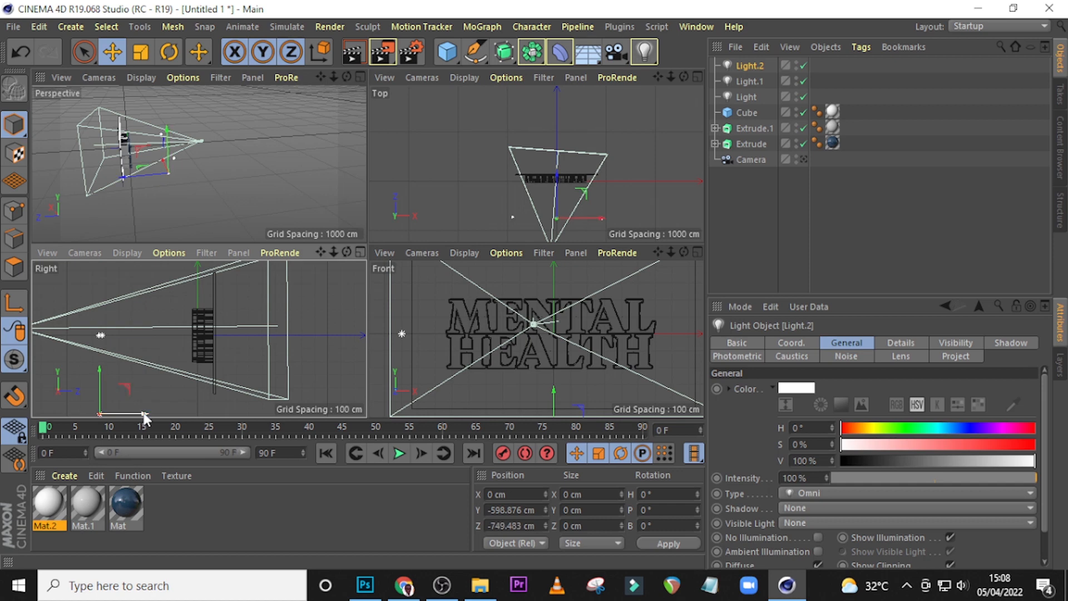
Add a fourth light above and in front of the lettering, at about 492 cm on Y and -702 cm on Z
{"action": "left_click", "coordinate": [644, 51]}
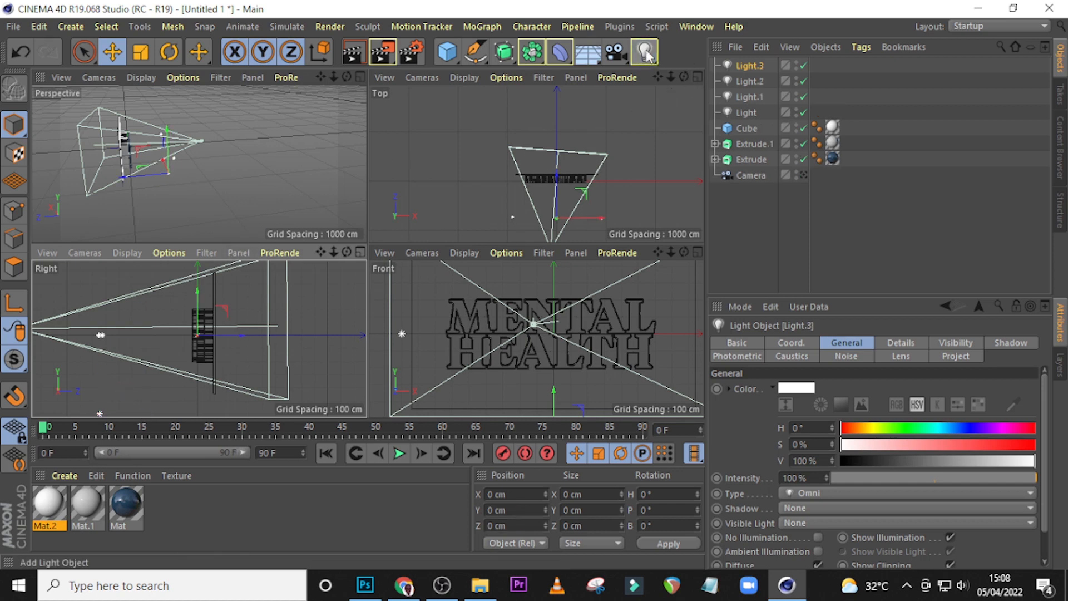
{"action": "left_click_drag", "start_coordinate": [242, 334], "coordinate": [152, 338]}
{"action": "left_click_drag", "start_coordinate": [106, 300], "coordinate": [106, 239]}
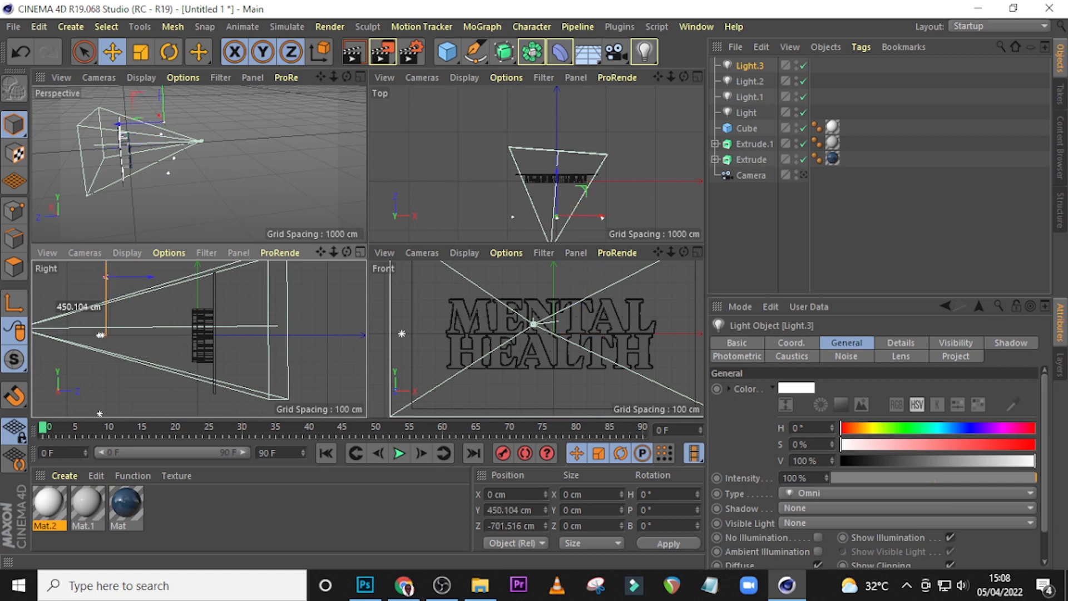
{"action": "left_click_drag", "start_coordinate": [105, 276], "coordinate": [105, 295]}
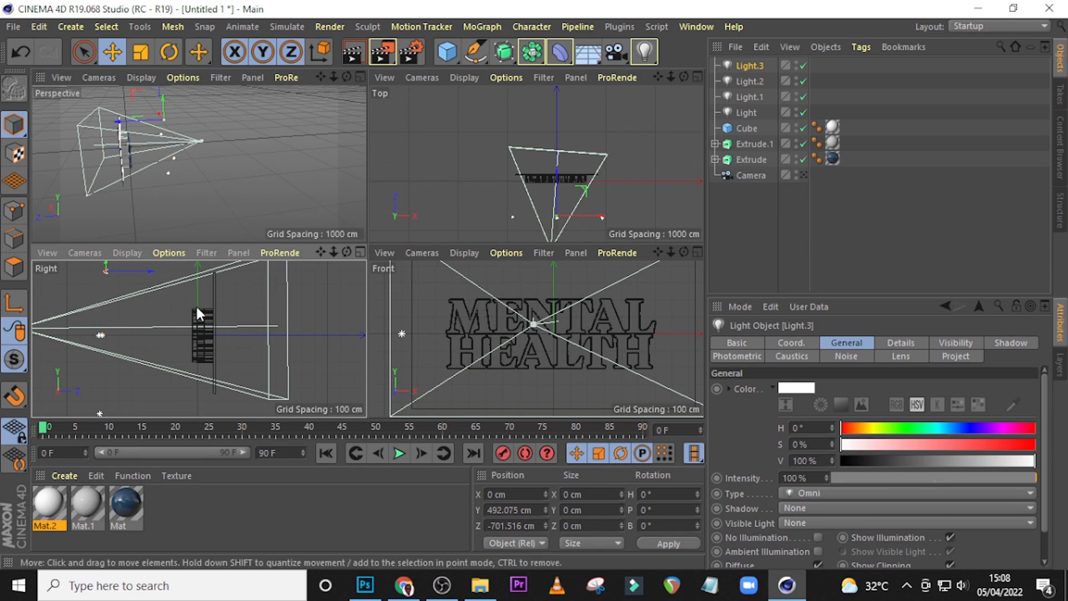
Set the shadow of all four lights to Shadow Maps (Soft) and render the scene camera's view in the Picture Viewer
{"action": "left_click", "coordinate": [359, 78]}
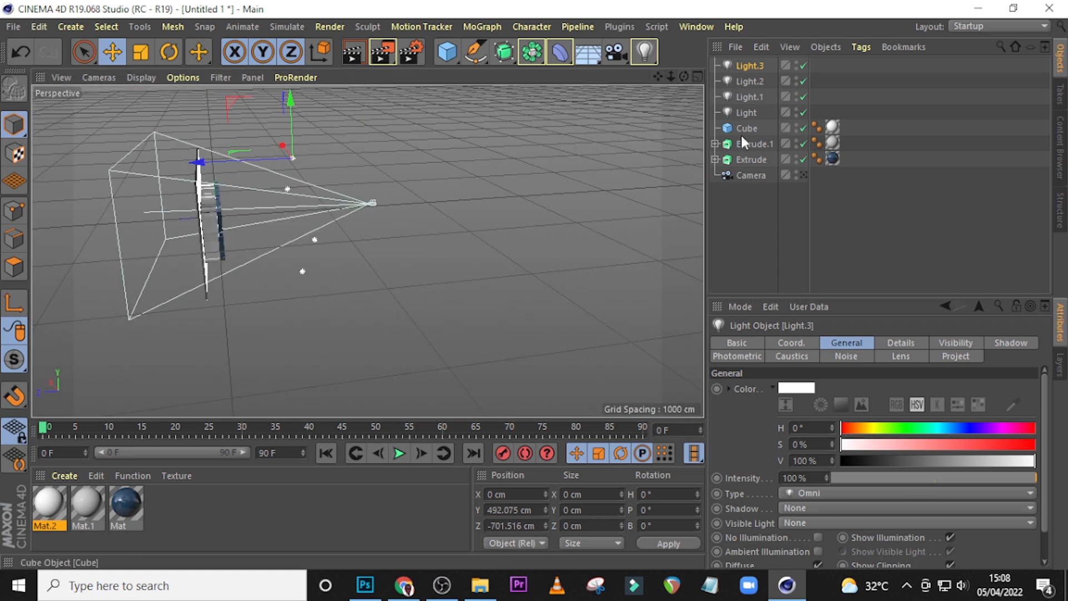
{"action": "left_click", "coordinate": [803, 175]}
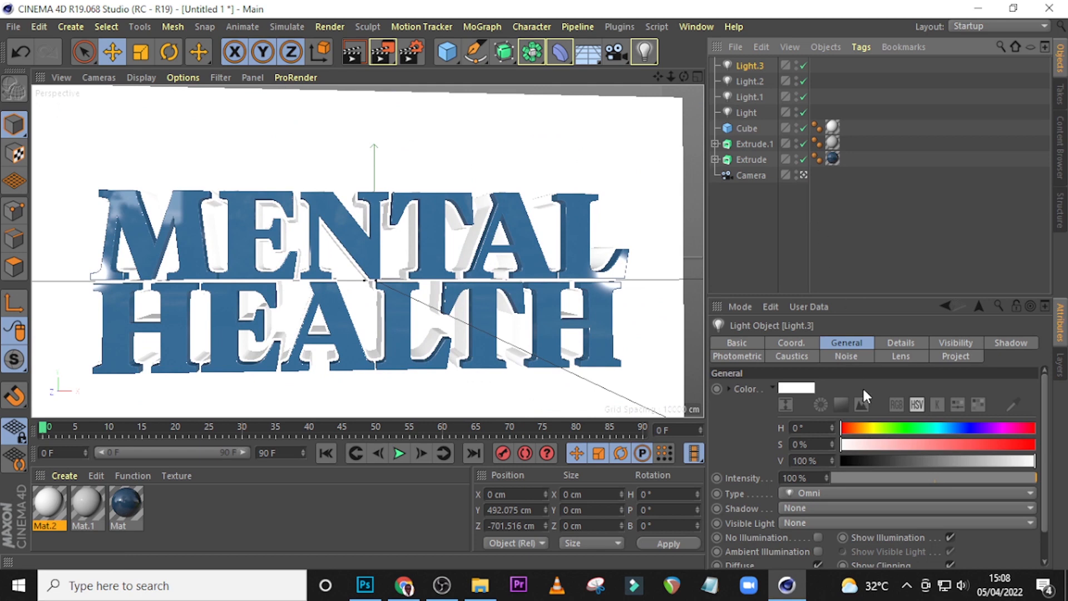
{"action": "left_click", "coordinate": [749, 115], "text": "shift"}
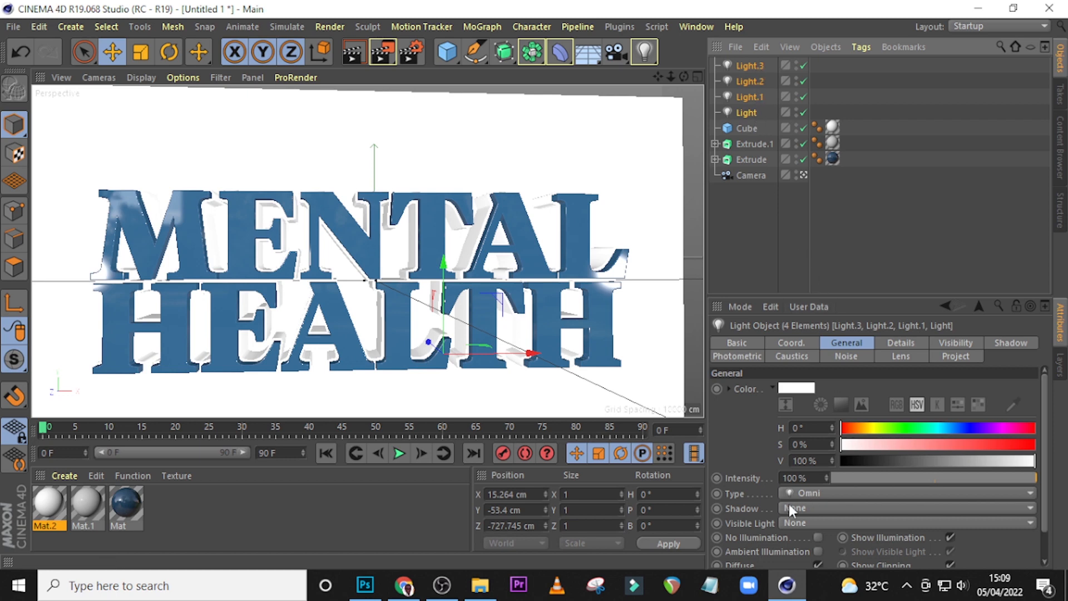
{"action": "left_click", "coordinate": [818, 508]}
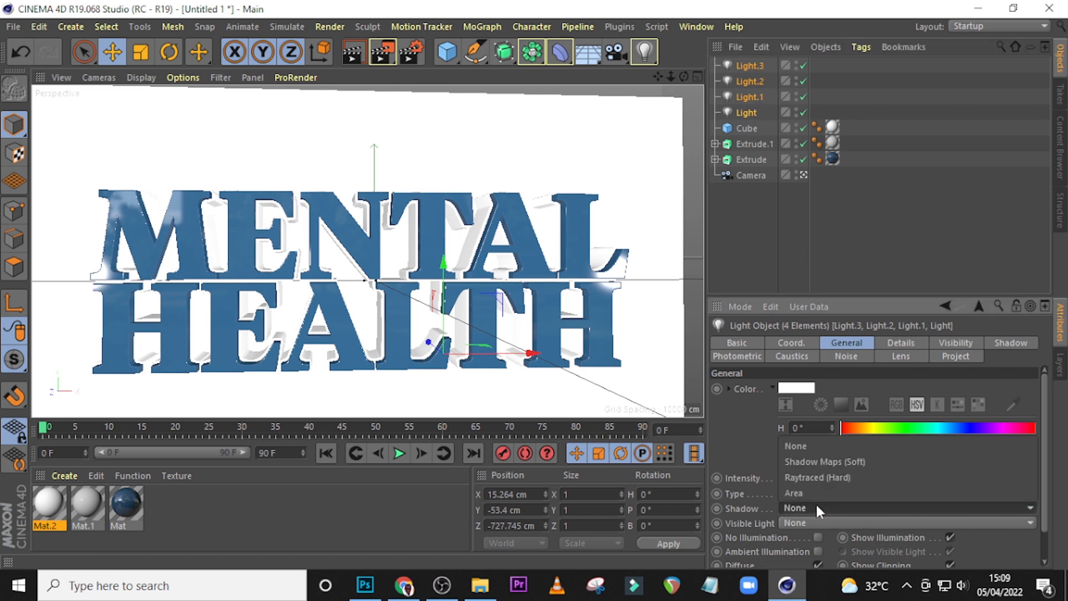
{"action": "left_click", "coordinate": [812, 462]}
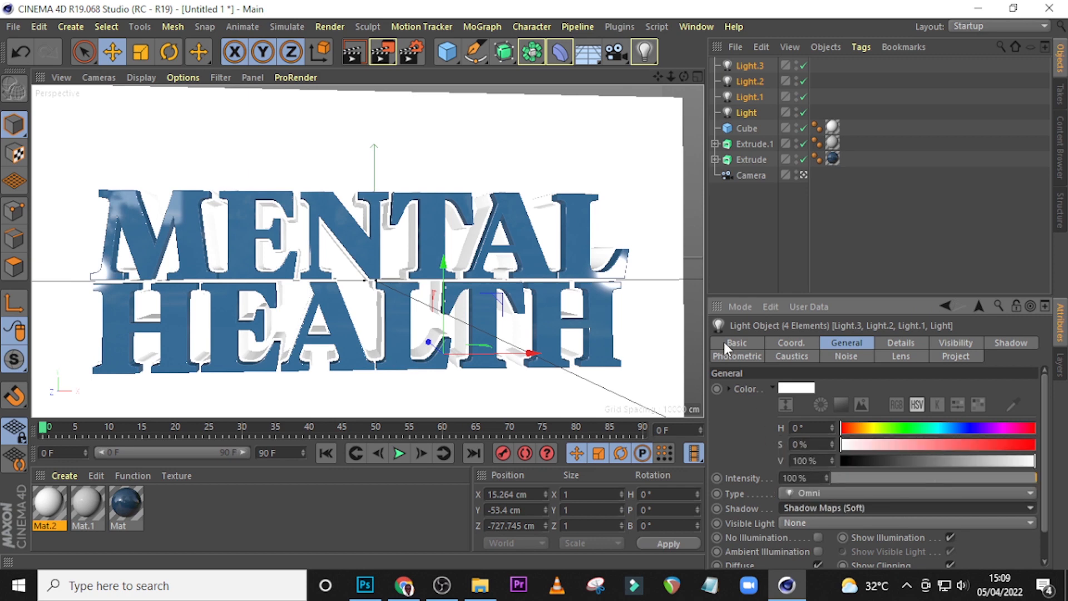
{"action": "left_click", "coordinate": [382, 51]}
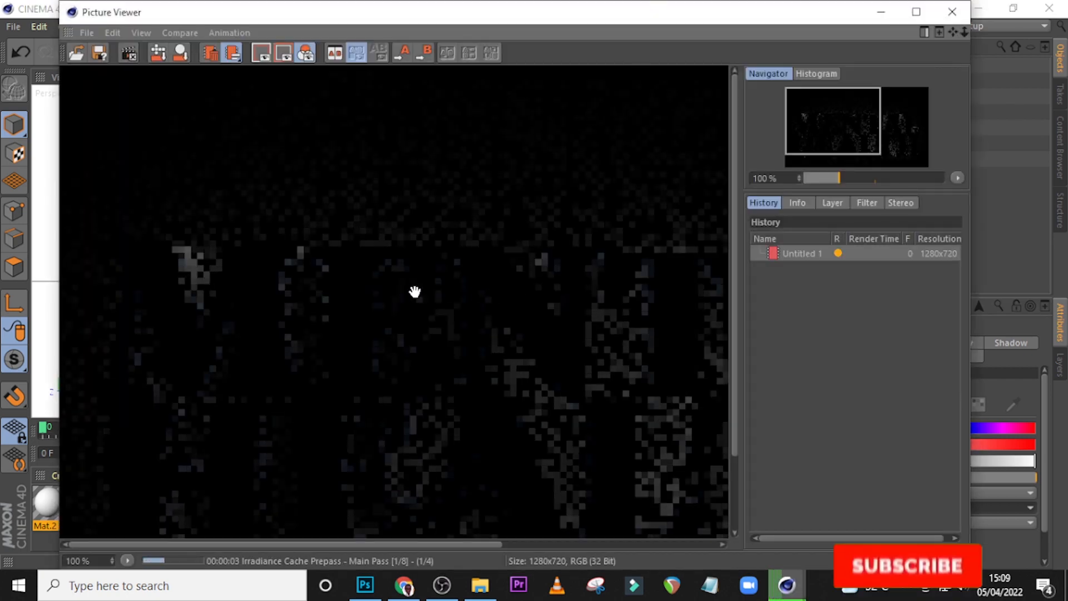
{"action": "scroll", "coordinate": [415, 291], "scroll_direction": "down", "scroll_amount": 3}
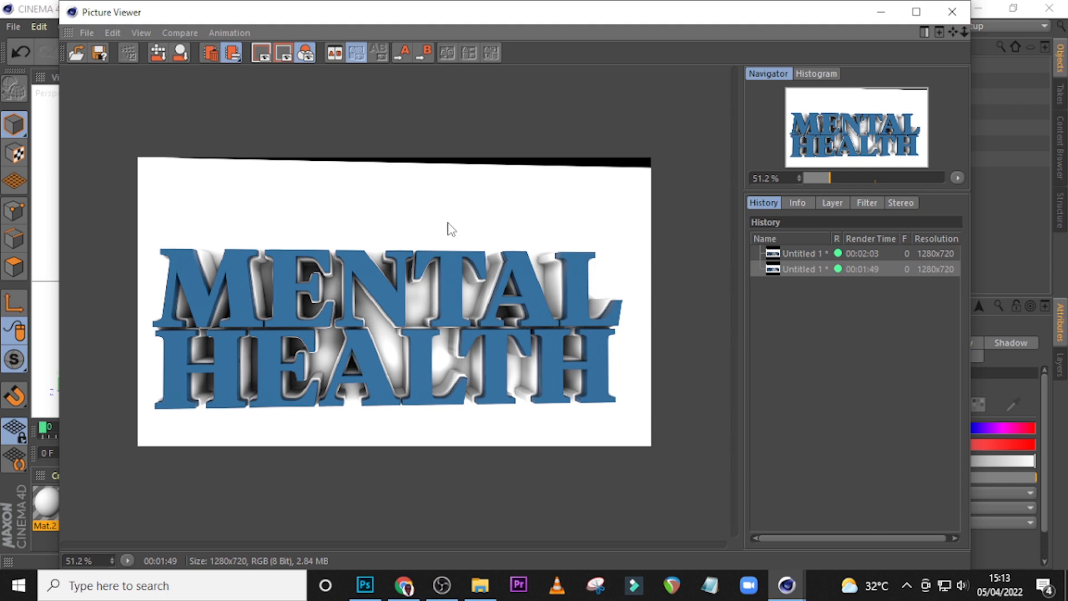
Switch to File Explorer and look into the SAVE WORK folder inside C4D on the MEDIA FILES (E:) drive
{"action": "left_click", "coordinate": [480, 584]}
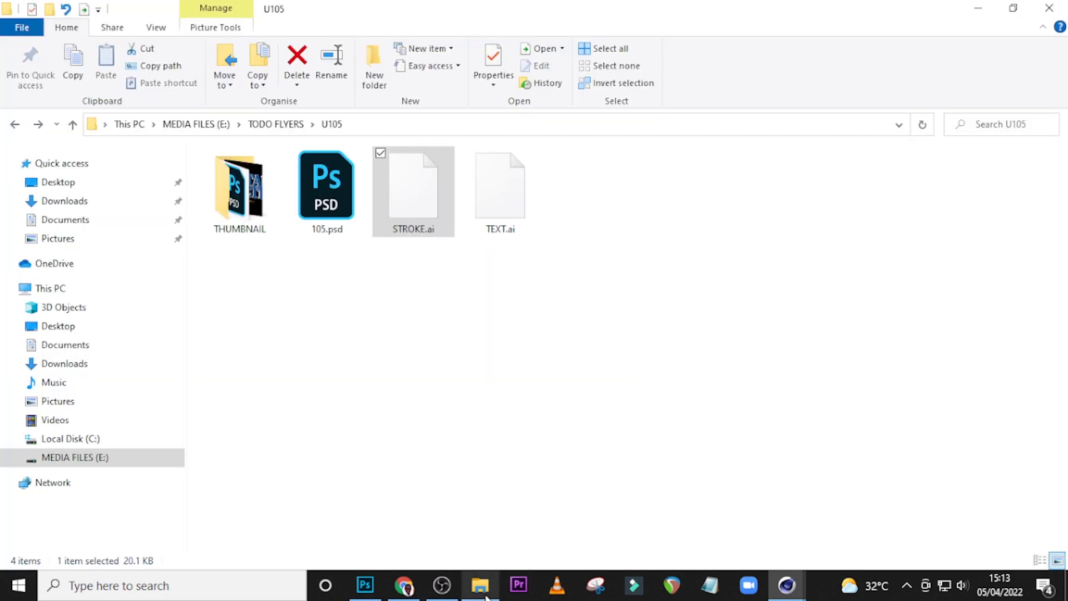
{"action": "left_click", "coordinate": [93, 462]}
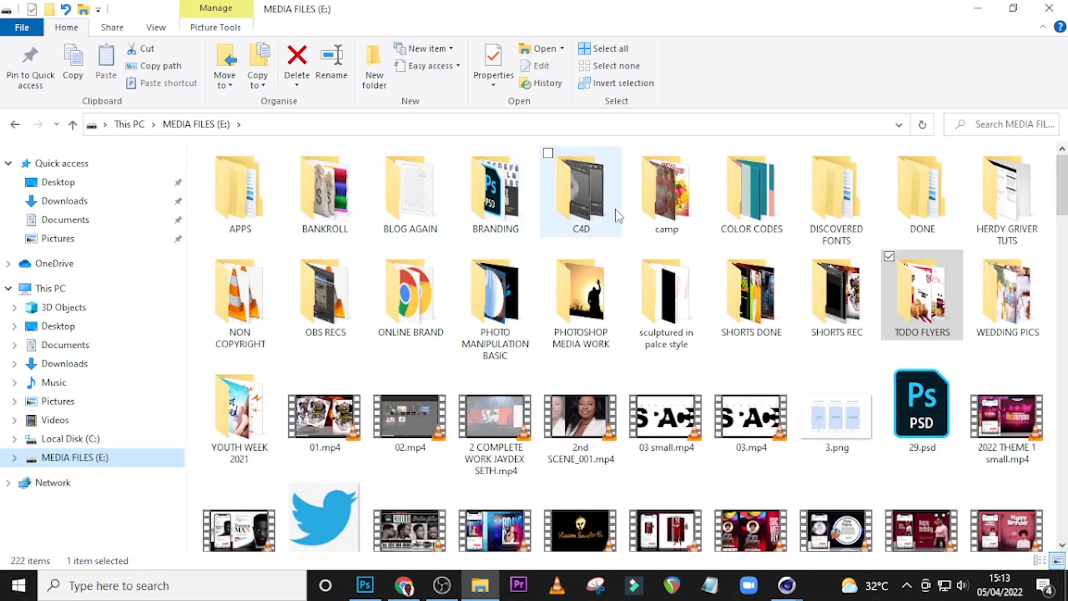
{"action": "double_click", "coordinate": [617, 215]}
{"action": "double_click", "coordinate": [320, 203]}
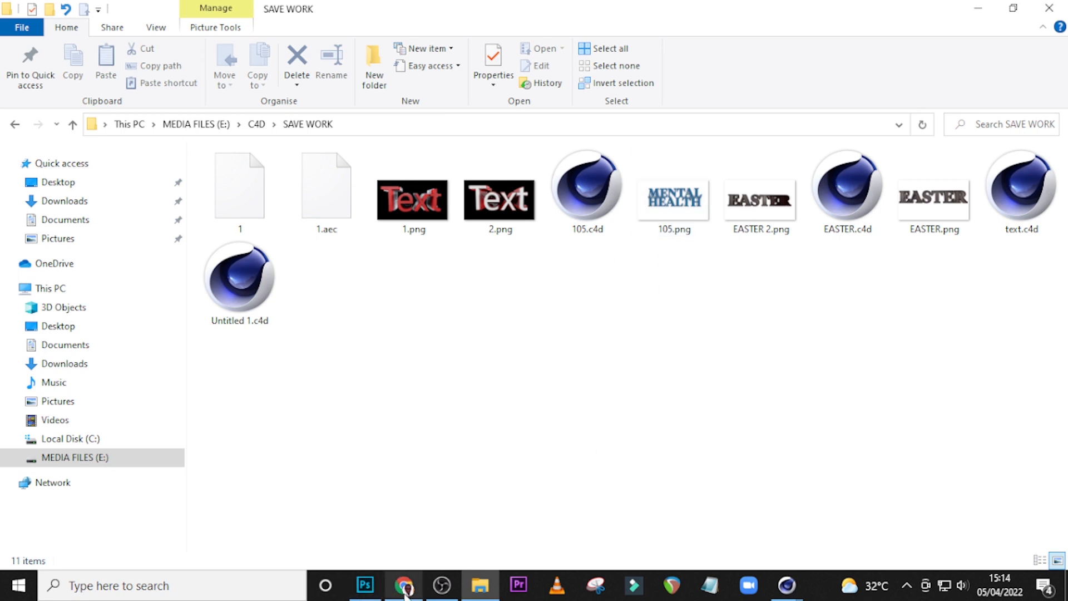
Switch back to the Picture Viewer and start saving the render as an 8 bits/channel PNG still image with alpha channel
{"action": "left_click", "coordinate": [787, 585]}
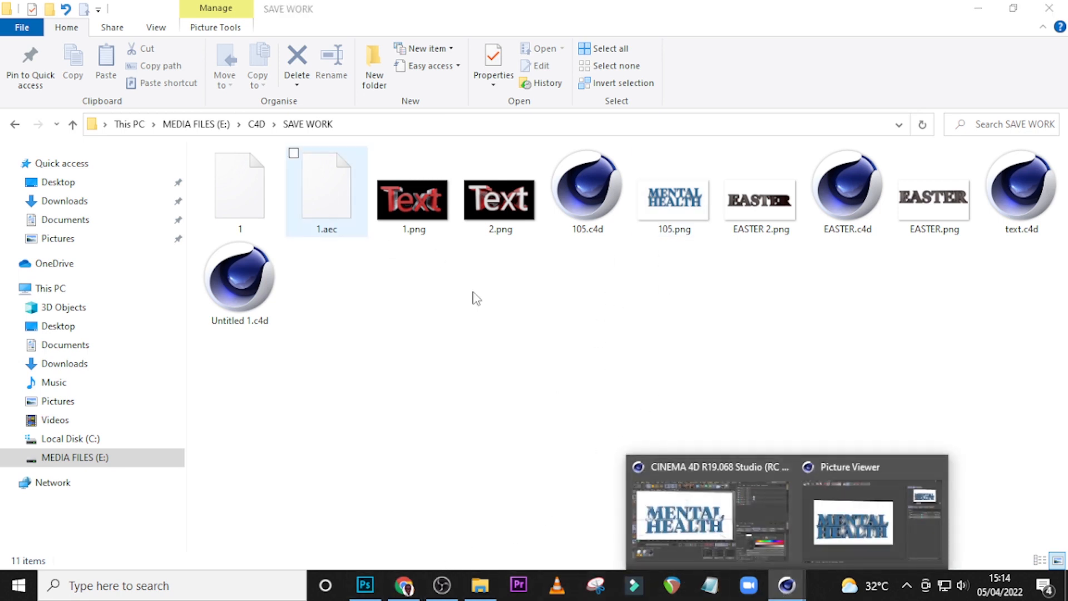
{"action": "left_click", "coordinate": [853, 522]}
{"action": "left_click", "coordinate": [101, 51]}
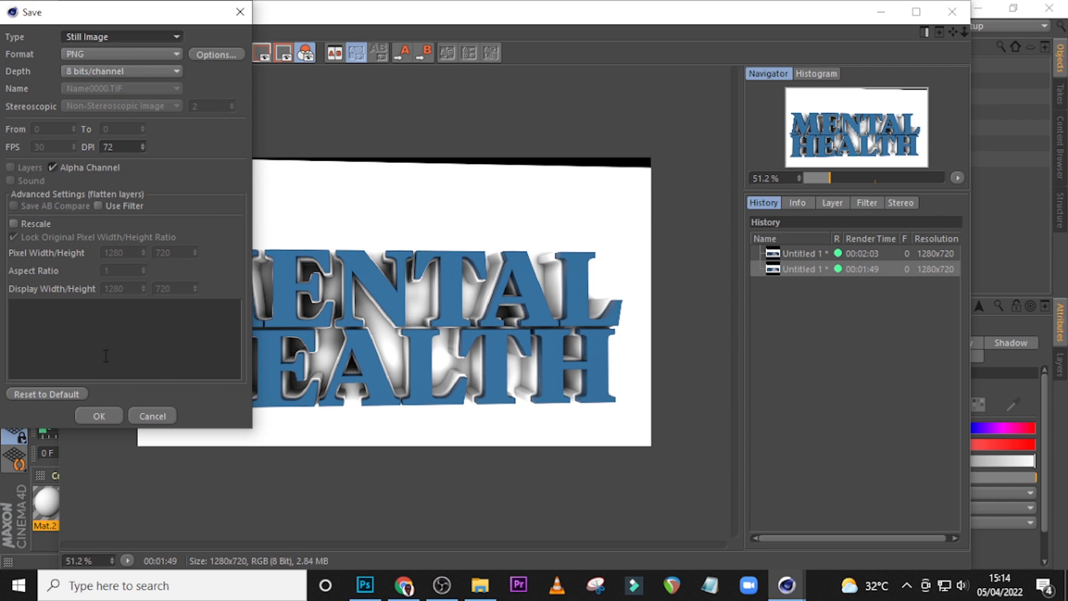
{"action": "left_click", "coordinate": [90, 416]}
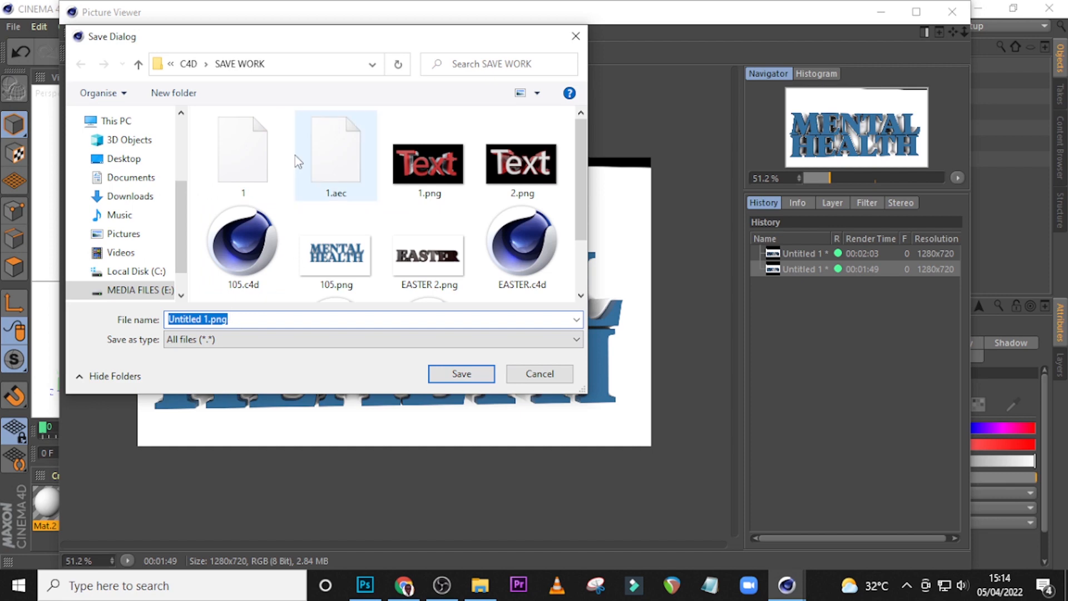
Choose the U105 folder inside TODO FLYERS on the MEDIA FILES (E:) drive as the save location
{"action": "left_click", "coordinate": [139, 290]}
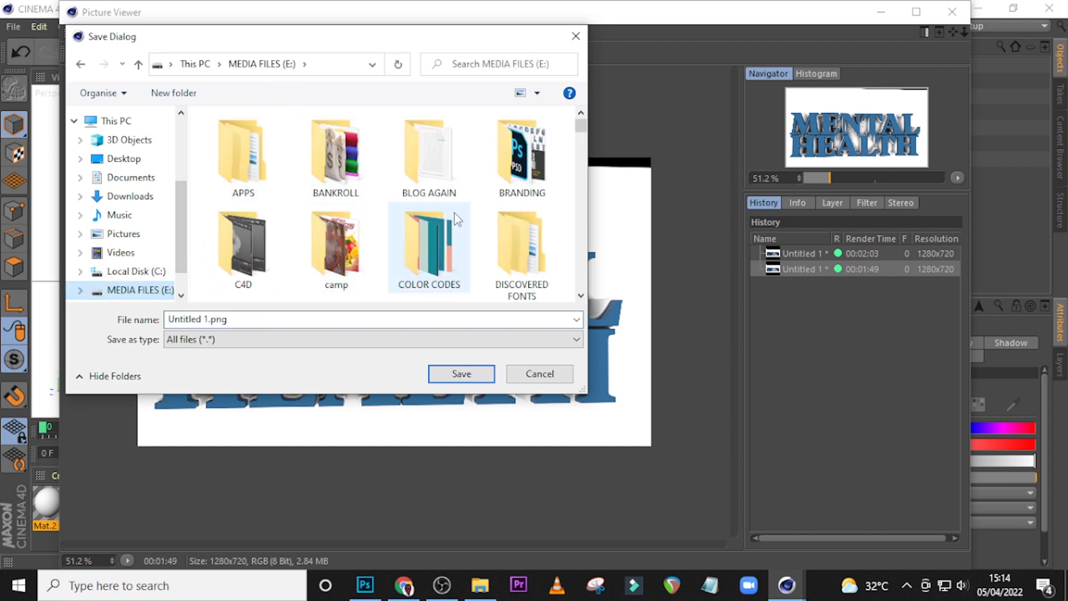
{"action": "scroll", "coordinate": [456, 231], "scroll_direction": "down", "scroll_amount": 3}
{"action": "left_click", "coordinate": [411, 276]}
{"action": "scroll", "coordinate": [419, 212], "scroll_direction": "down", "scroll_amount": 15}
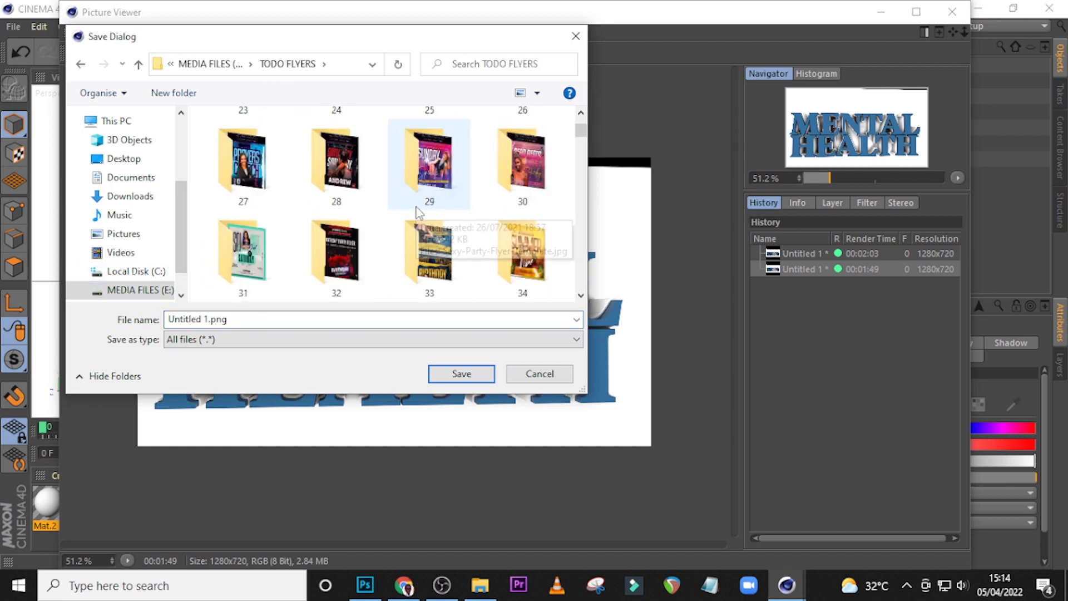
{"action": "scroll", "coordinate": [418, 212], "scroll_direction": "down", "scroll_amount": 20}
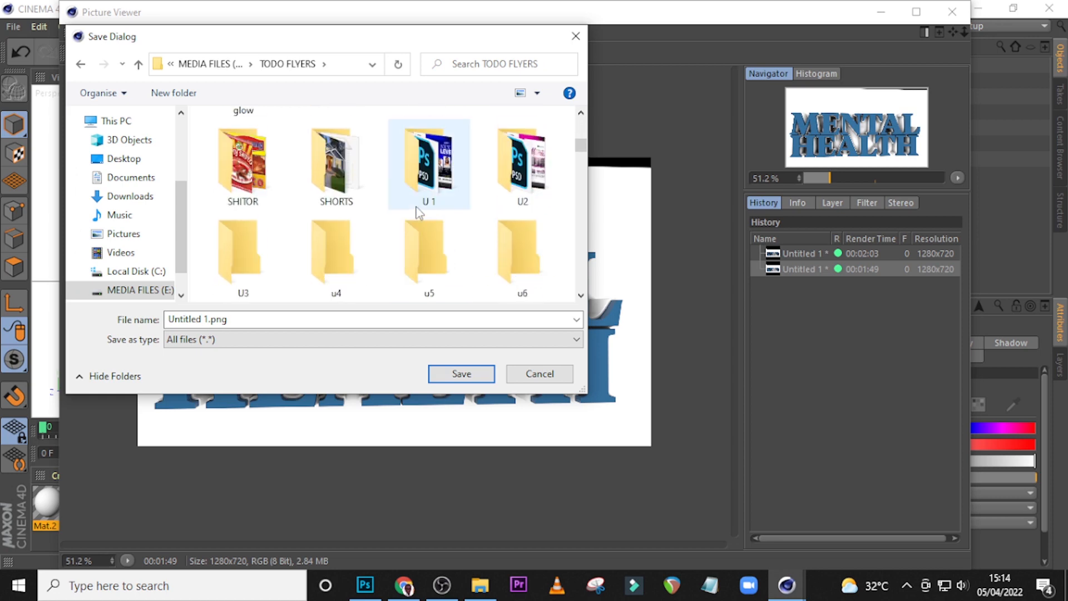
{"action": "scroll", "coordinate": [418, 212], "scroll_direction": "down", "scroll_amount": 20}
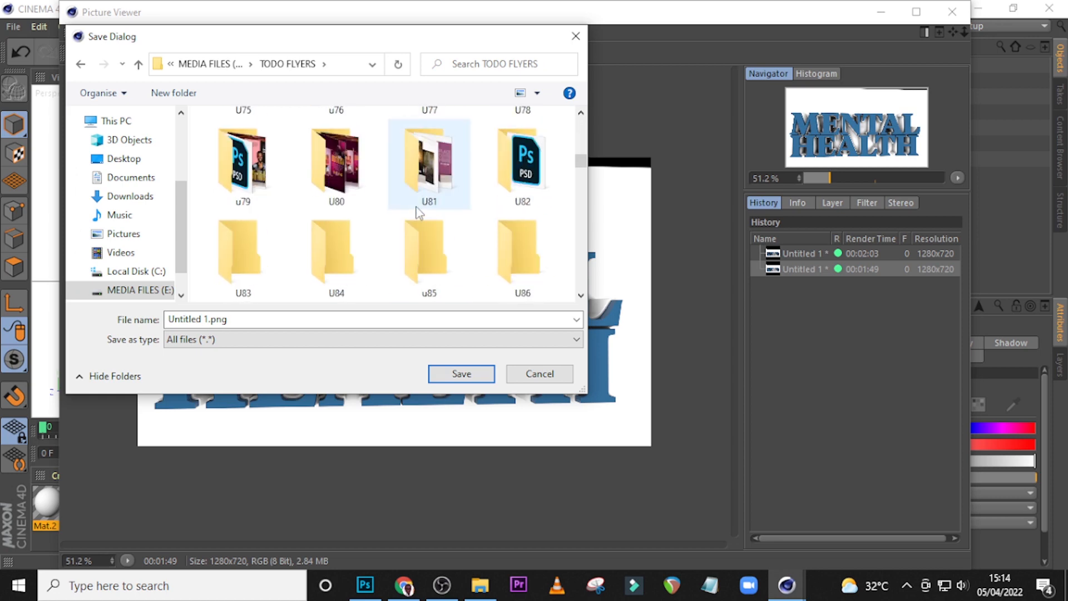
{"action": "scroll", "coordinate": [419, 212], "scroll_direction": "up", "scroll_amount": 1}
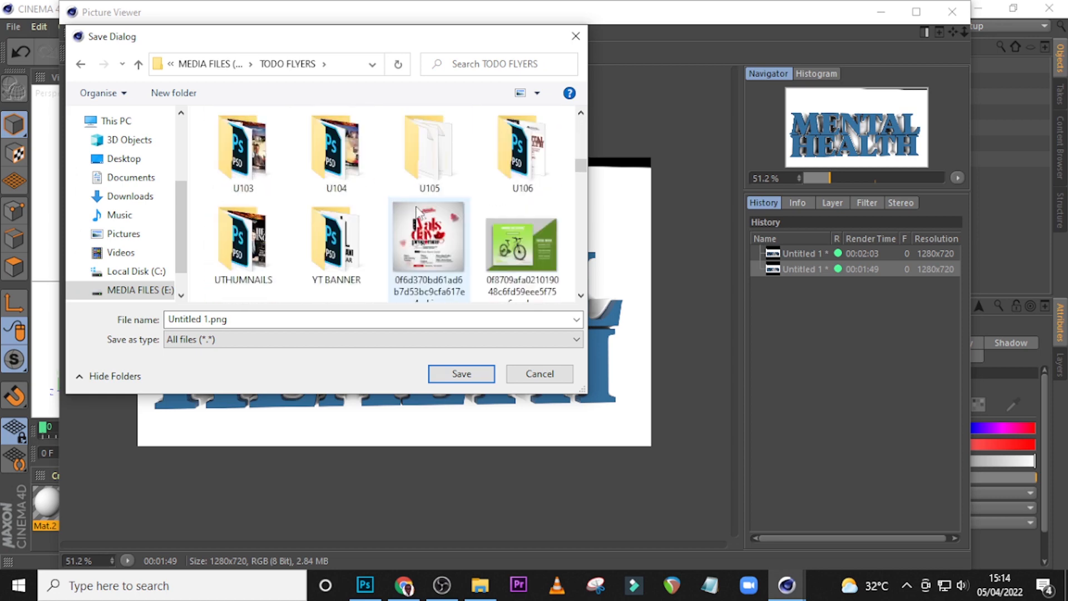
{"action": "double_click", "coordinate": [531, 155]}
{"action": "left_click", "coordinate": [80, 64]}
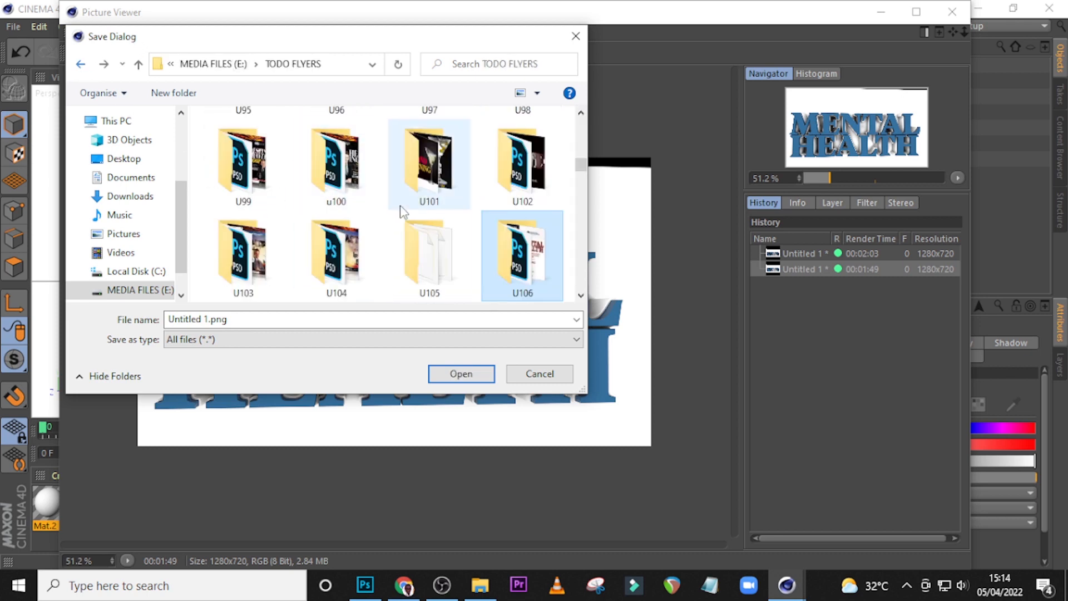
{"action": "double_click", "coordinate": [441, 269]}
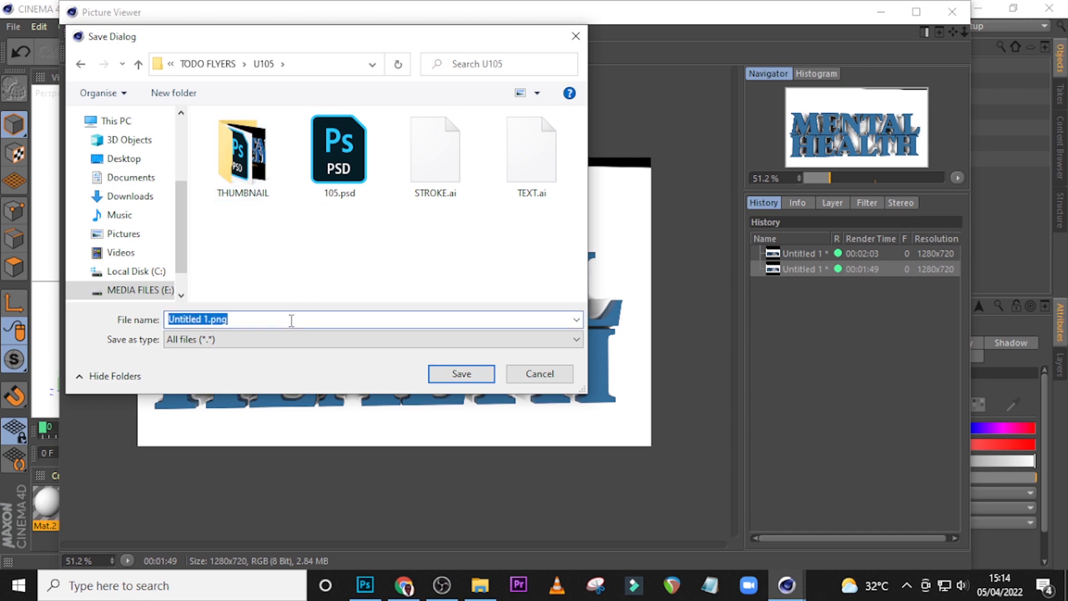
Save the rendered image under the name 105 and close the Picture Viewer
{"action": "type", "text": "105"}
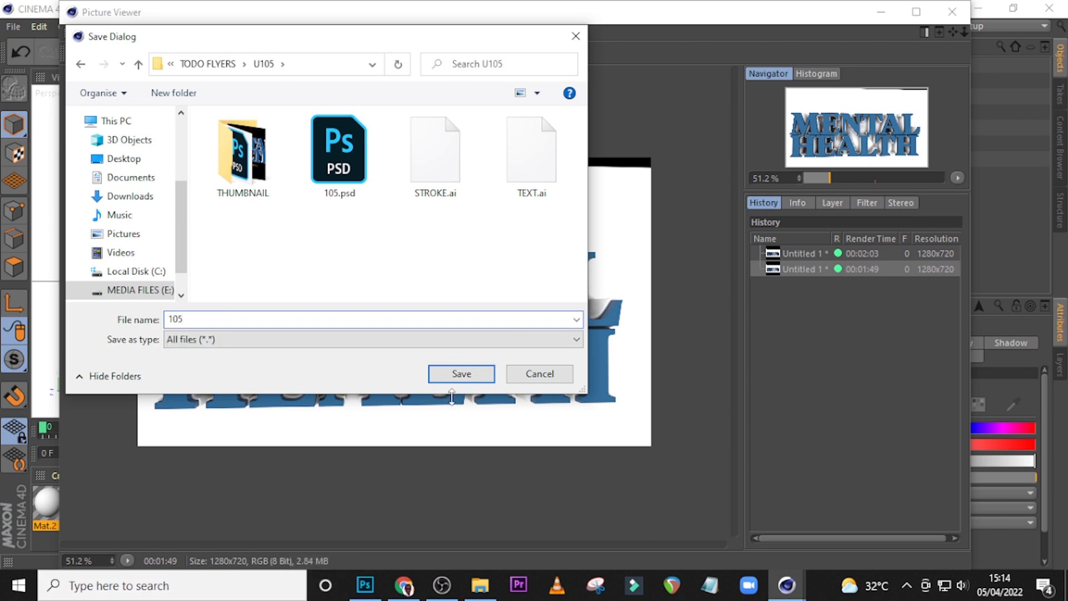
{"action": "left_click", "coordinate": [472, 374]}
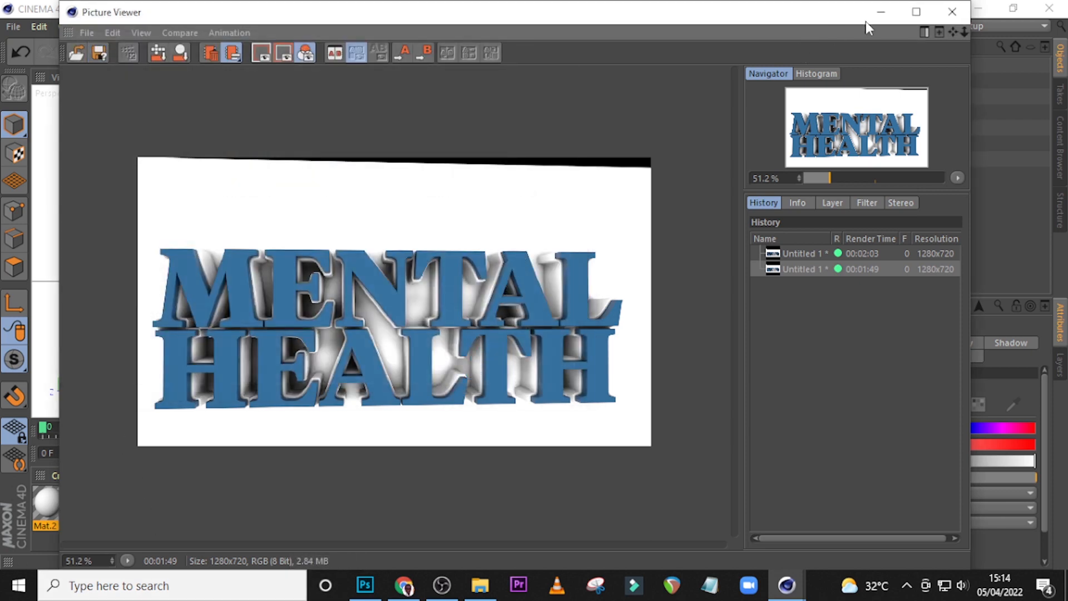
{"action": "left_click", "coordinate": [952, 11]}
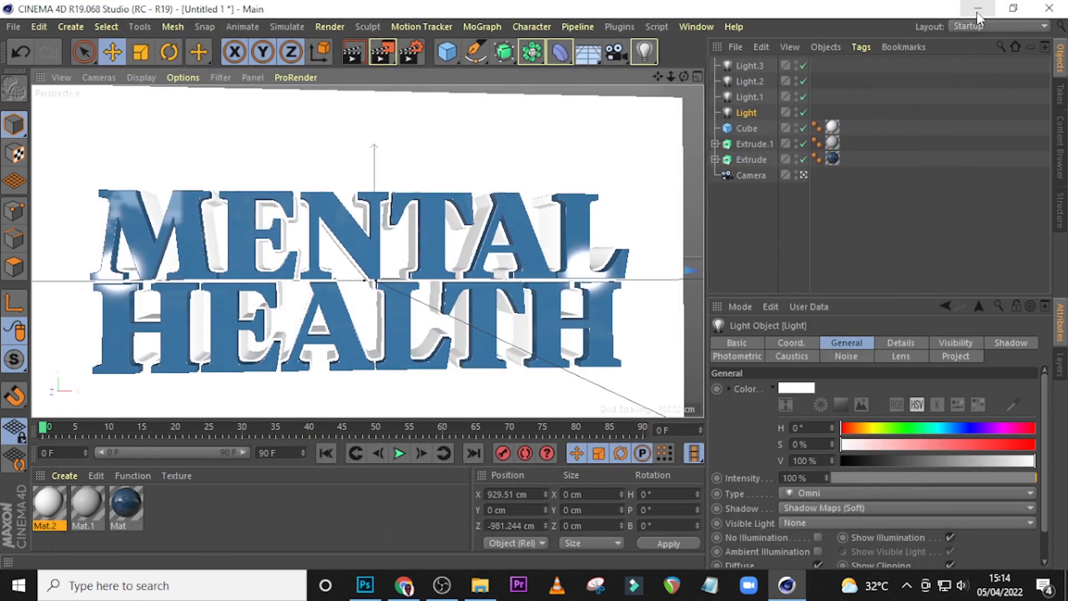